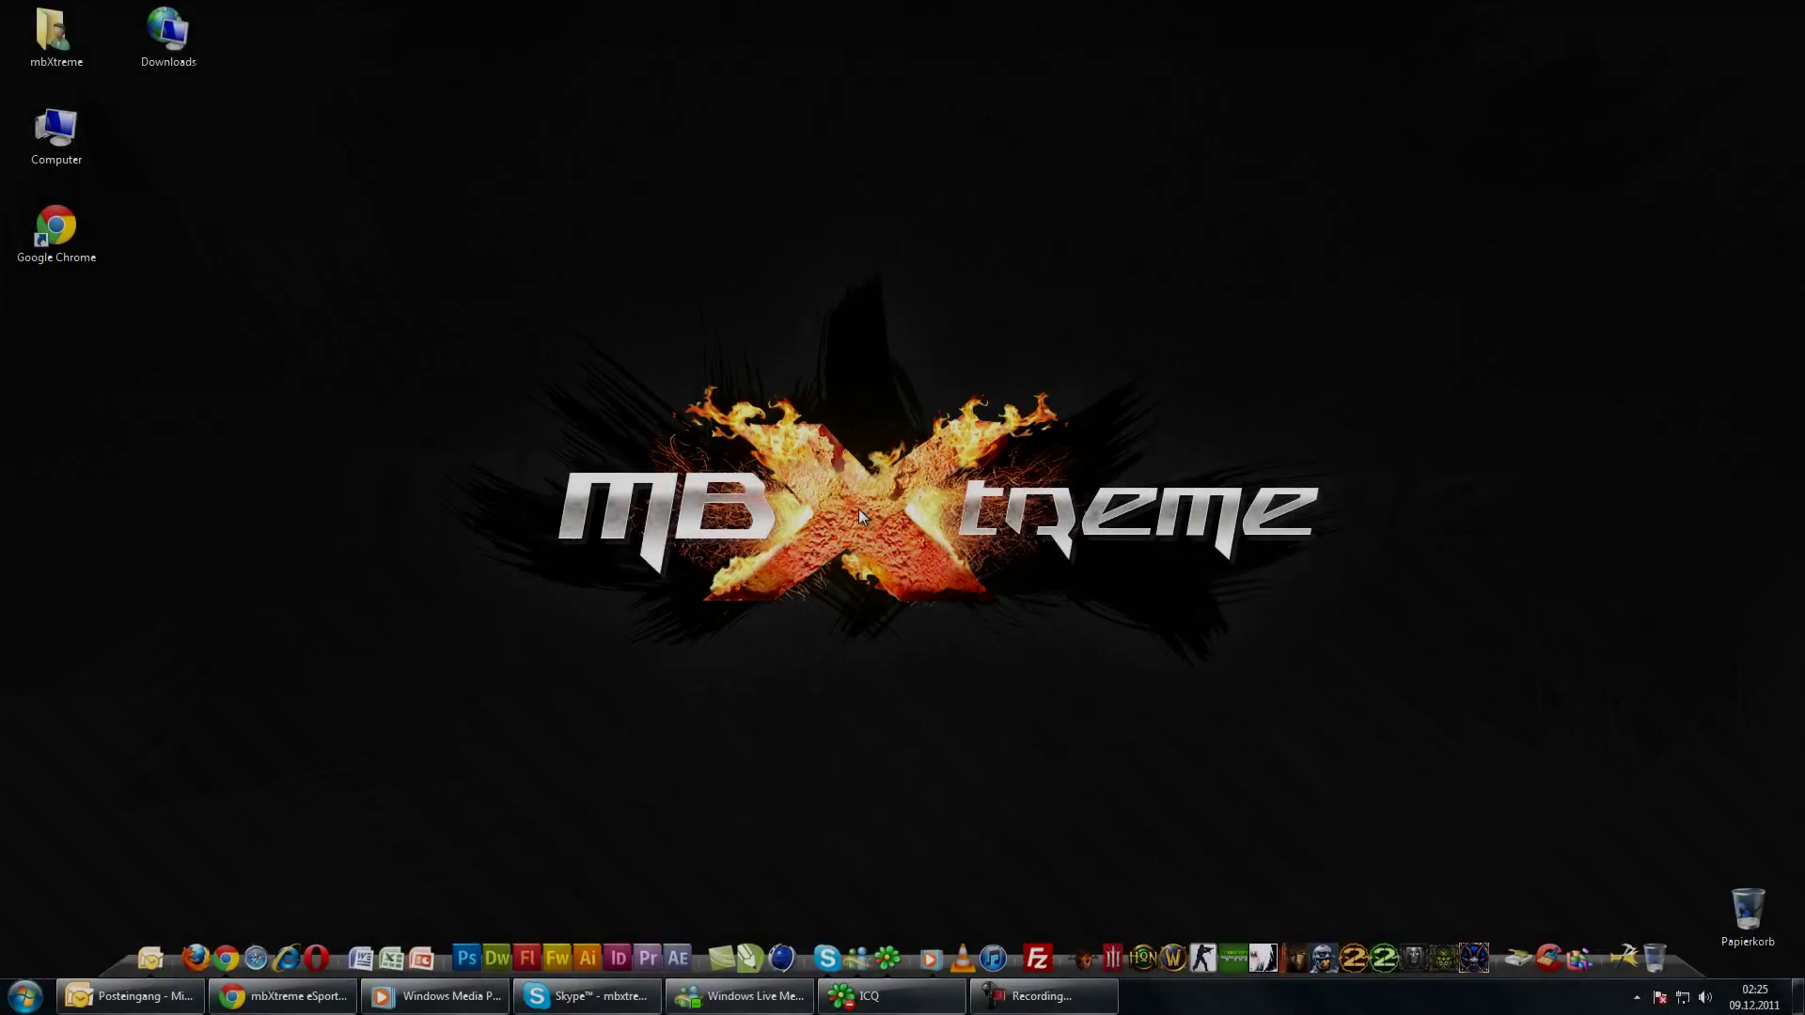
Delete the Interface and WTF folders from the World of Warcraft folder on drive D: and close the window
double_click(70, 160)
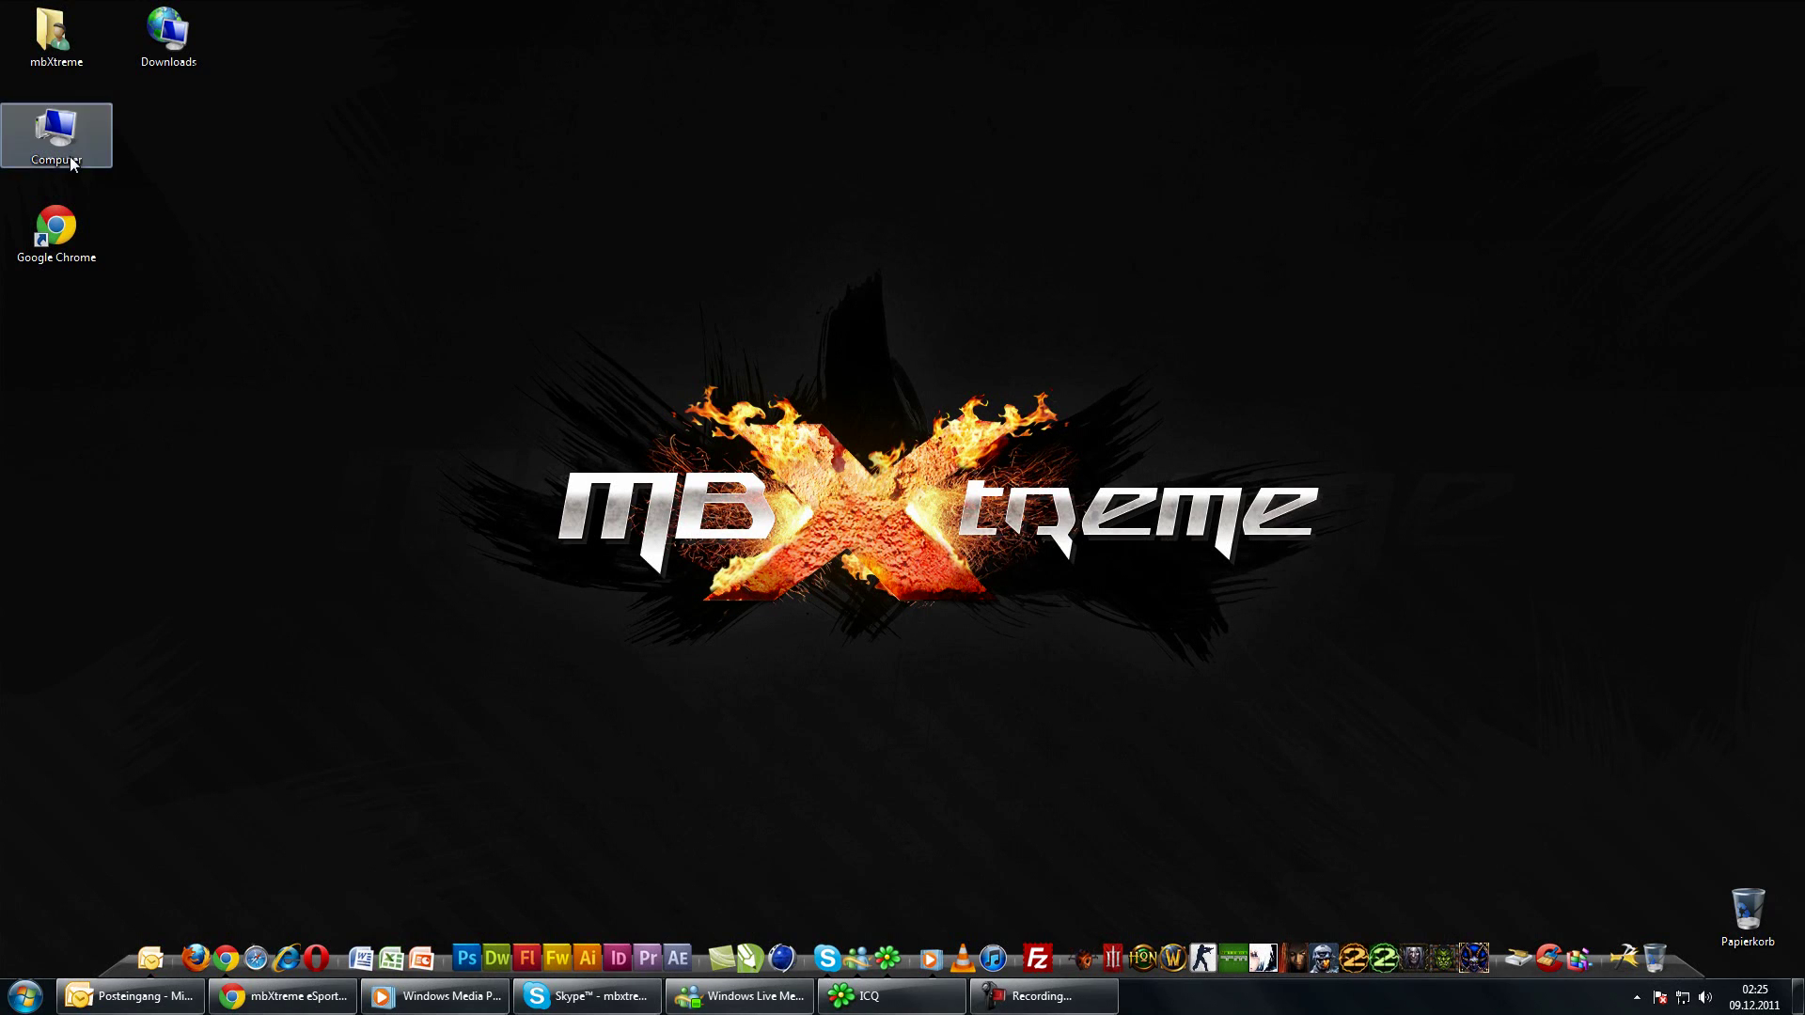
double_click(588, 247)
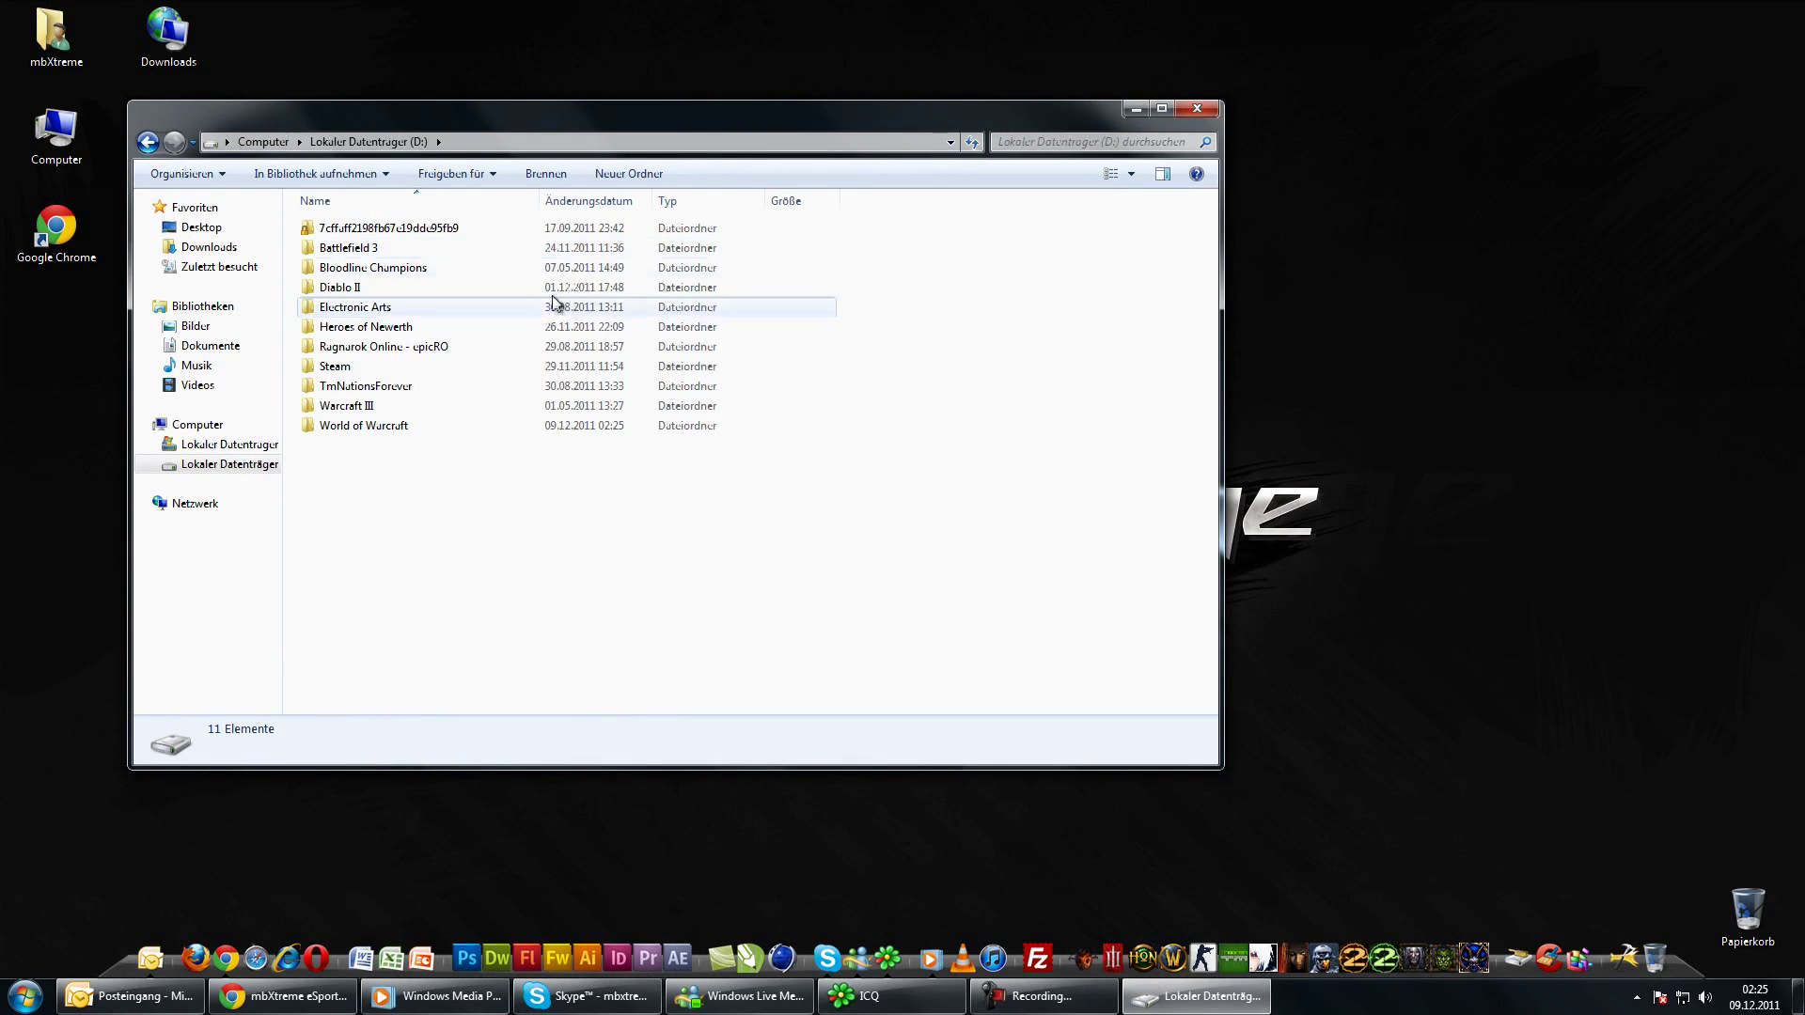
double_click(403, 425)
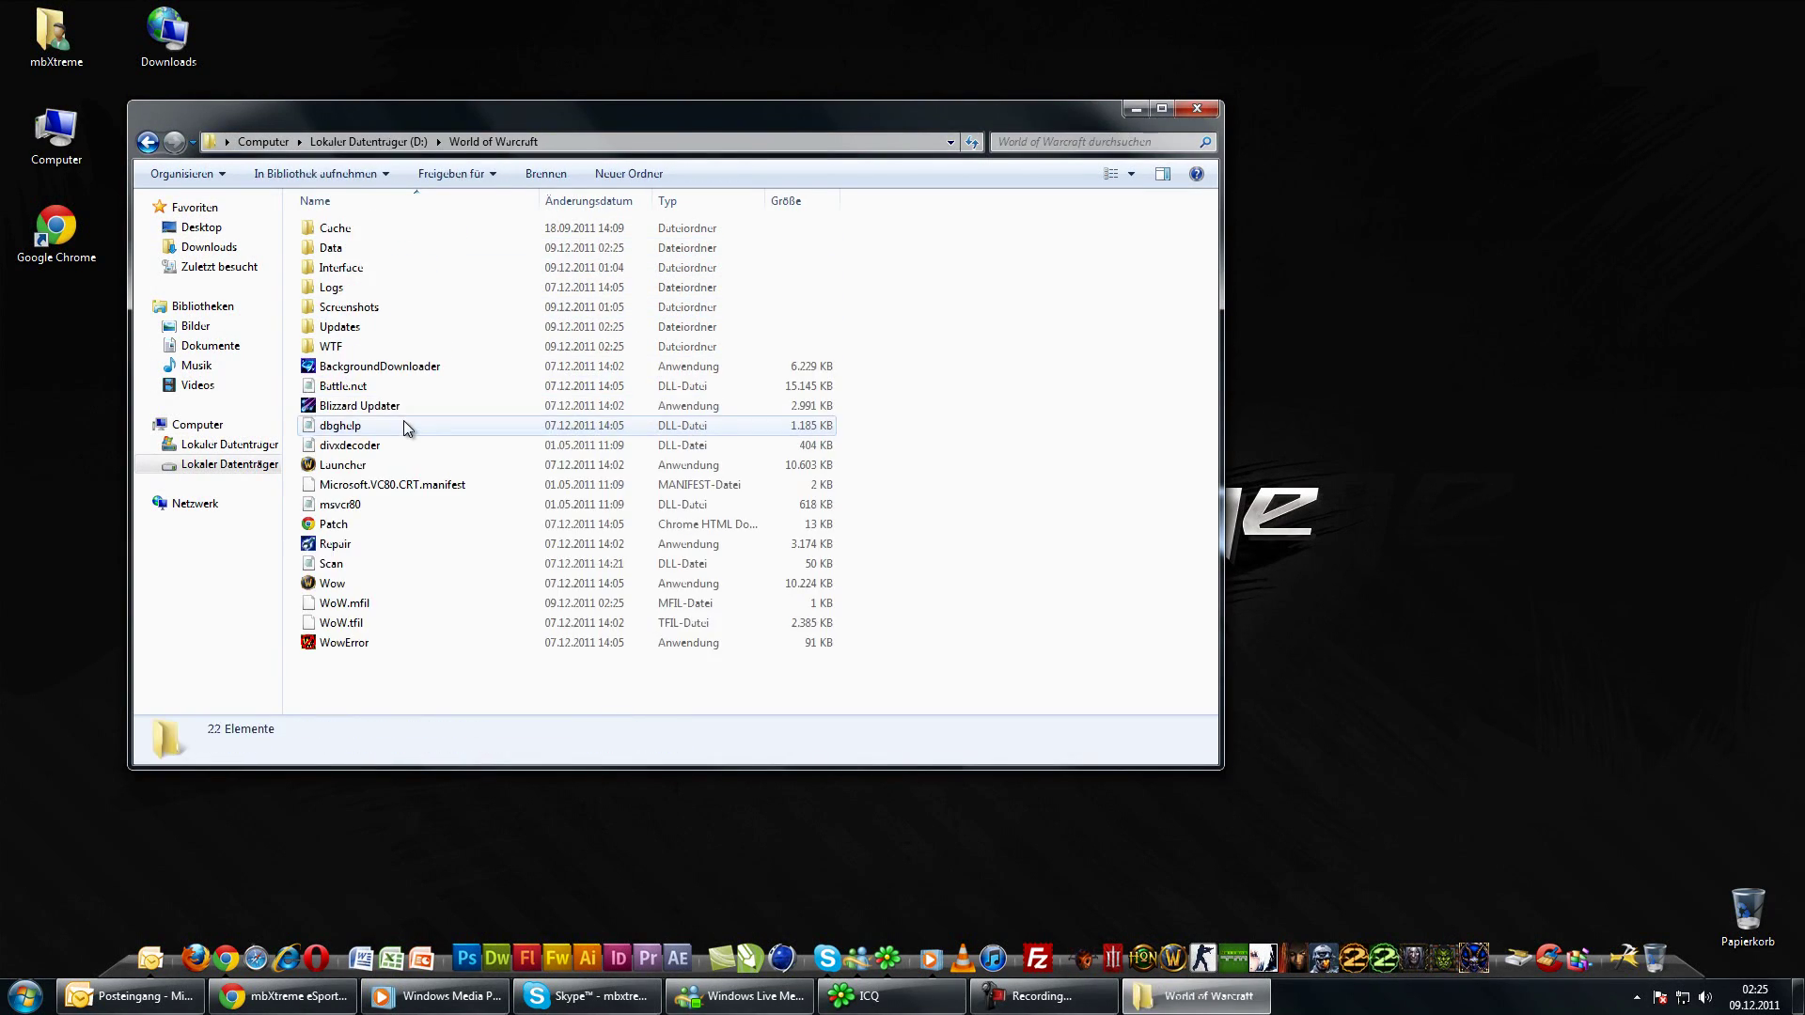
left_click(347, 269)
left_click(341, 348, "ctrl")
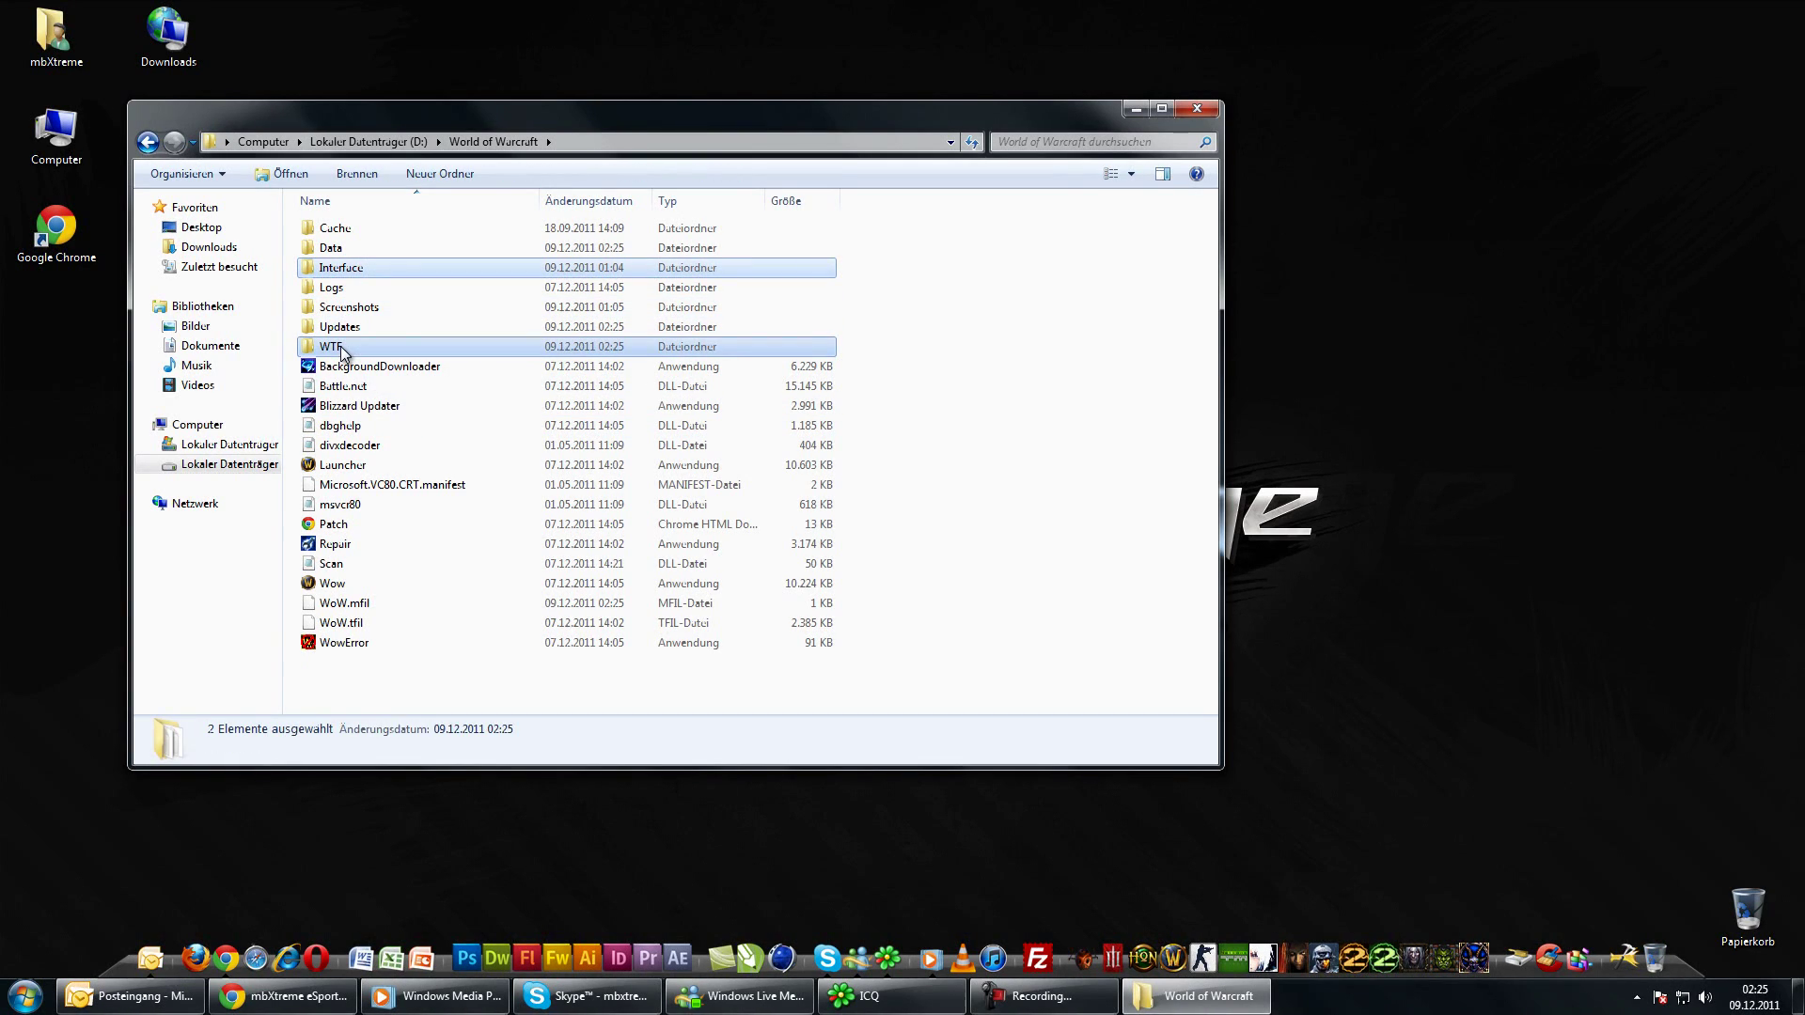
right_click(341, 350)
left_click(405, 688)
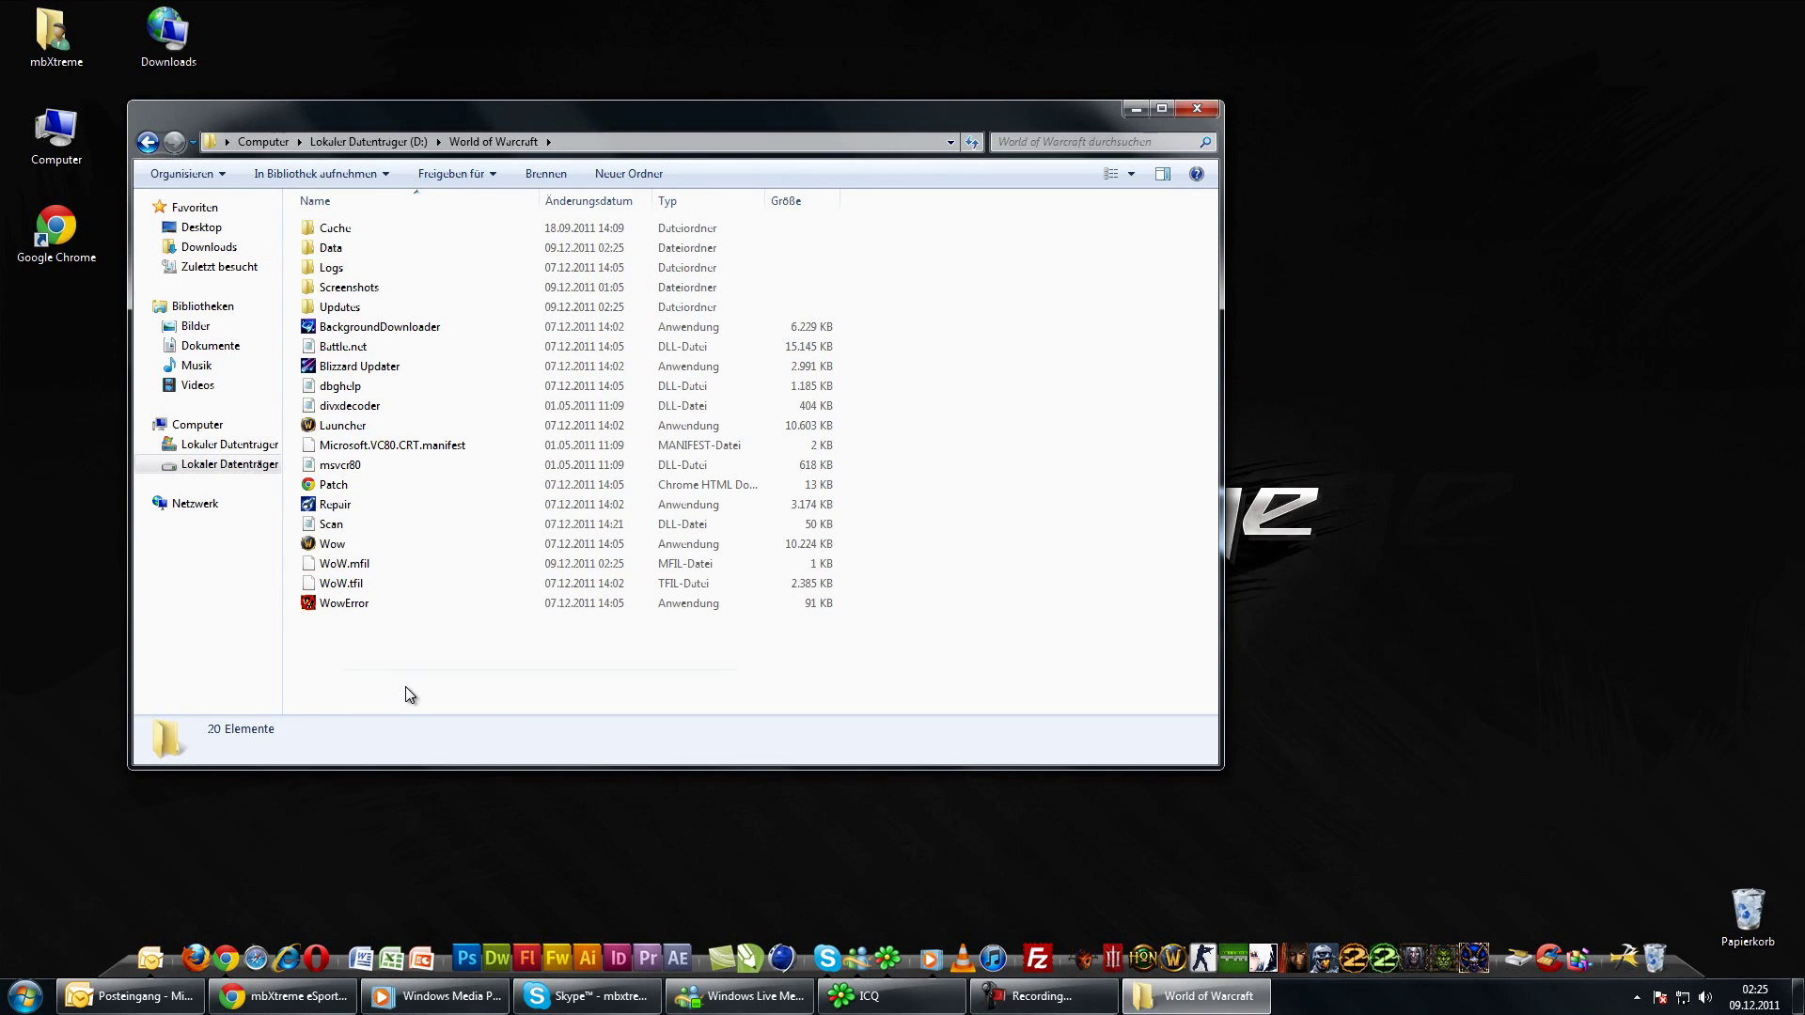
left_click(1183, 109)
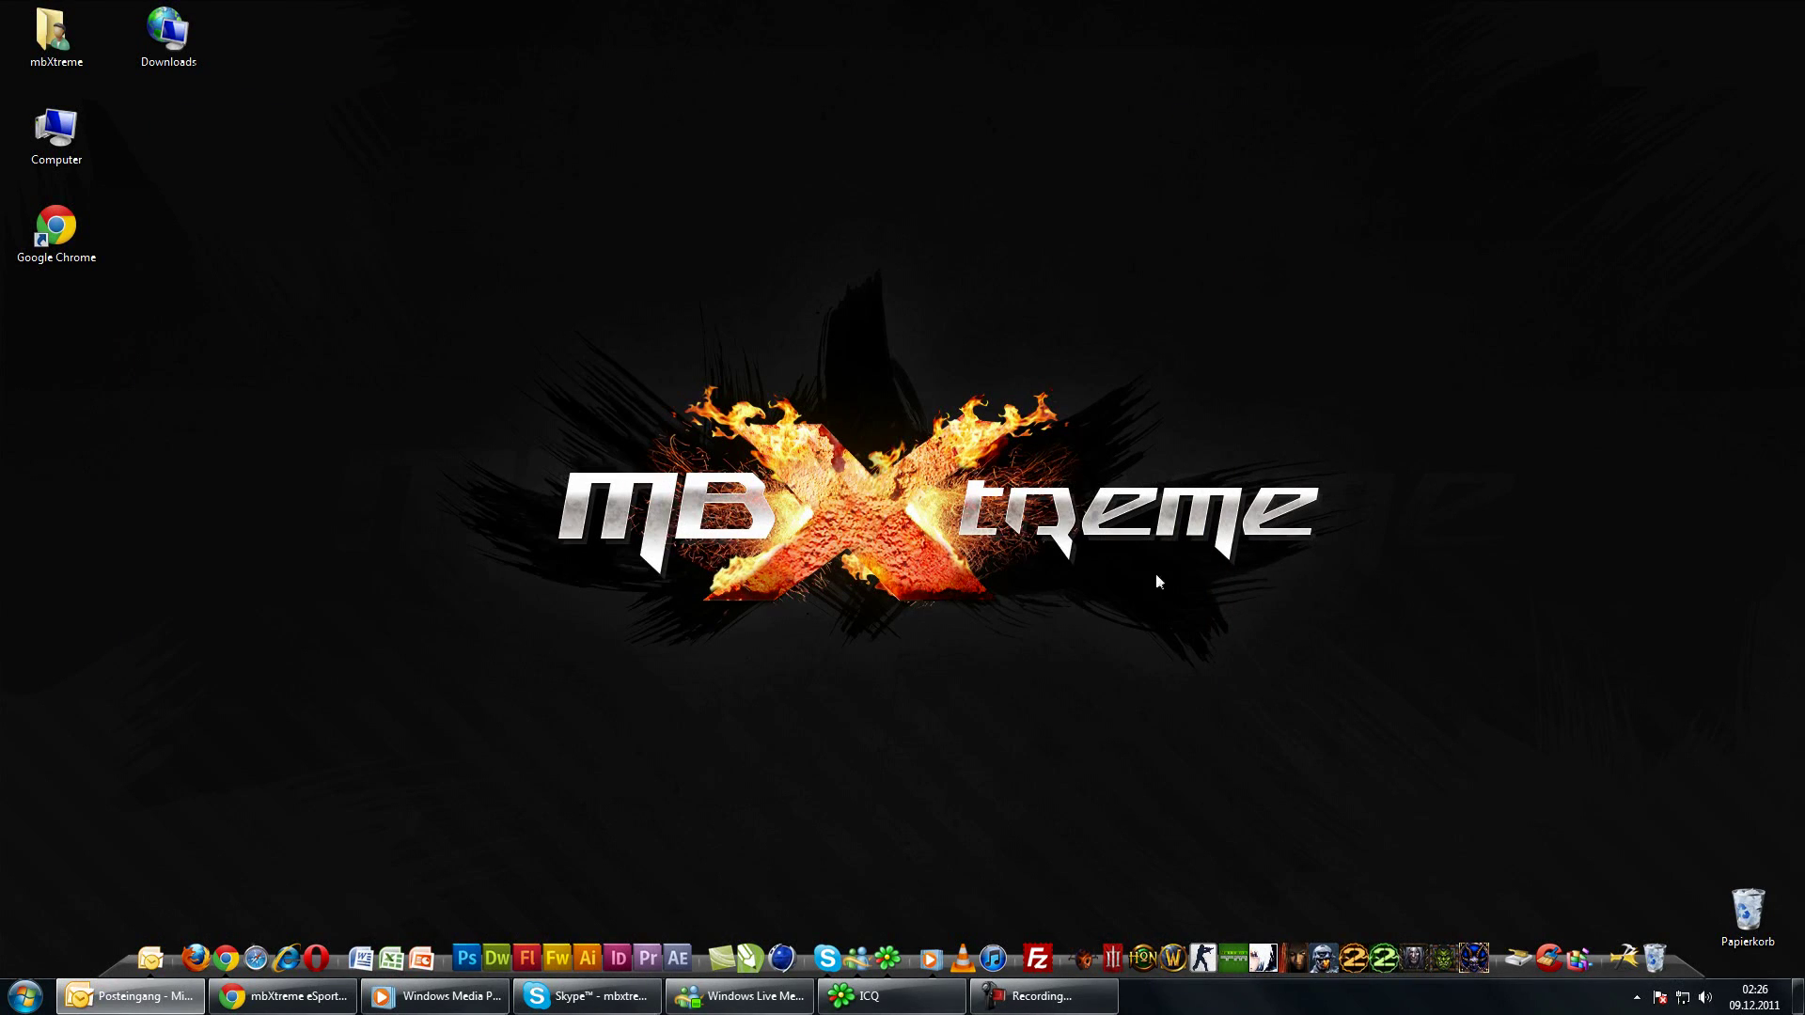
Start the World of Warcraft launcher and set the game language to Englisch (EU) in the game preferences
left_click(1175, 940)
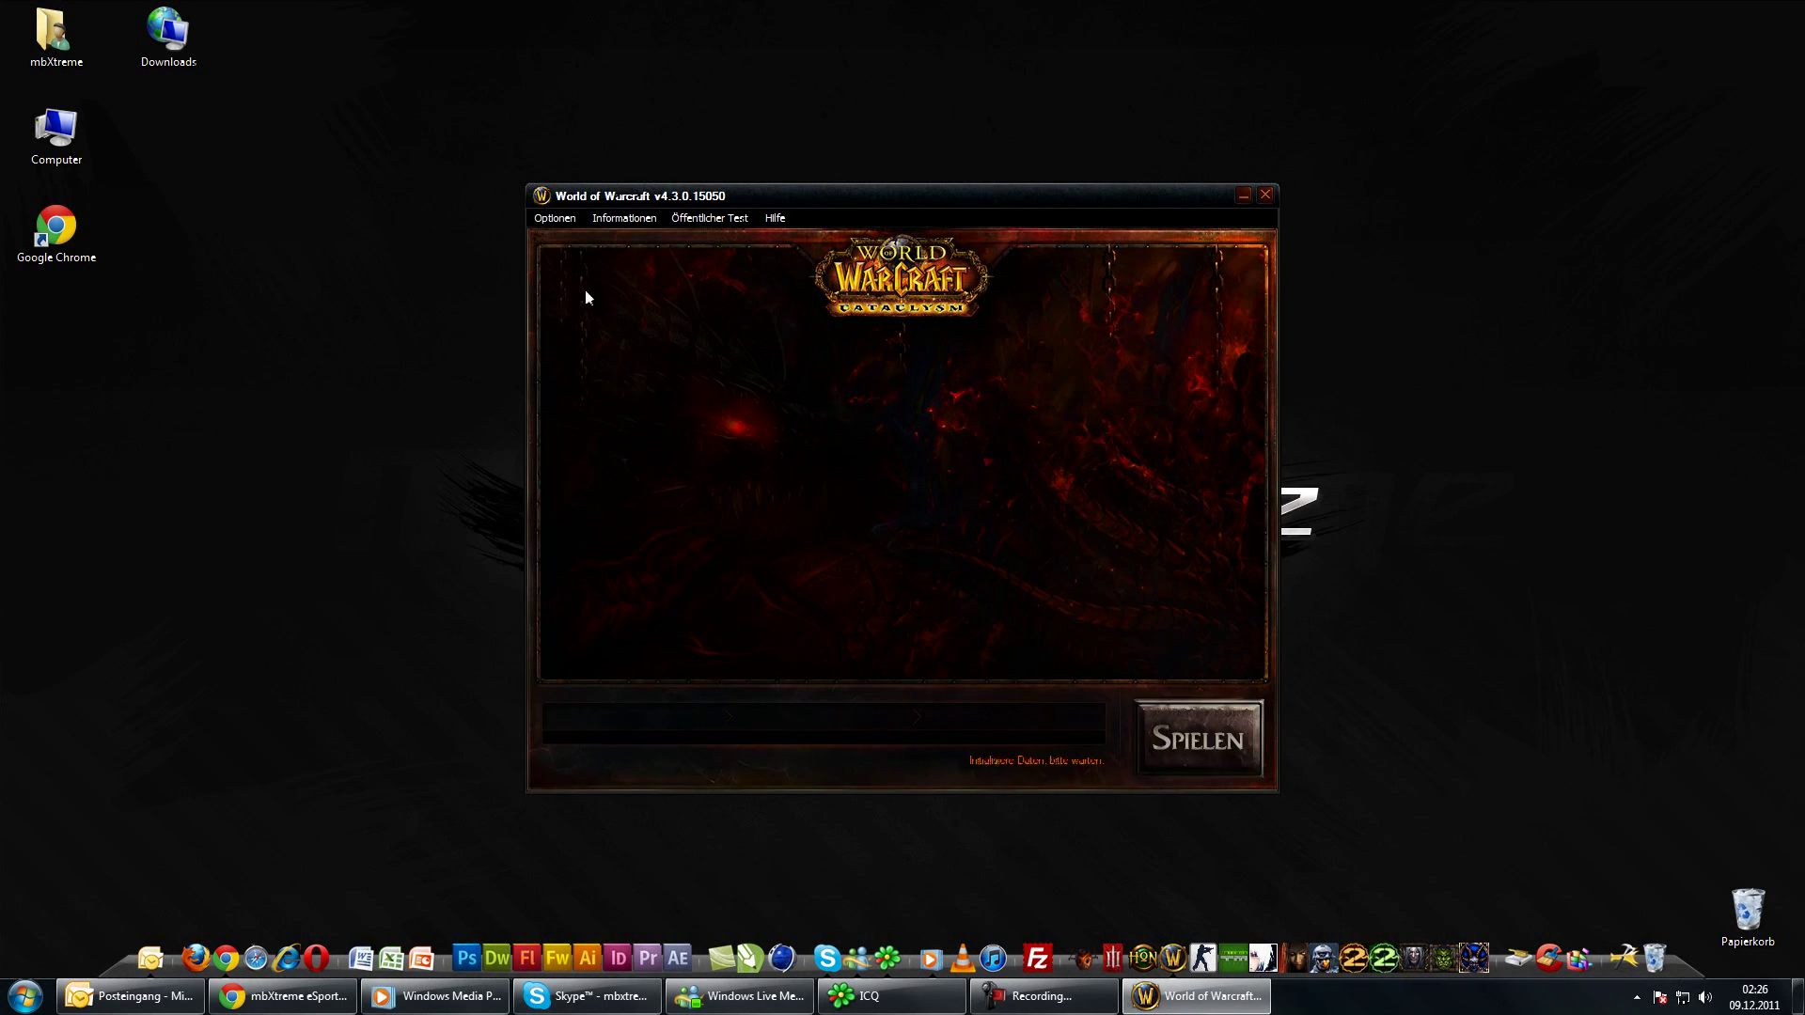
left_click(550, 218)
left_click(558, 237)
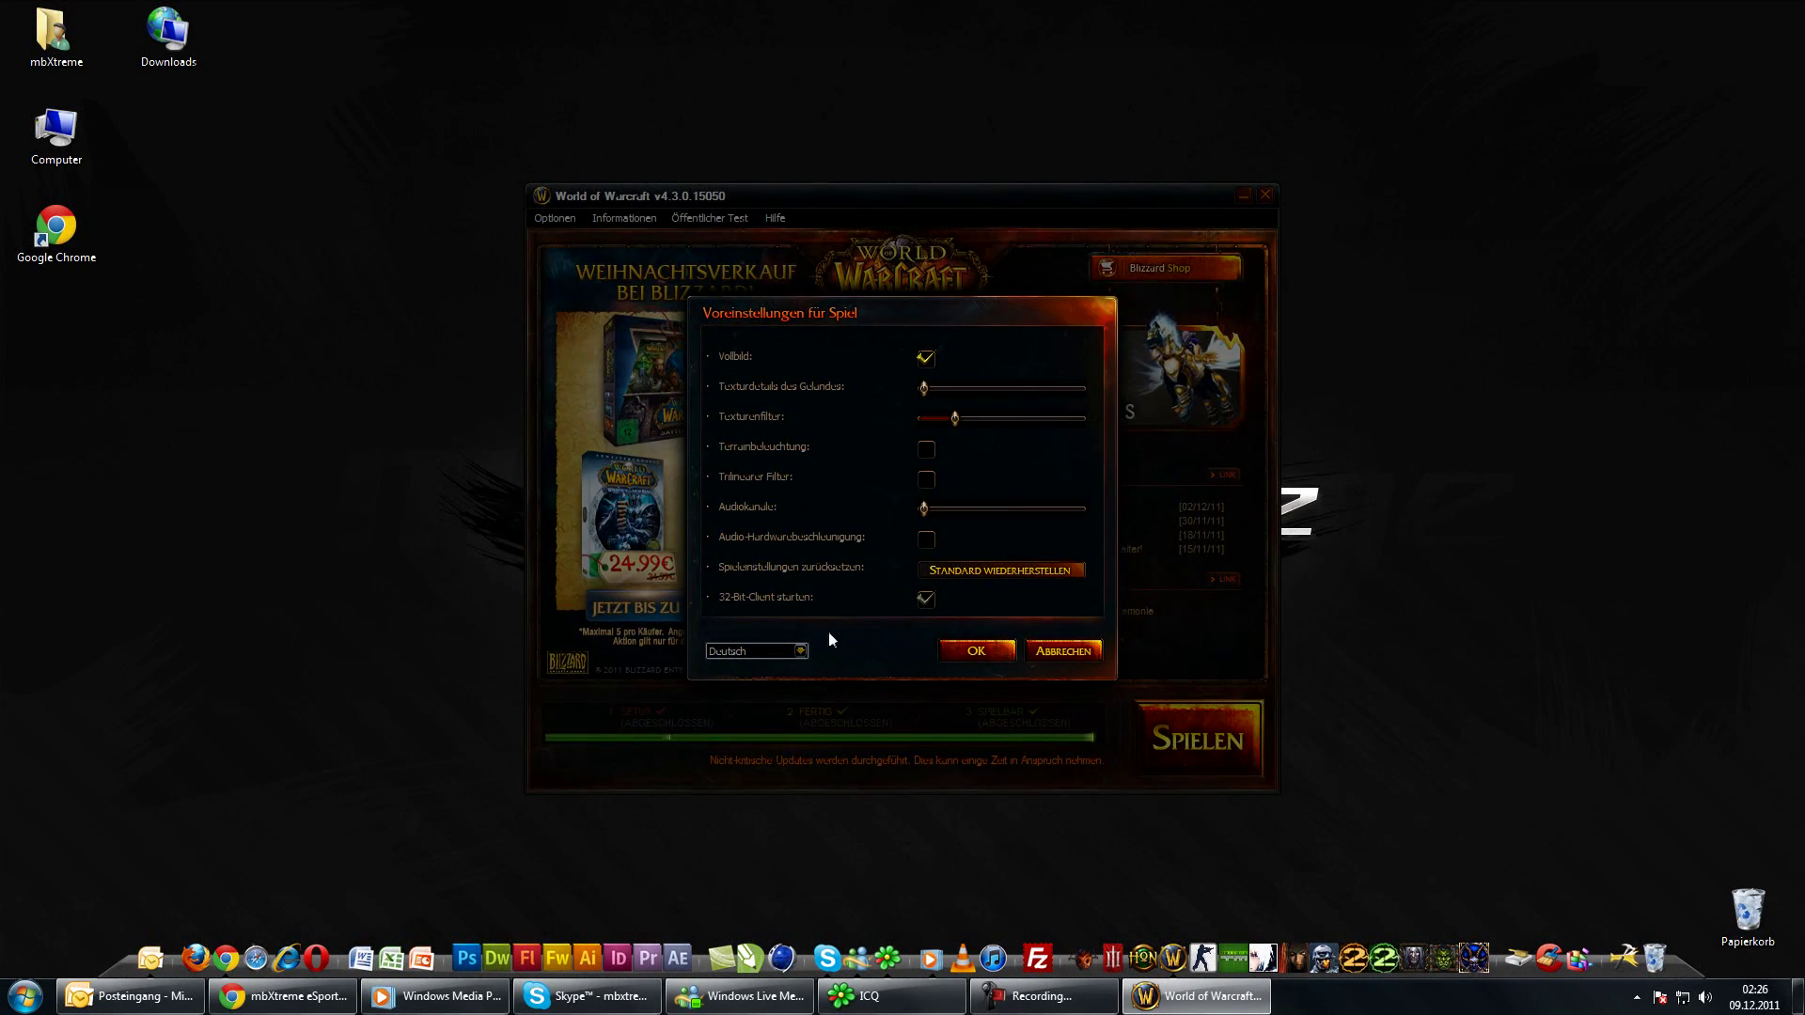
left_click(801, 650)
left_click(777, 679)
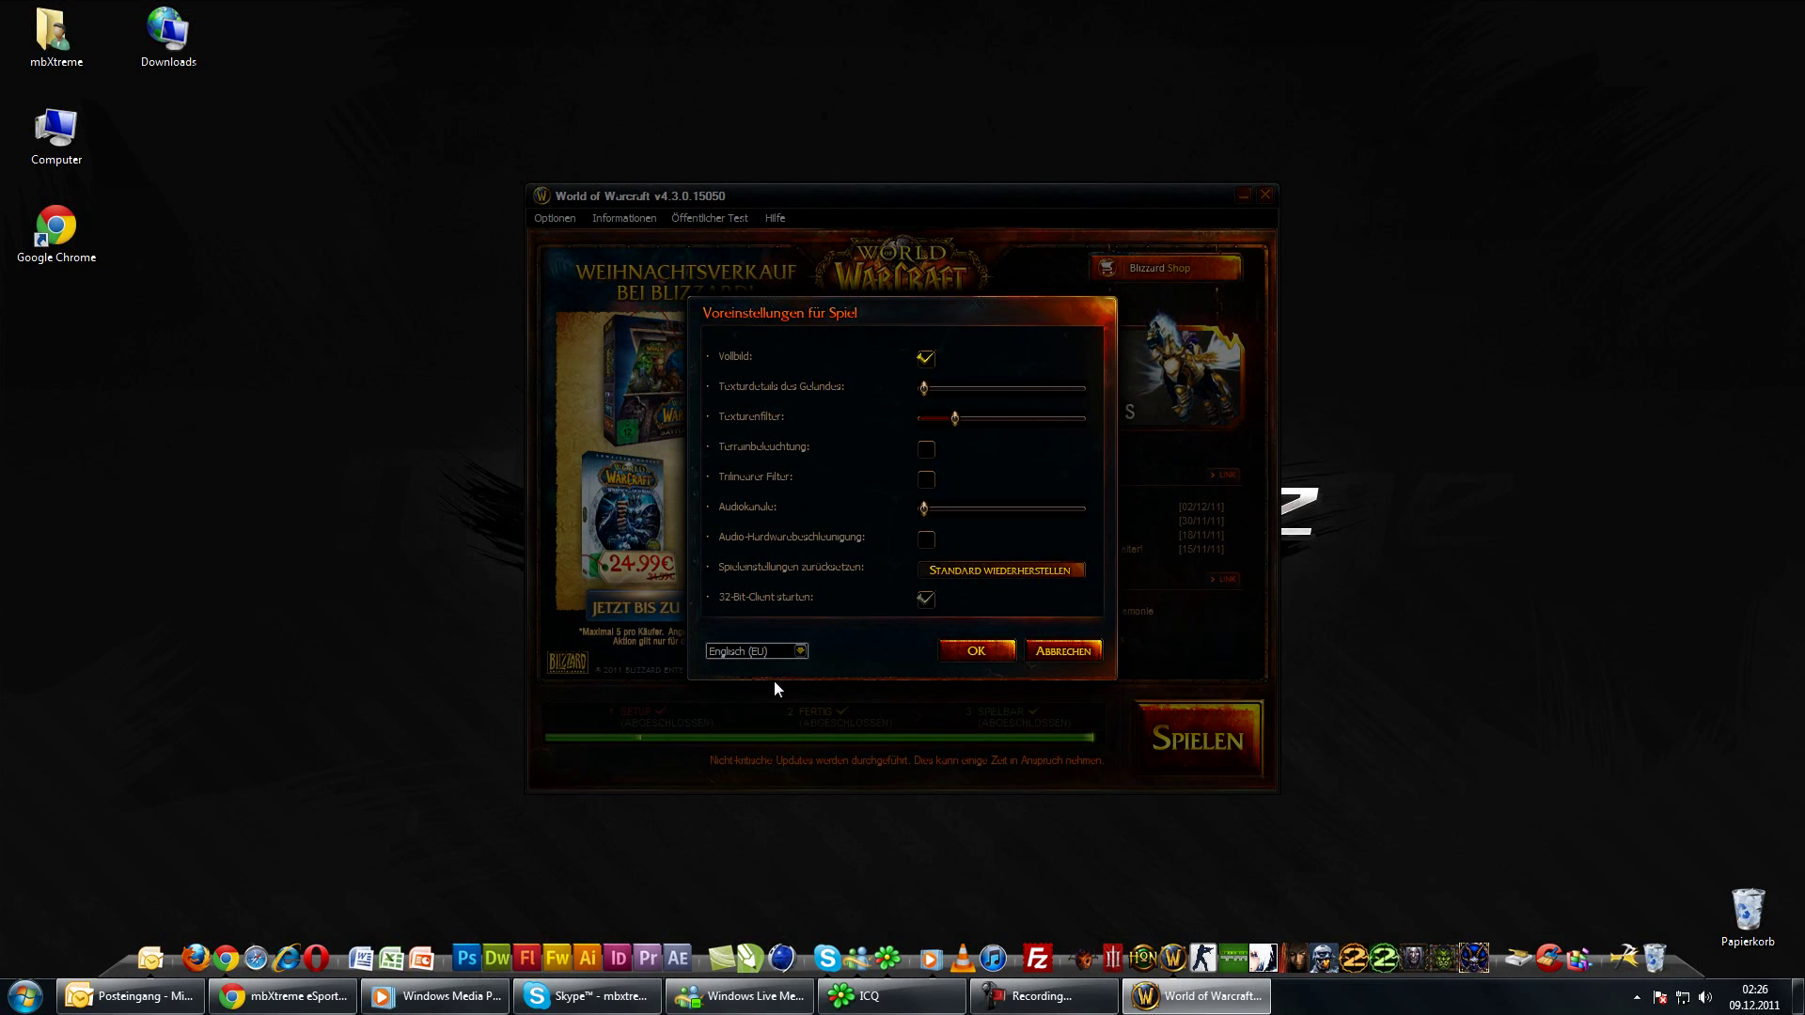
left_click(974, 650)
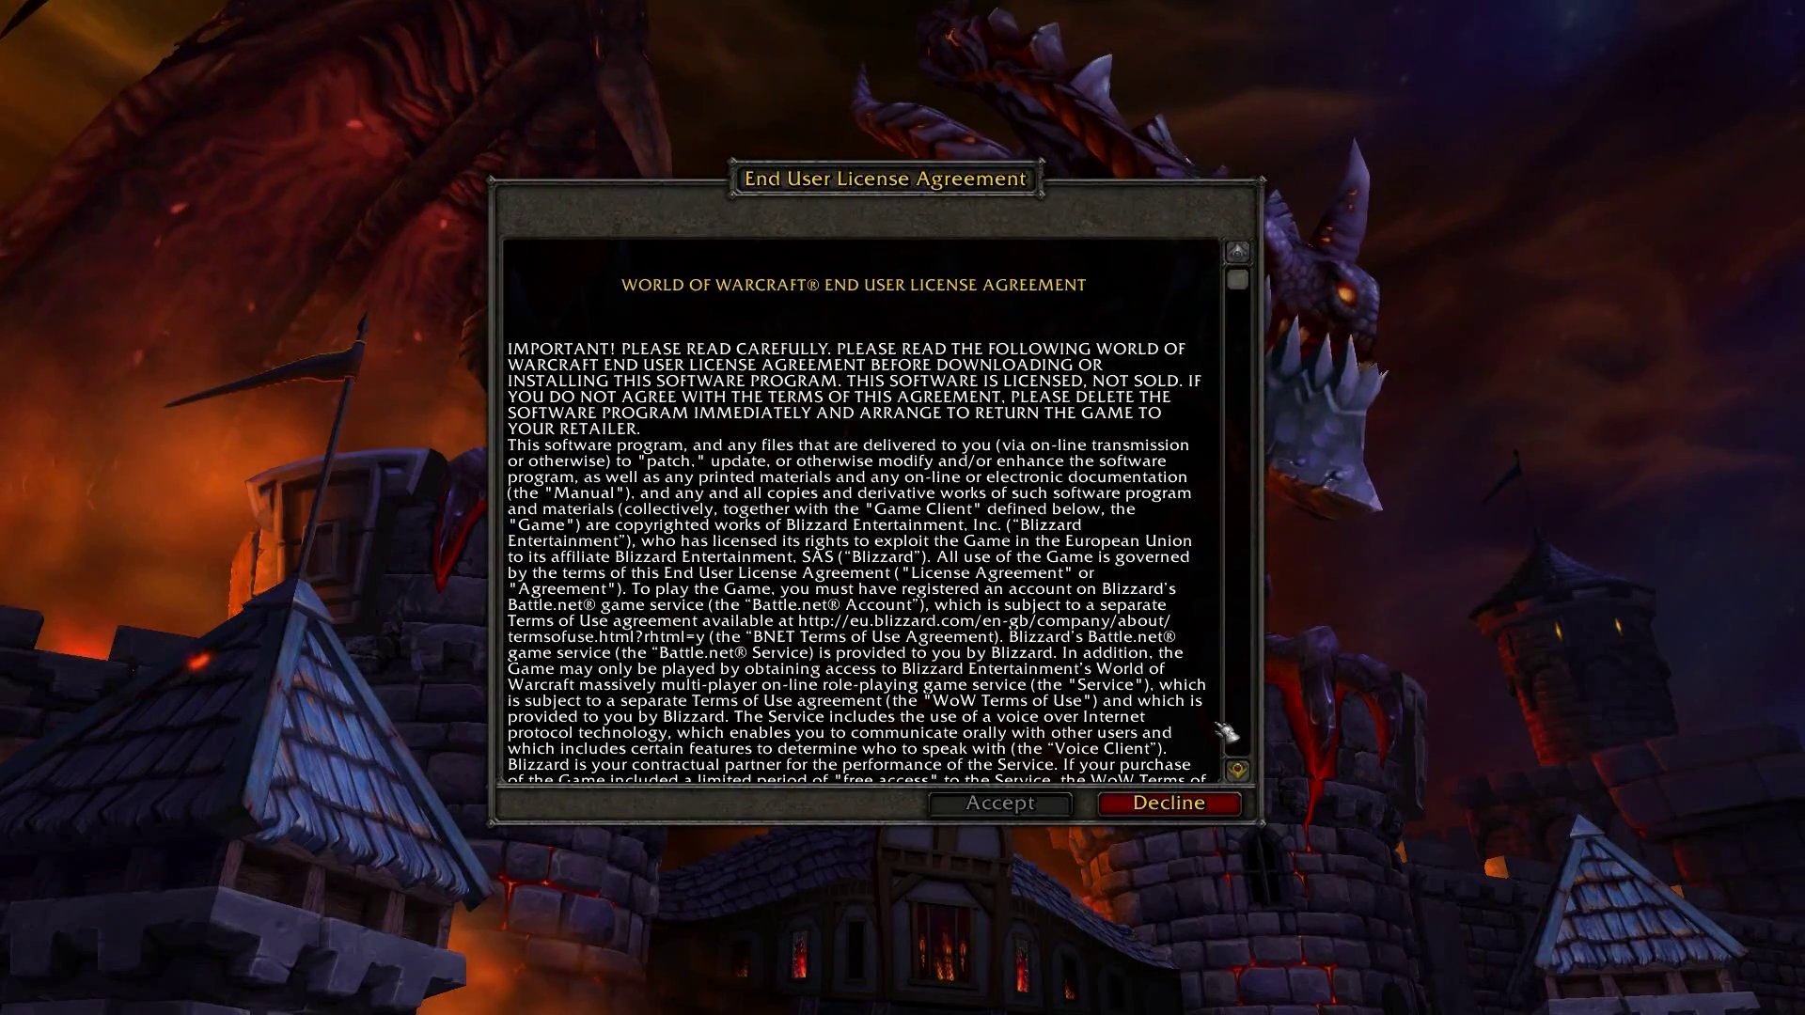
Go to the end of the End User License Agreement and each agreement after it, and accept them all
left_click_drag(1237, 282, 1237, 766)
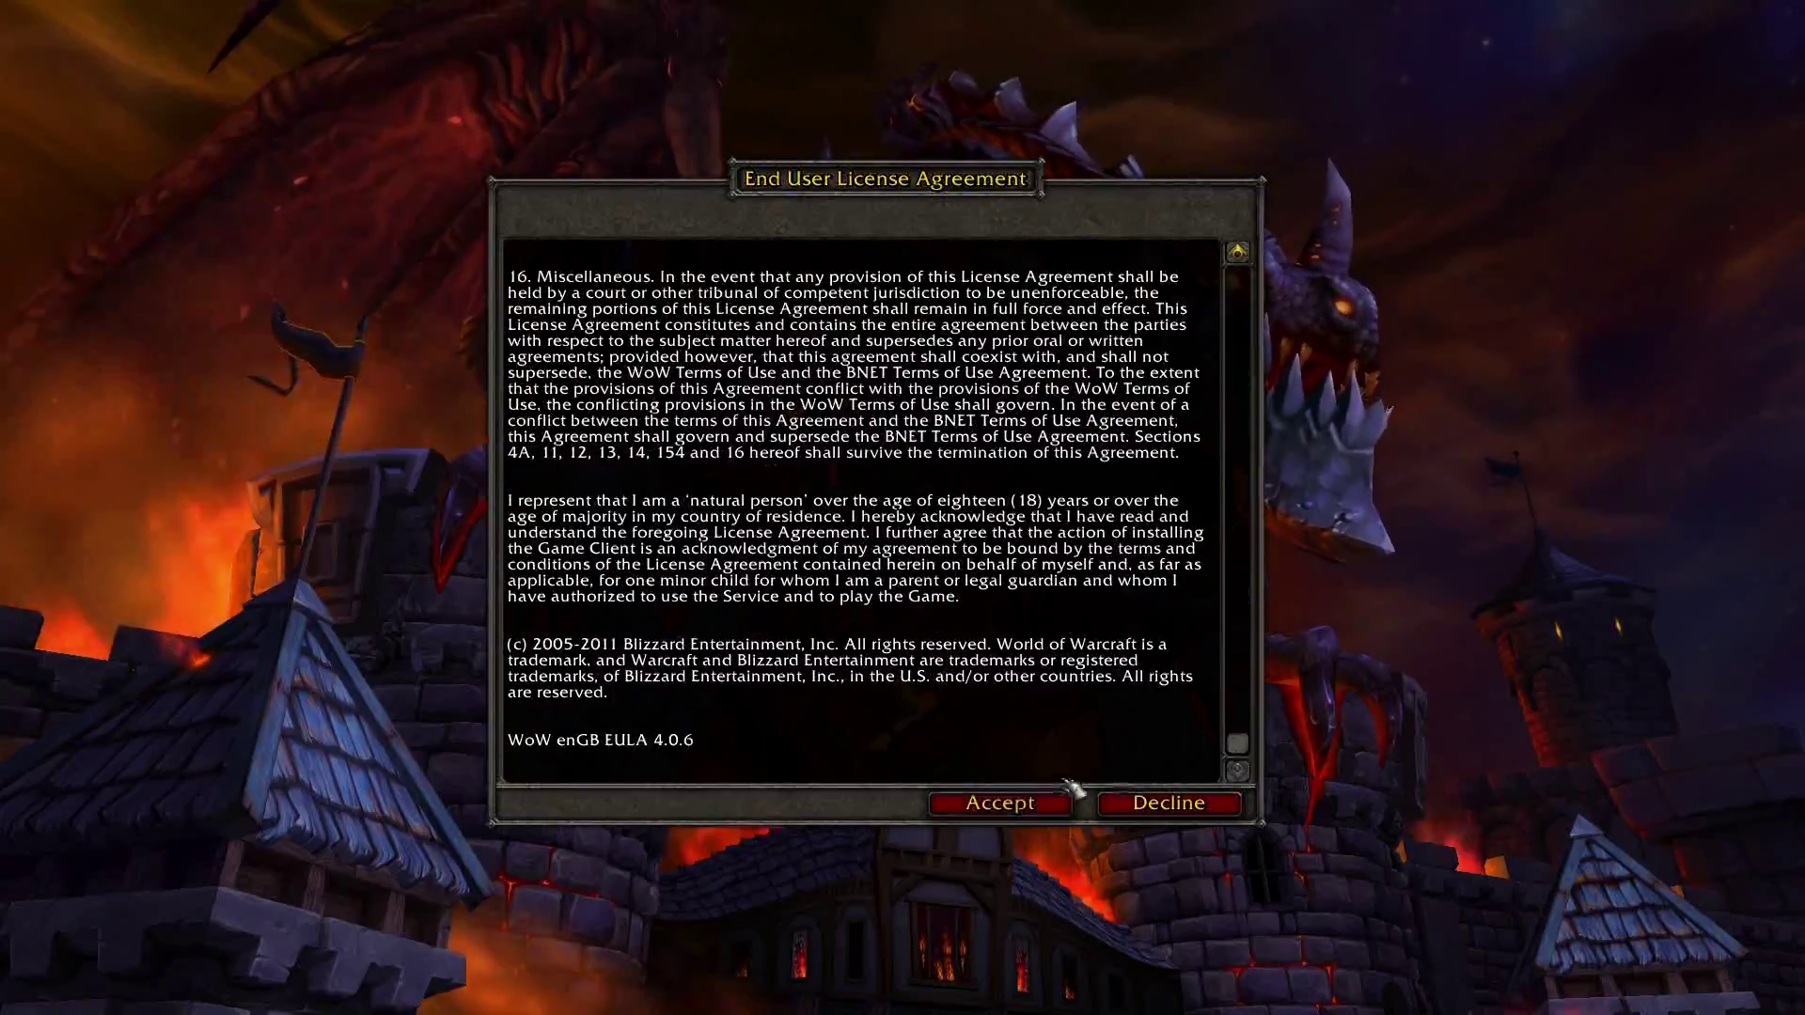
left_click(1000, 803)
left_click_drag(1237, 282, 1237, 771)
left_click(1000, 803)
left_click_drag(1237, 268, 1255, 743)
left_click(1011, 801)
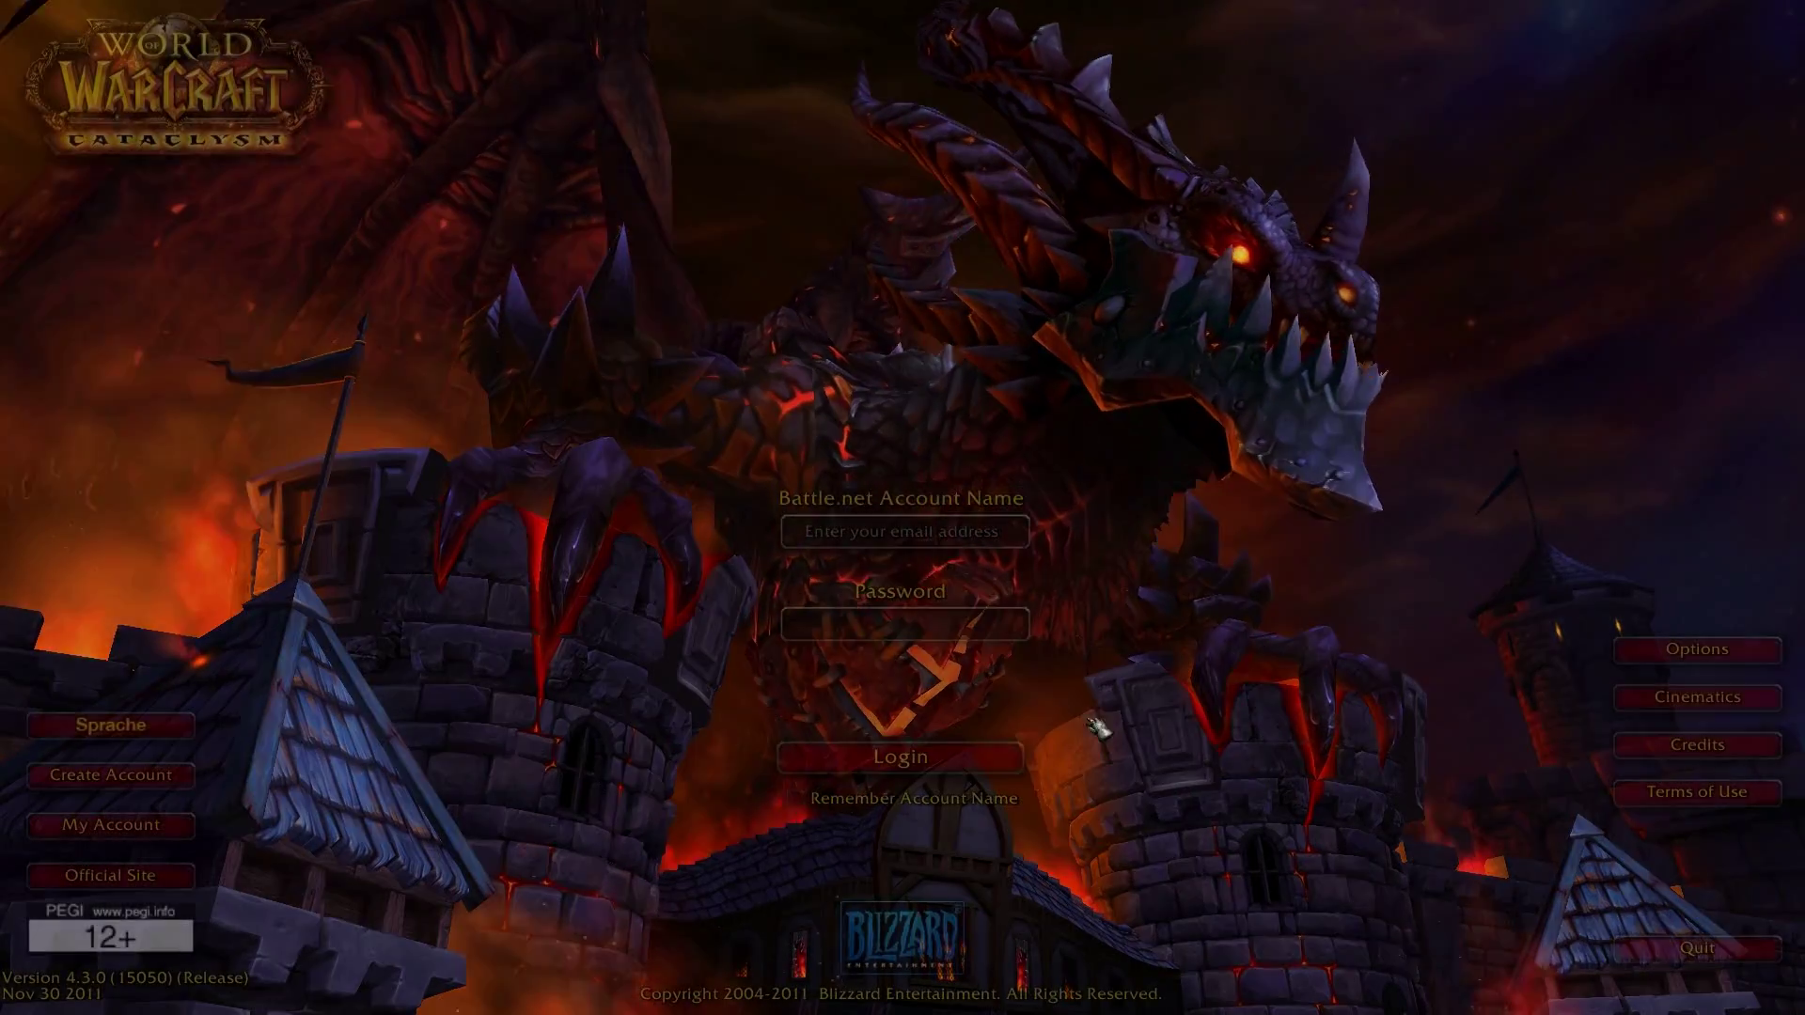
Log in to the game and request a realm suggestion for English and the Player Versus Player style
left_click(900, 757)
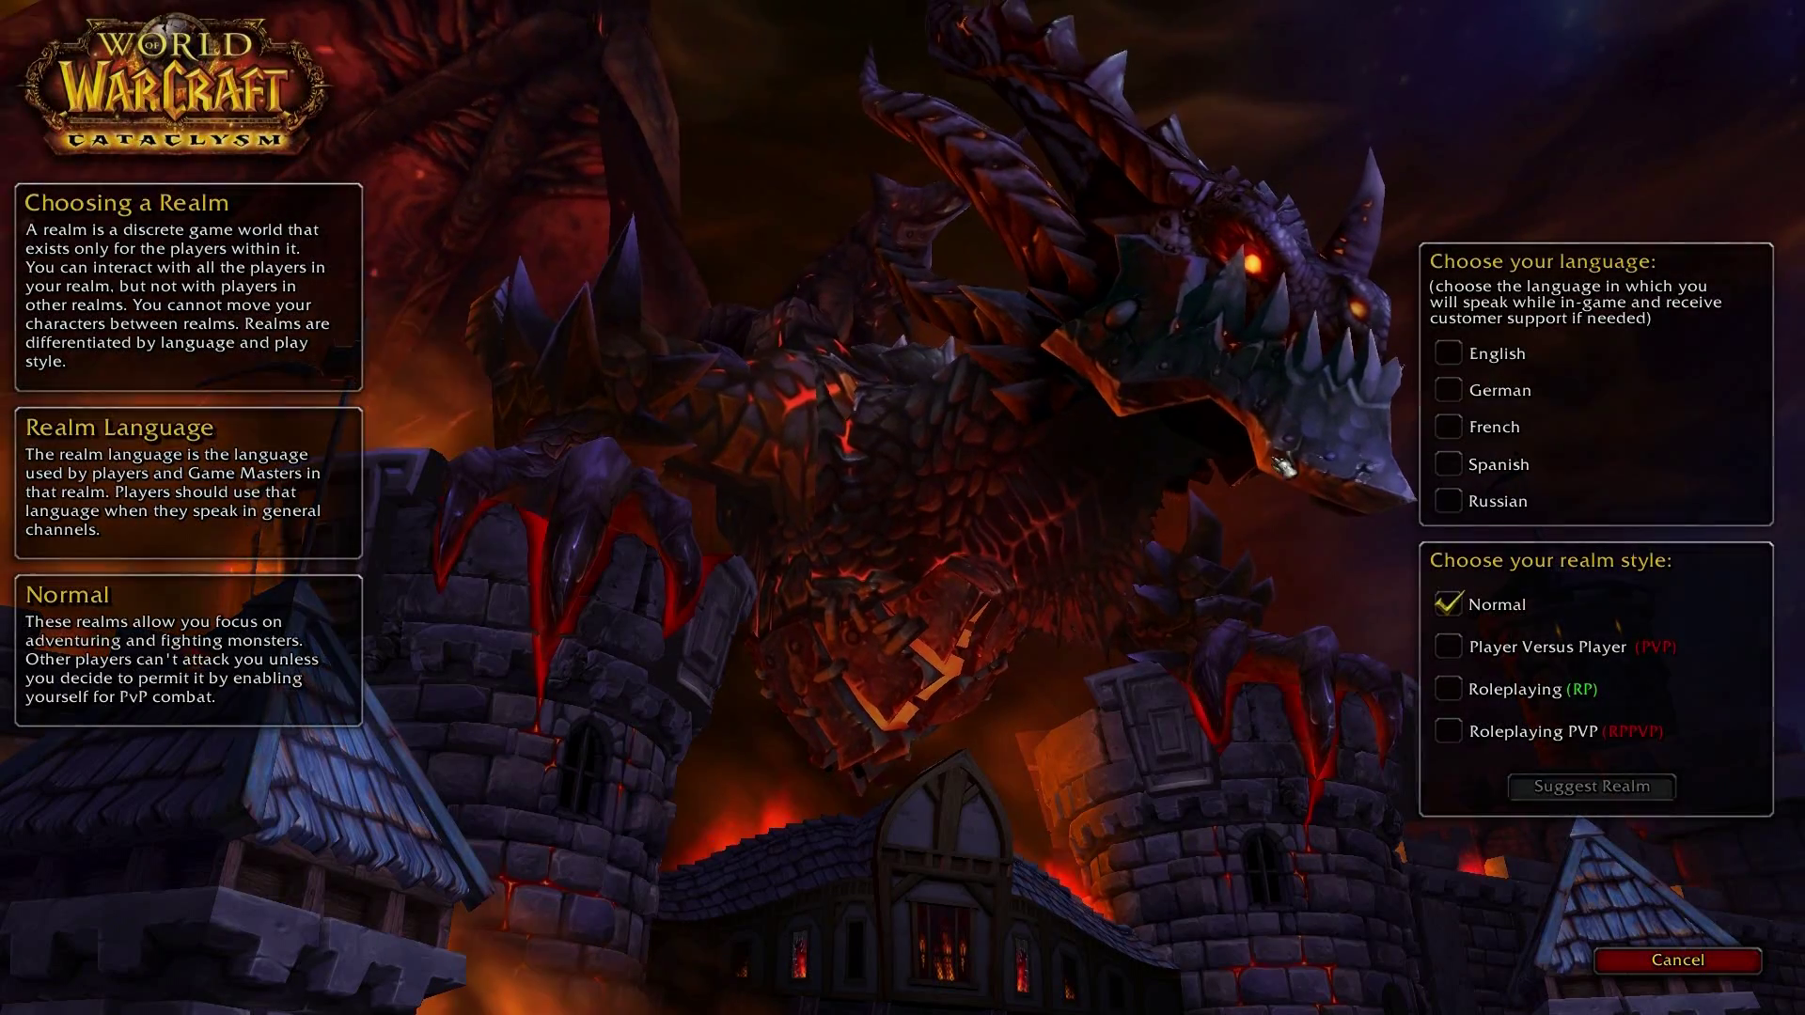
left_click(1449, 354)
left_click(1449, 647)
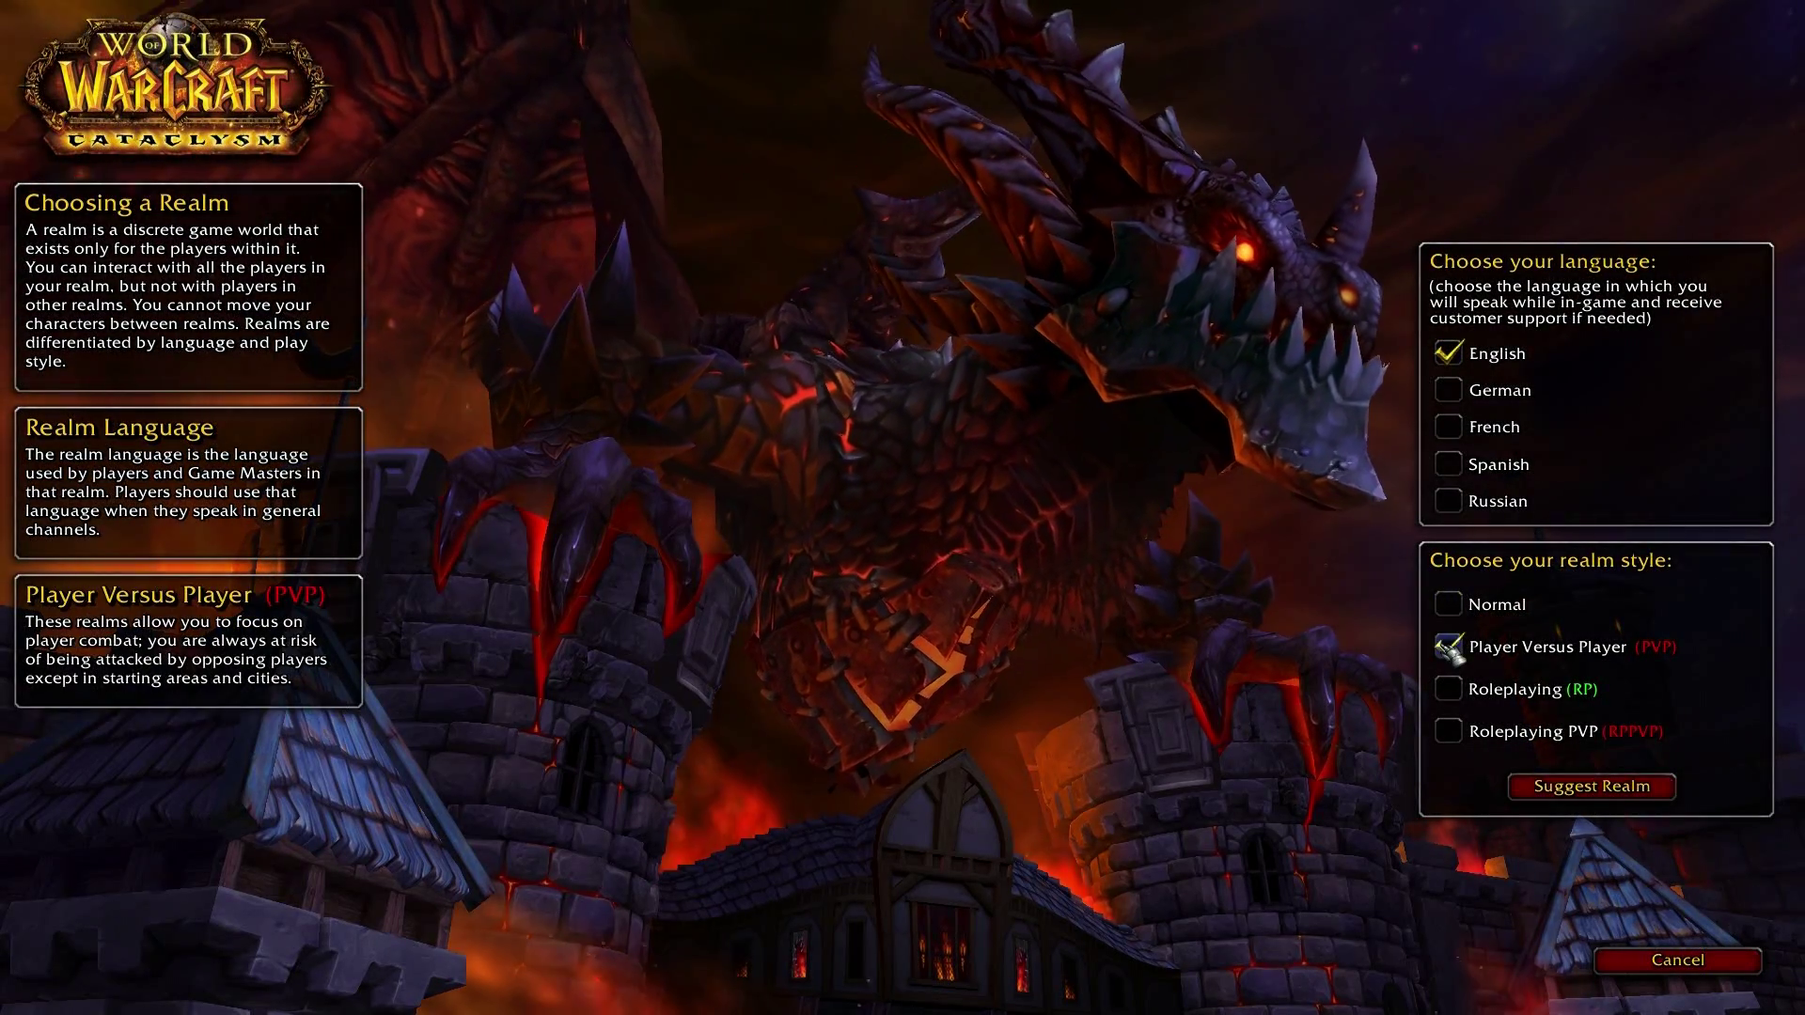
left_click(1560, 790)
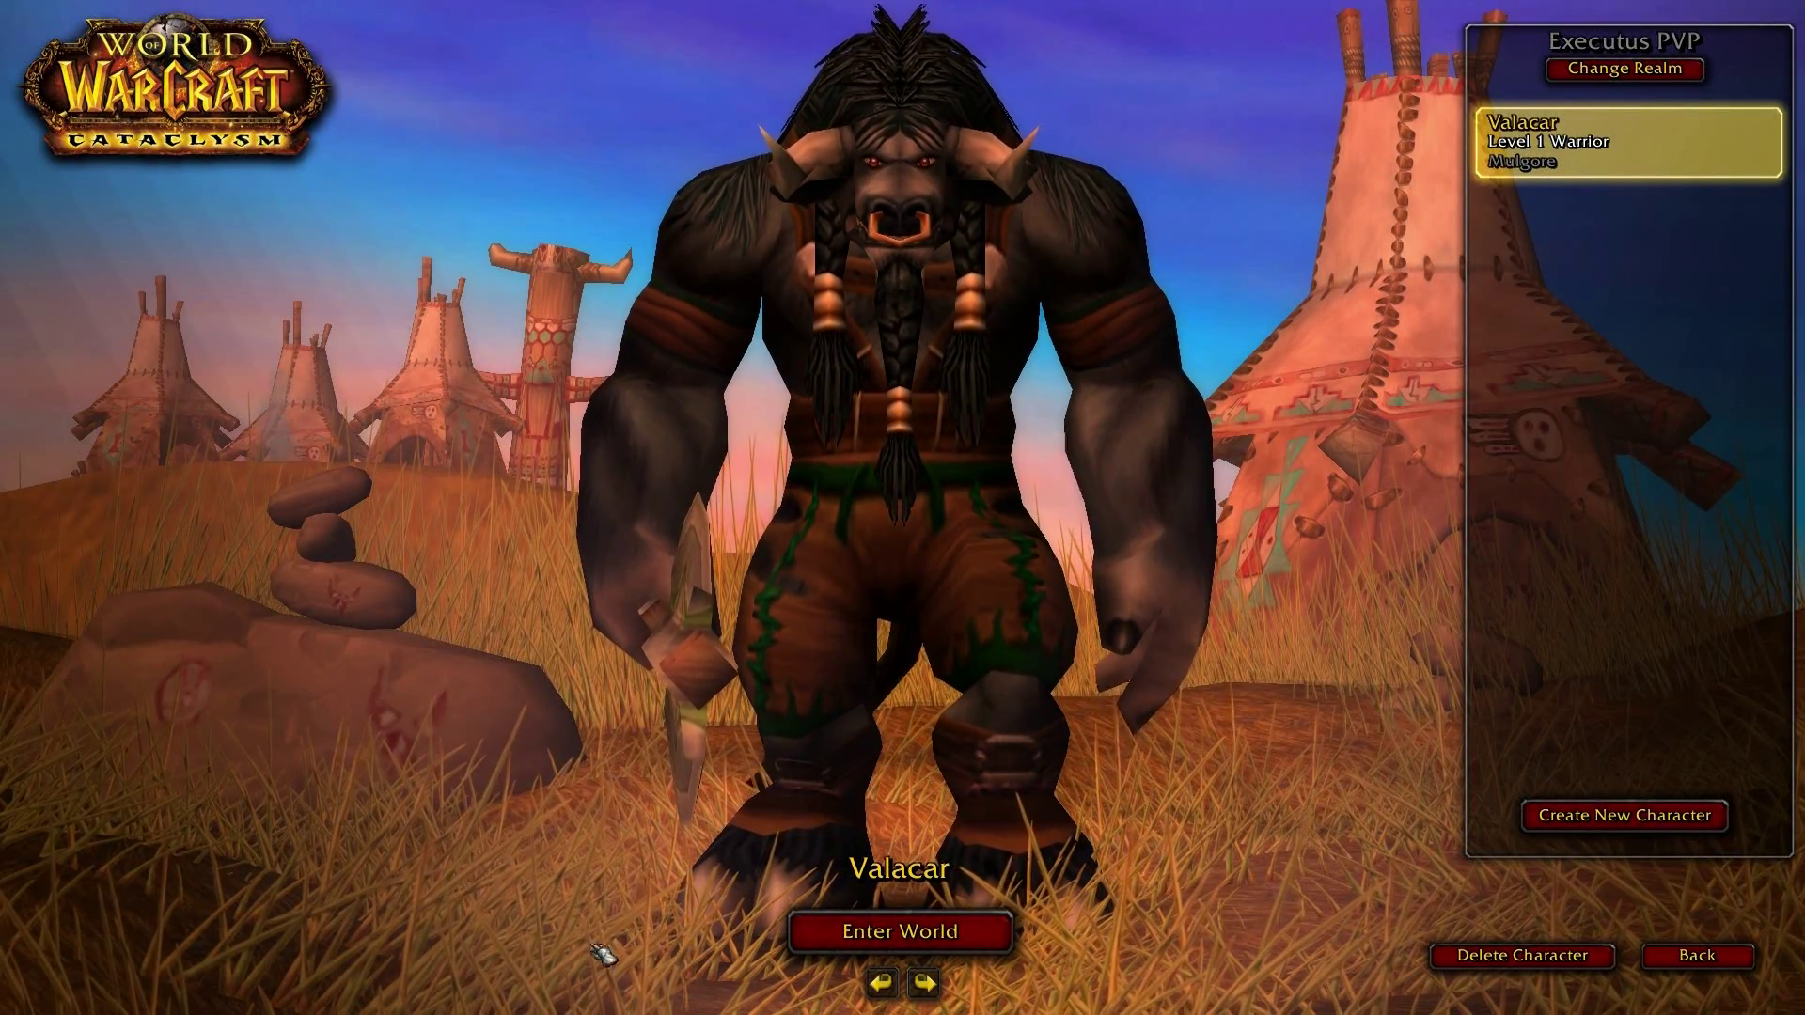
Enter the world with the level 1 warrior and greet everyone with the /hello emote
left_click(898, 934)
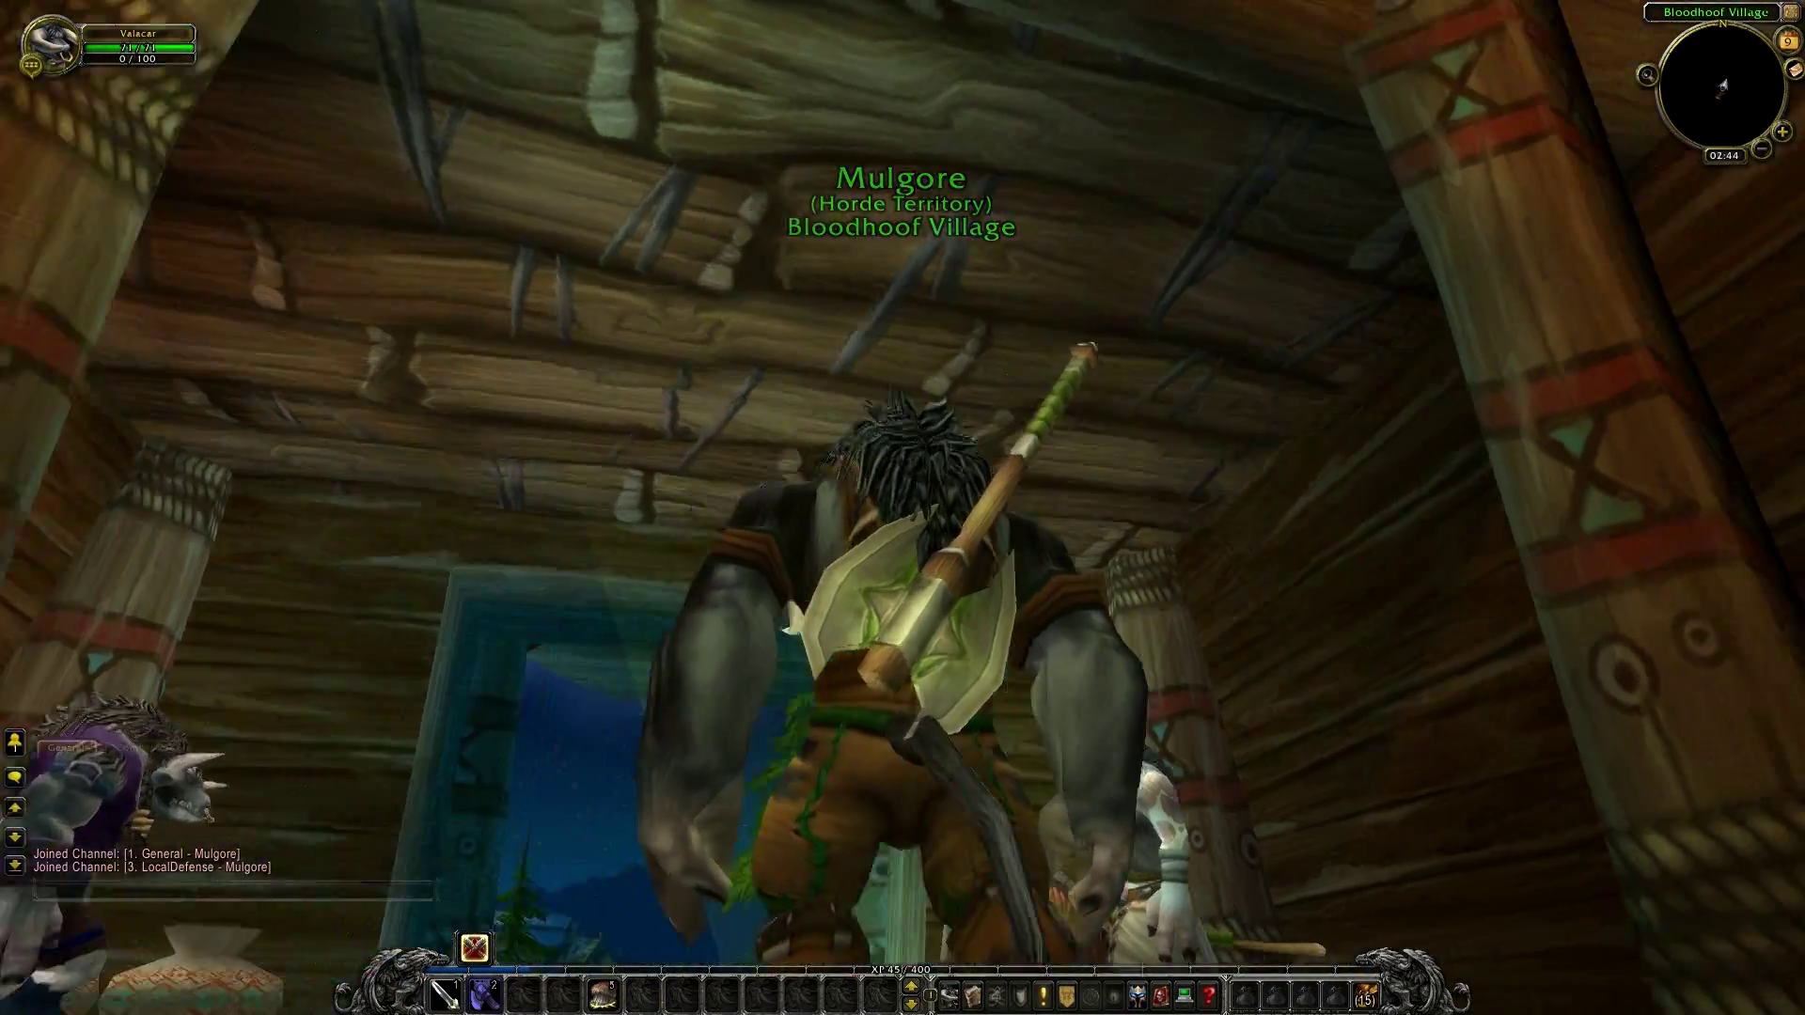
left_click_drag(920, 716, 1297, 722)
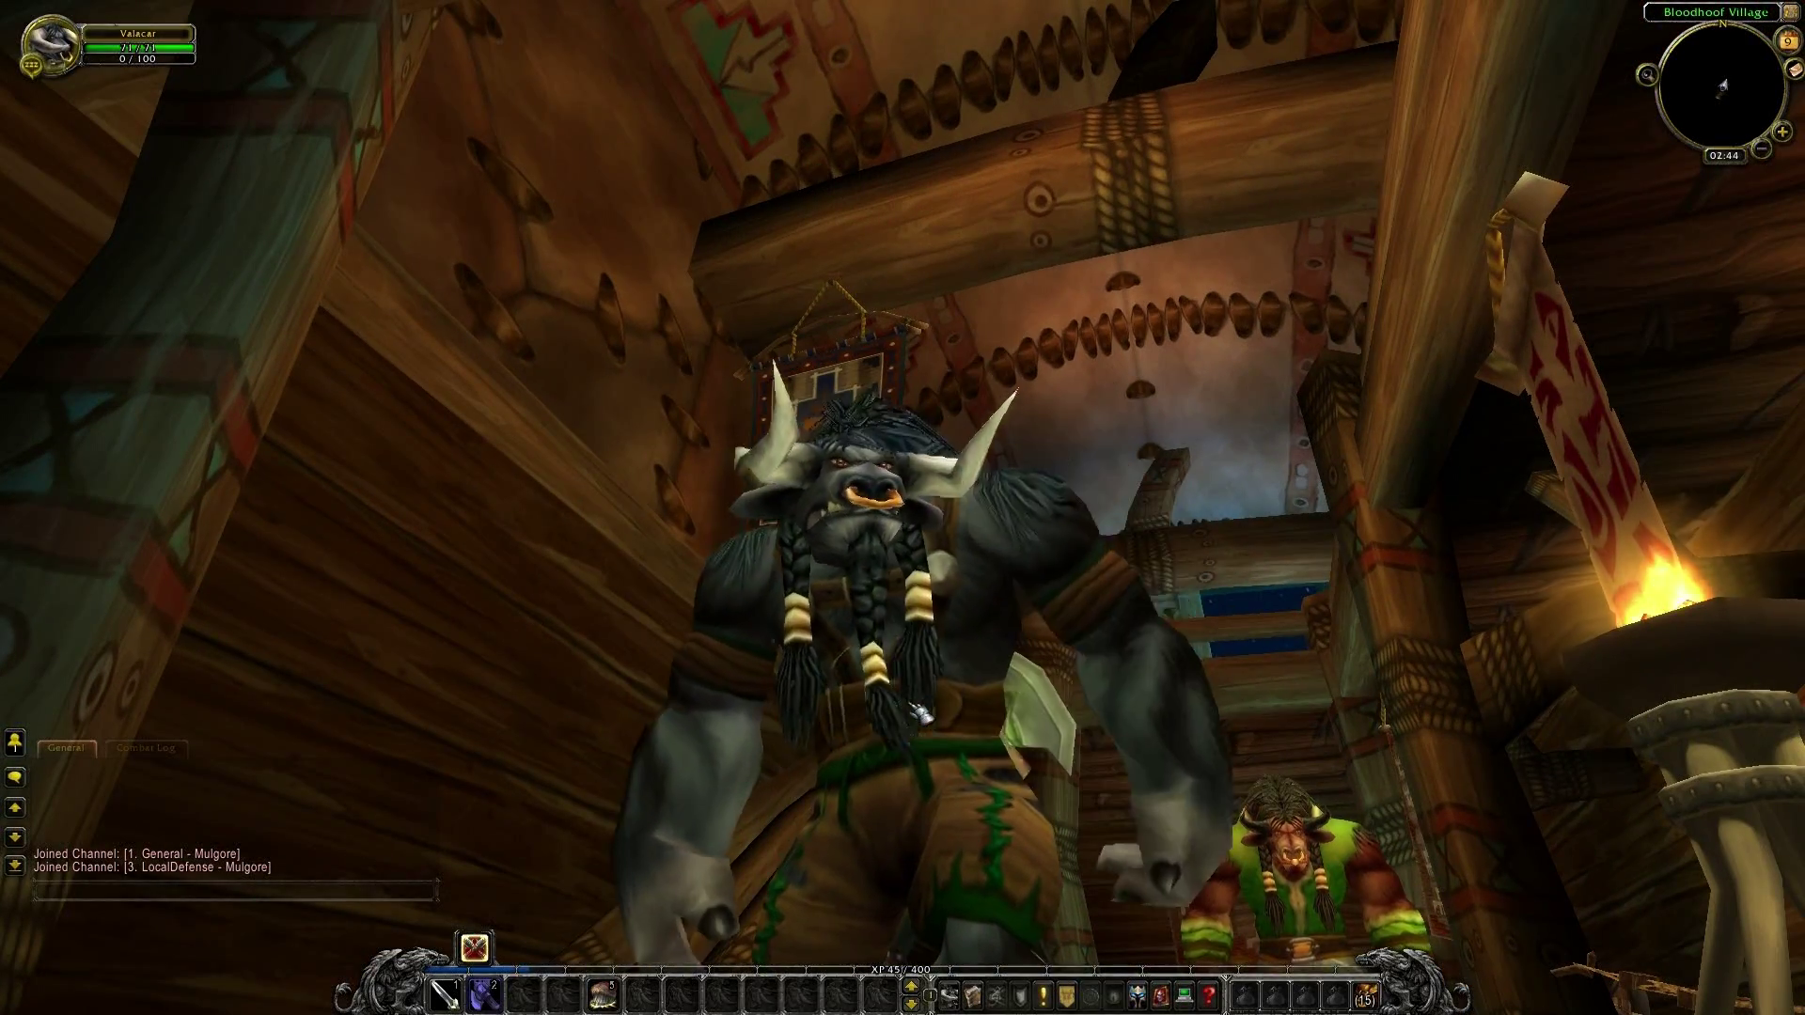
type("/hello")
key("Return")
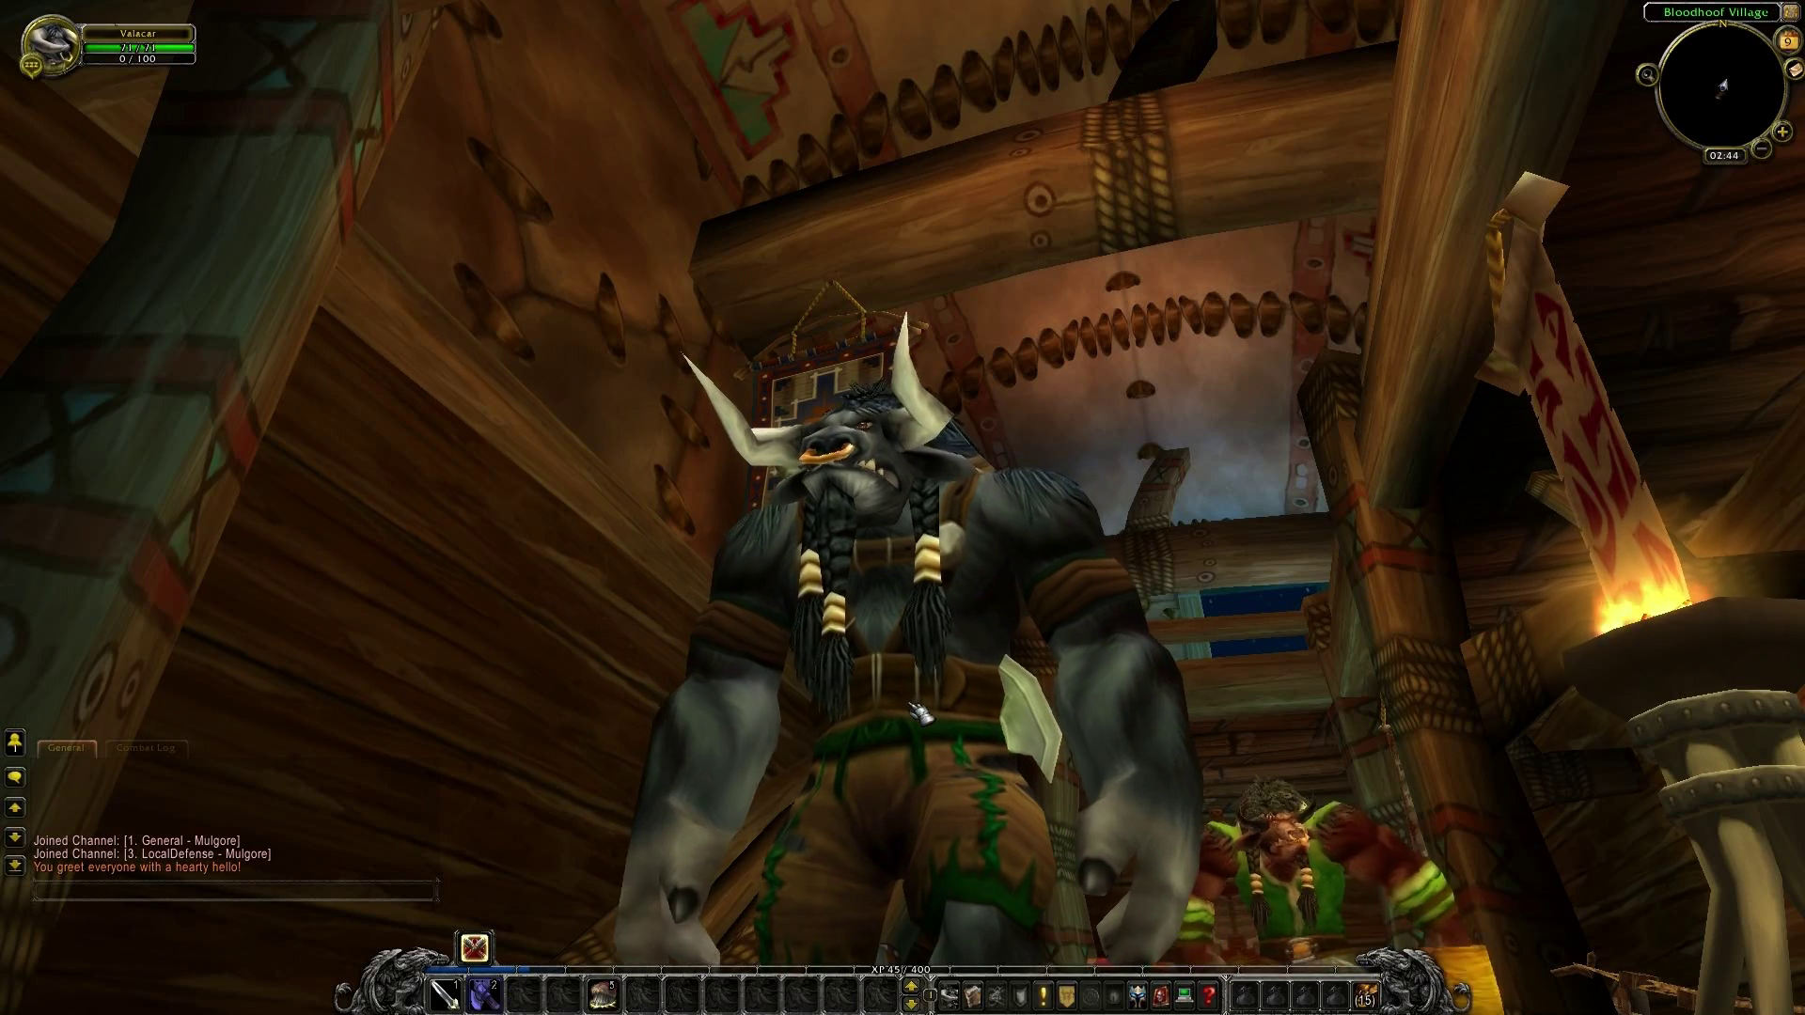
Set the overall graphics quality to Ultra in the game options, apply it and return to the game
key("Escape")
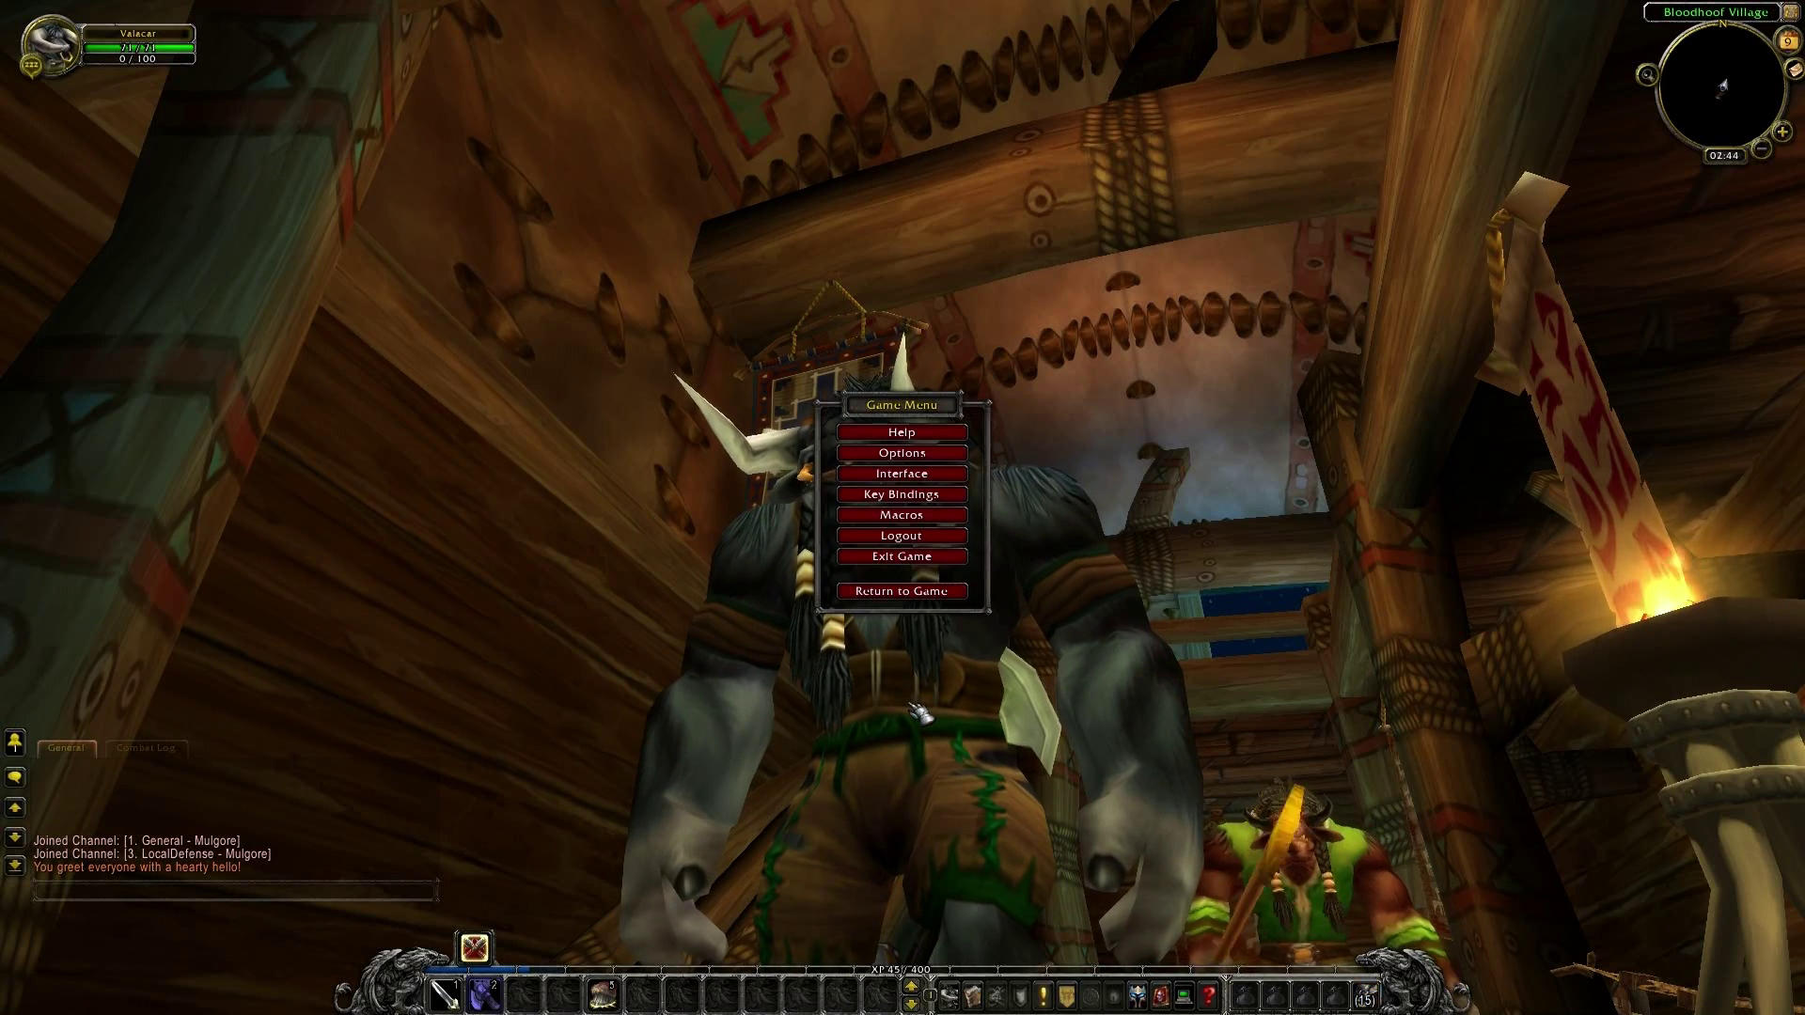
left_click(946, 457)
left_click(1237, 433)
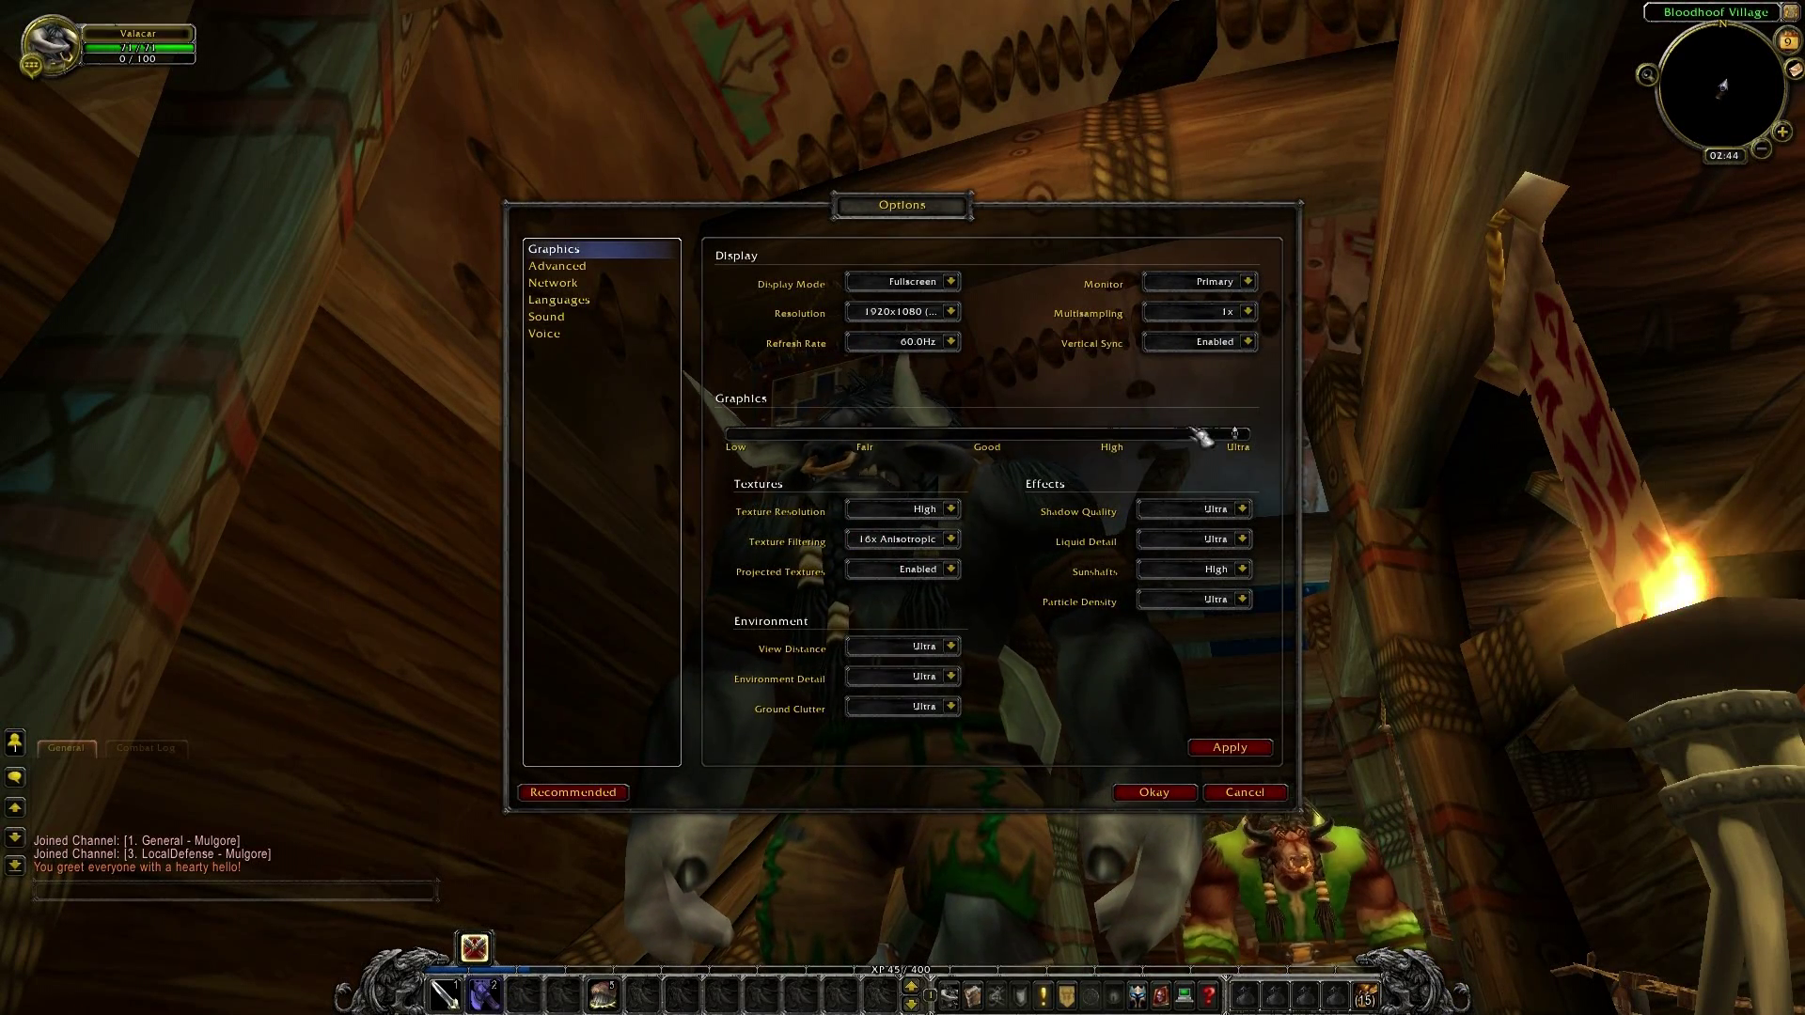
left_click(1237, 750)
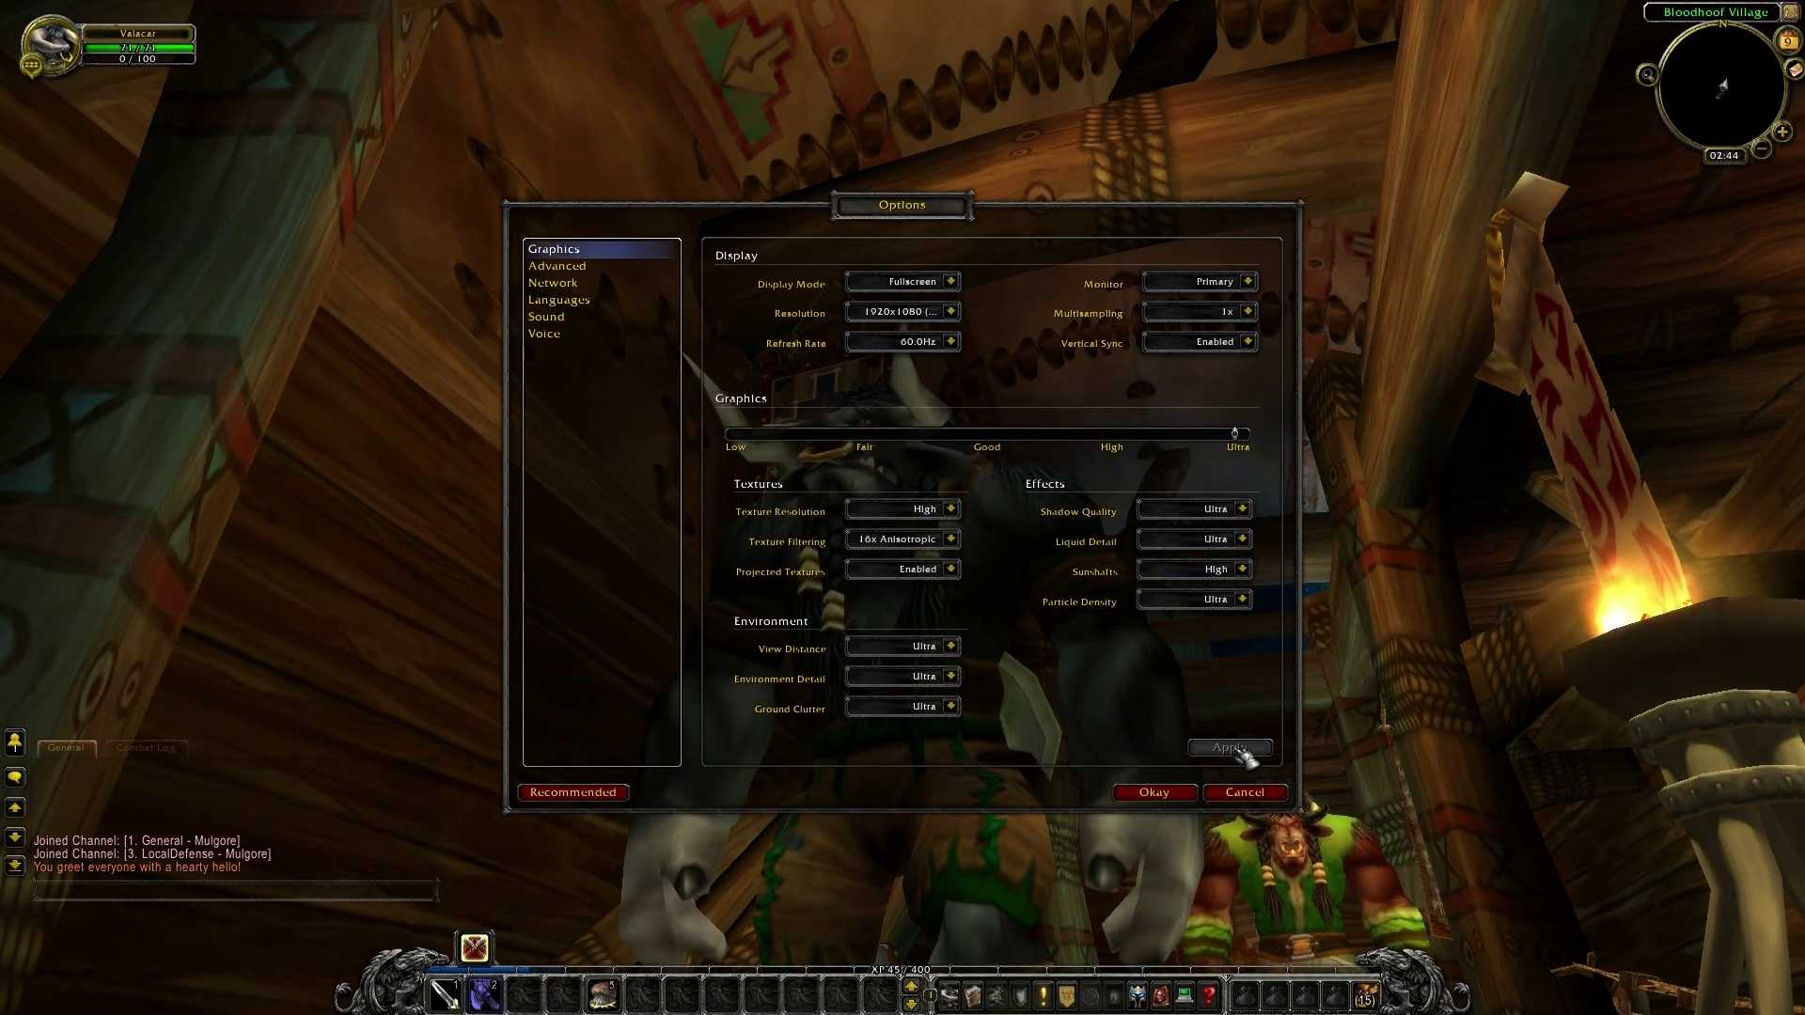
left_click(1180, 795)
key("Escape")
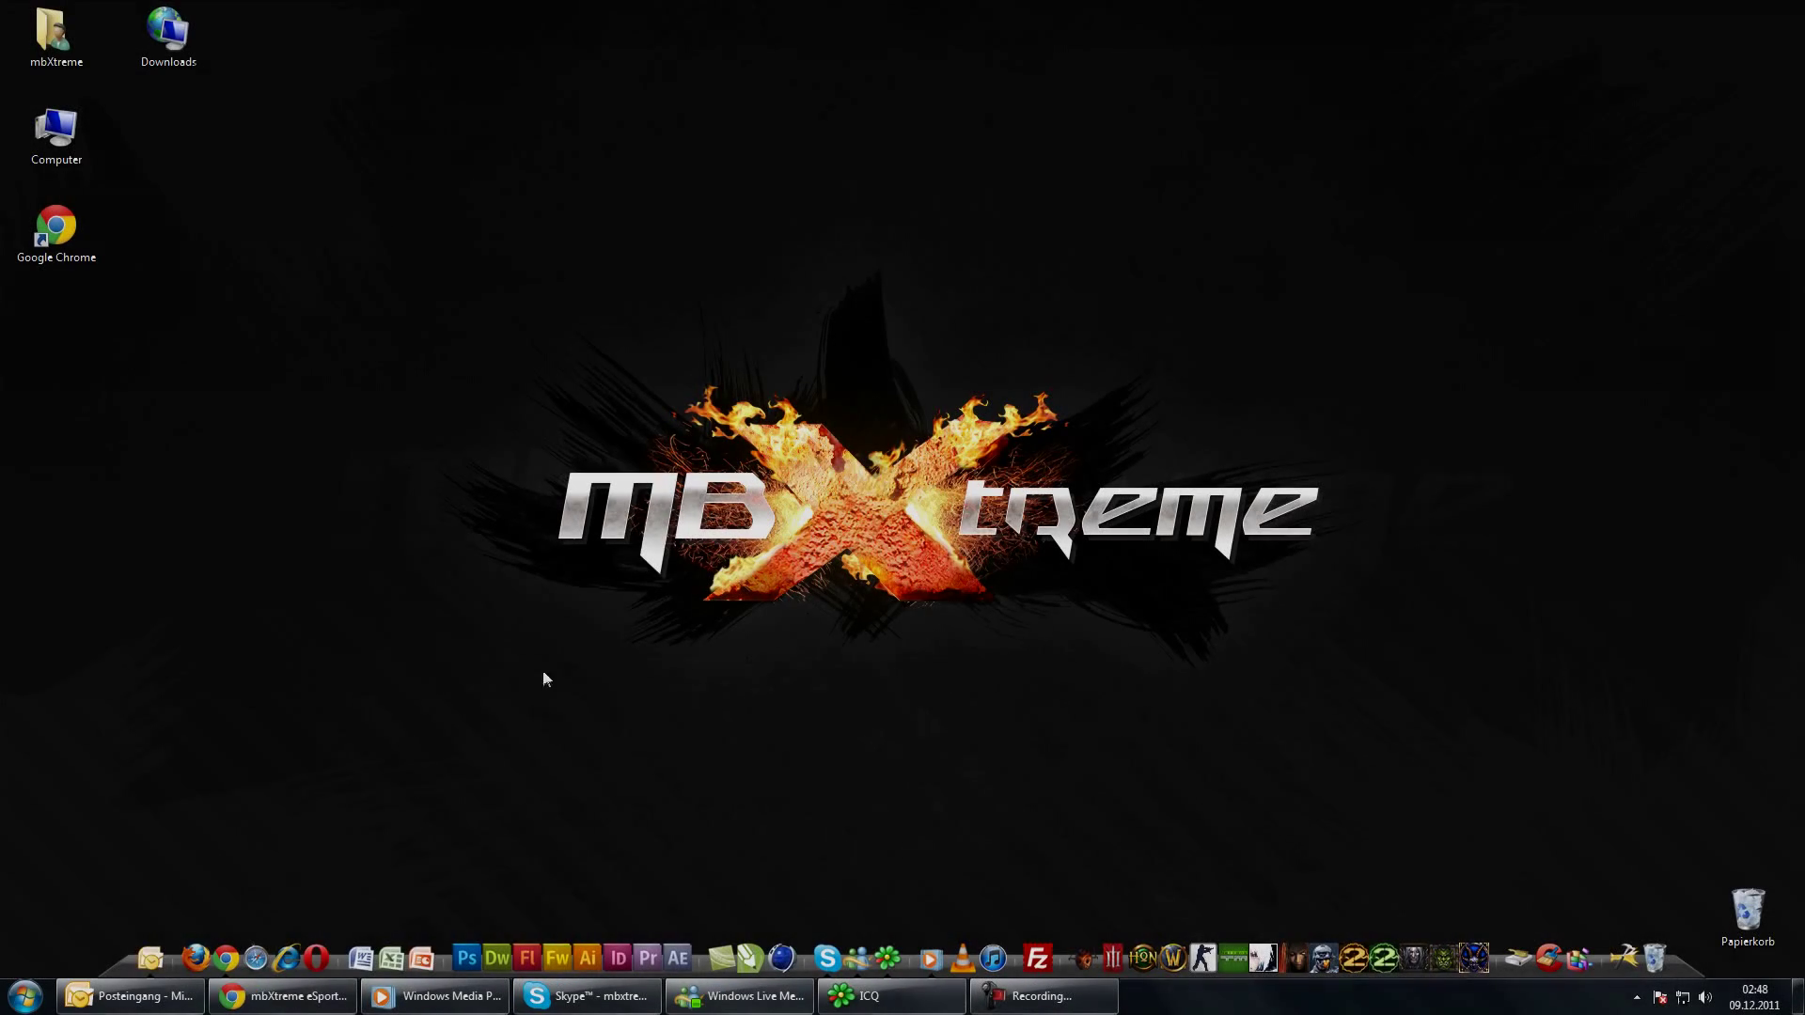
right_click(311, 996)
left_click(310, 910)
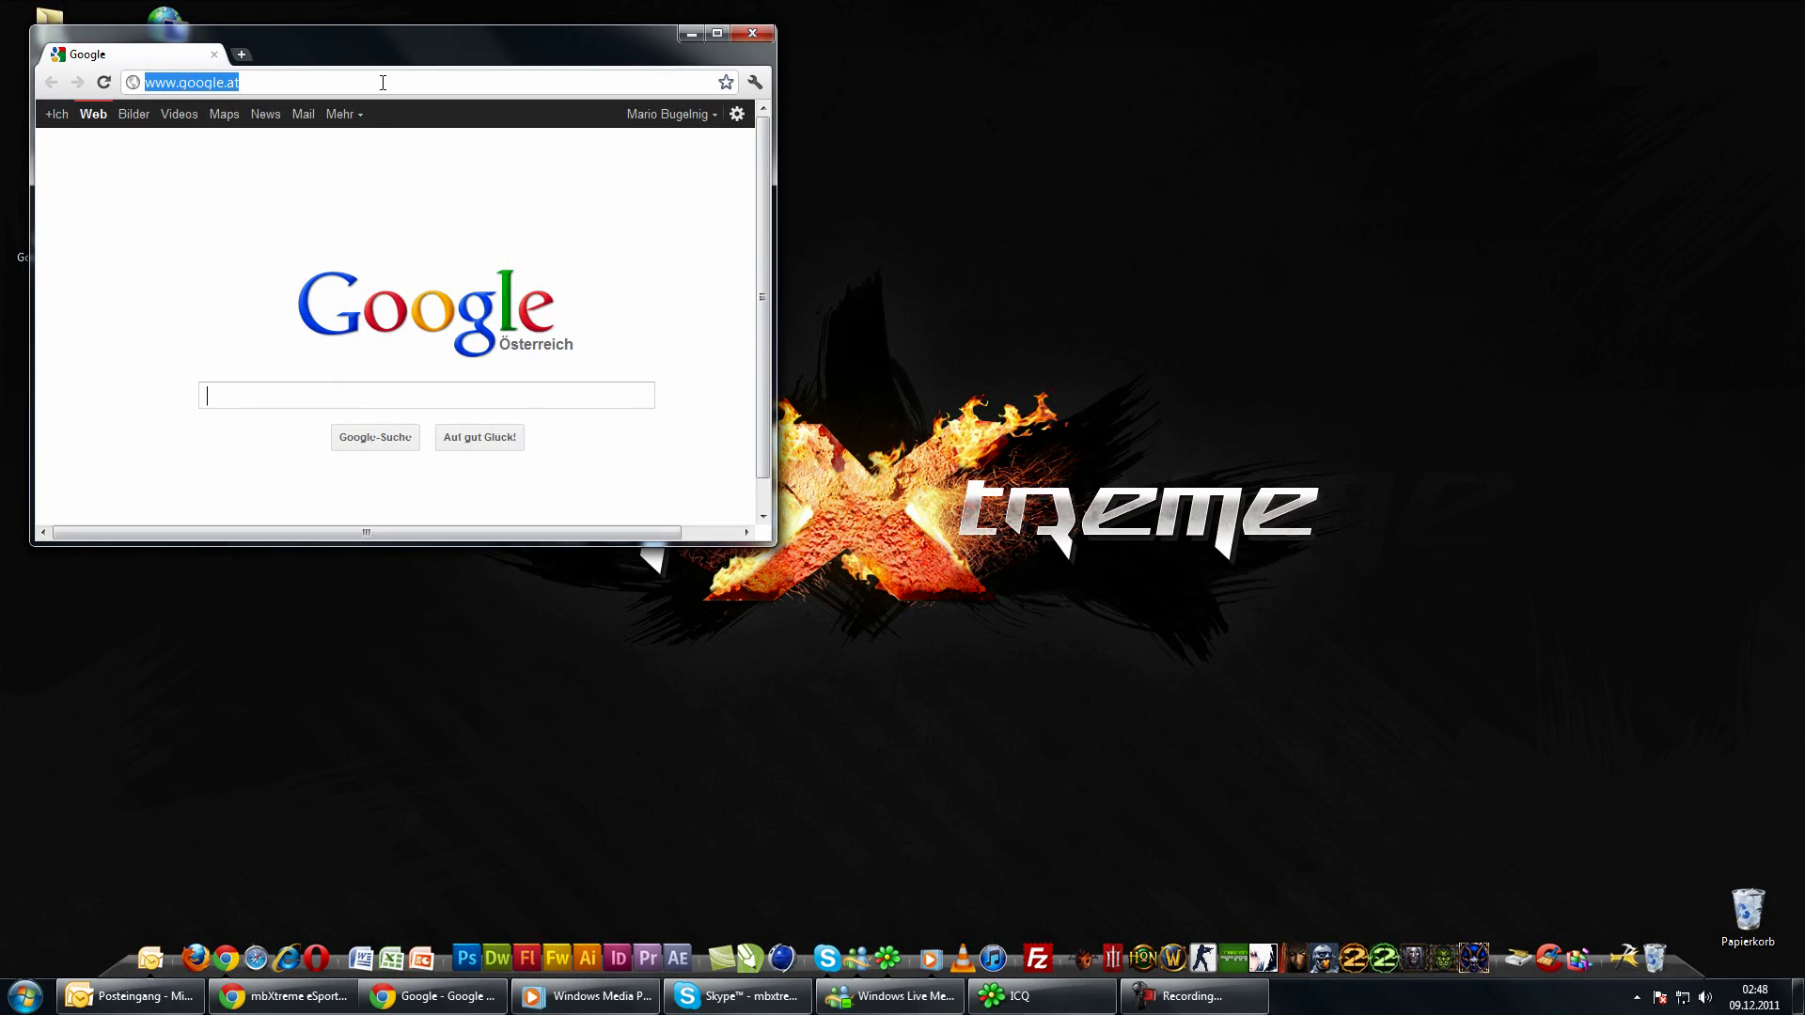
type("http://mbxtreme.com/download/world_of_warcraft/interface/mbXtremeUI_v3_4_3.zip")
key("Return")
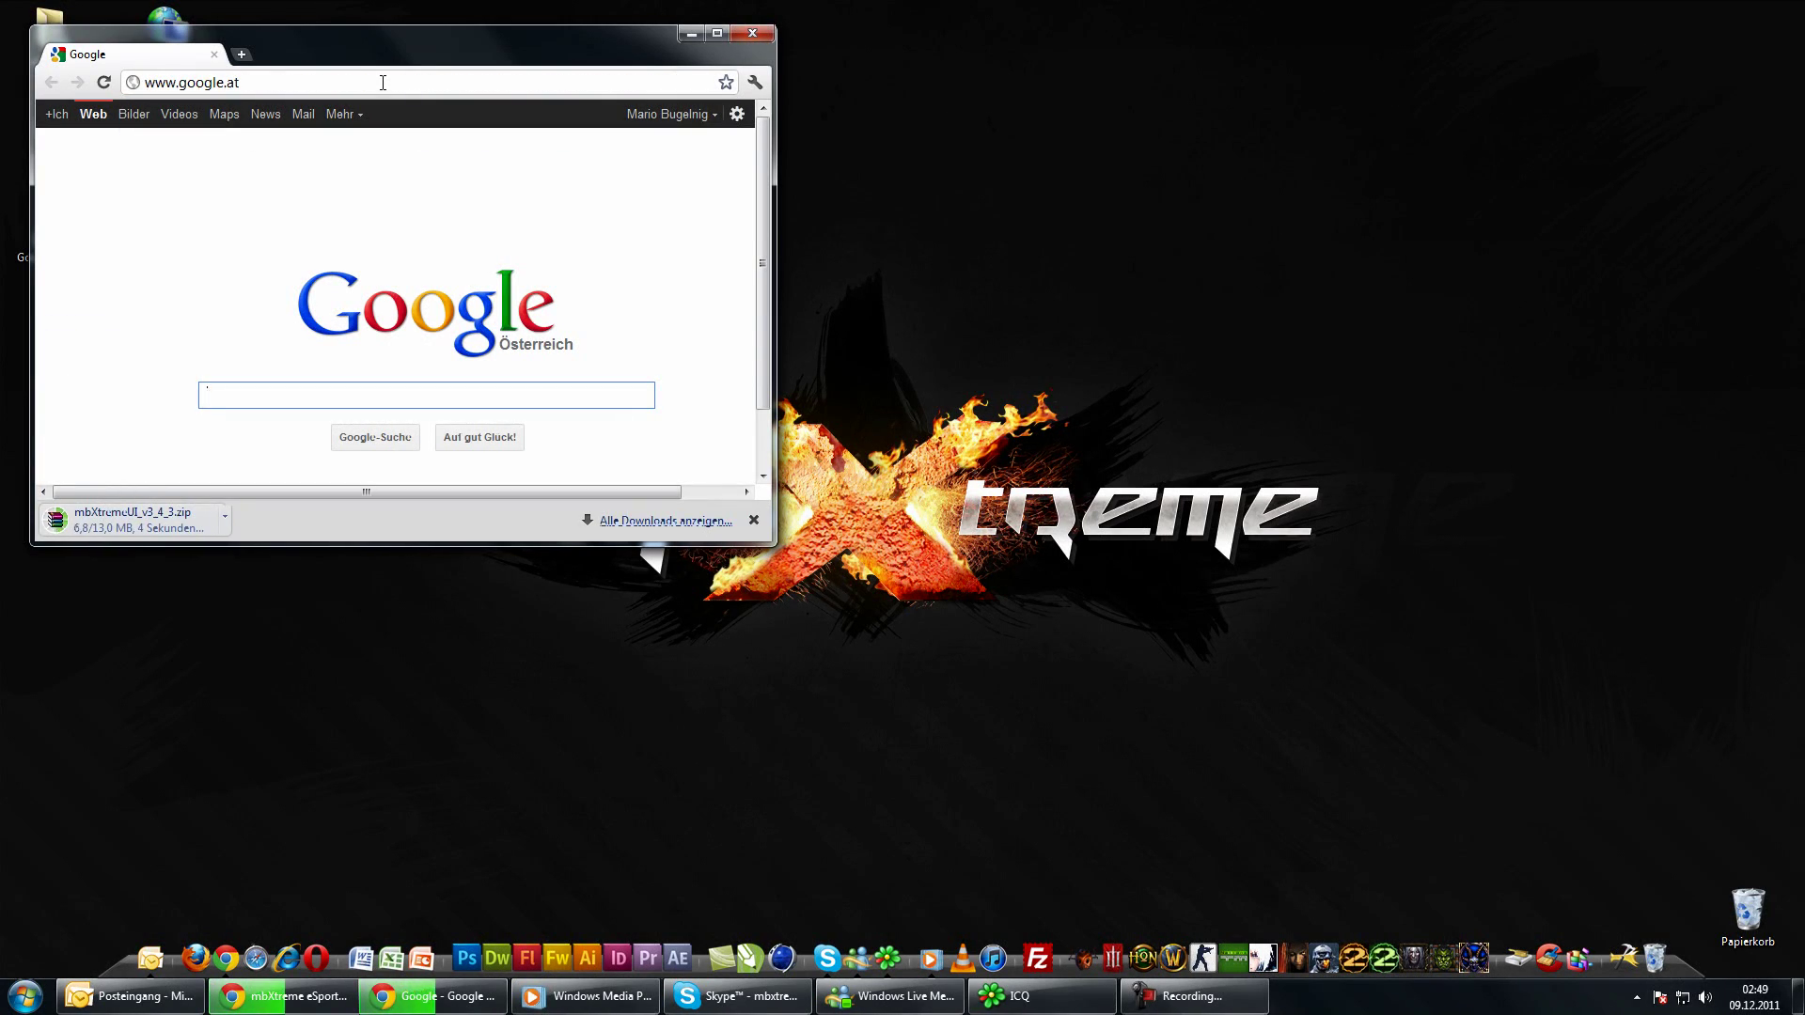
Show the downloaded mbXtremeUI_v3_4_3 archive in its folder and extract it there
right_click(184, 521)
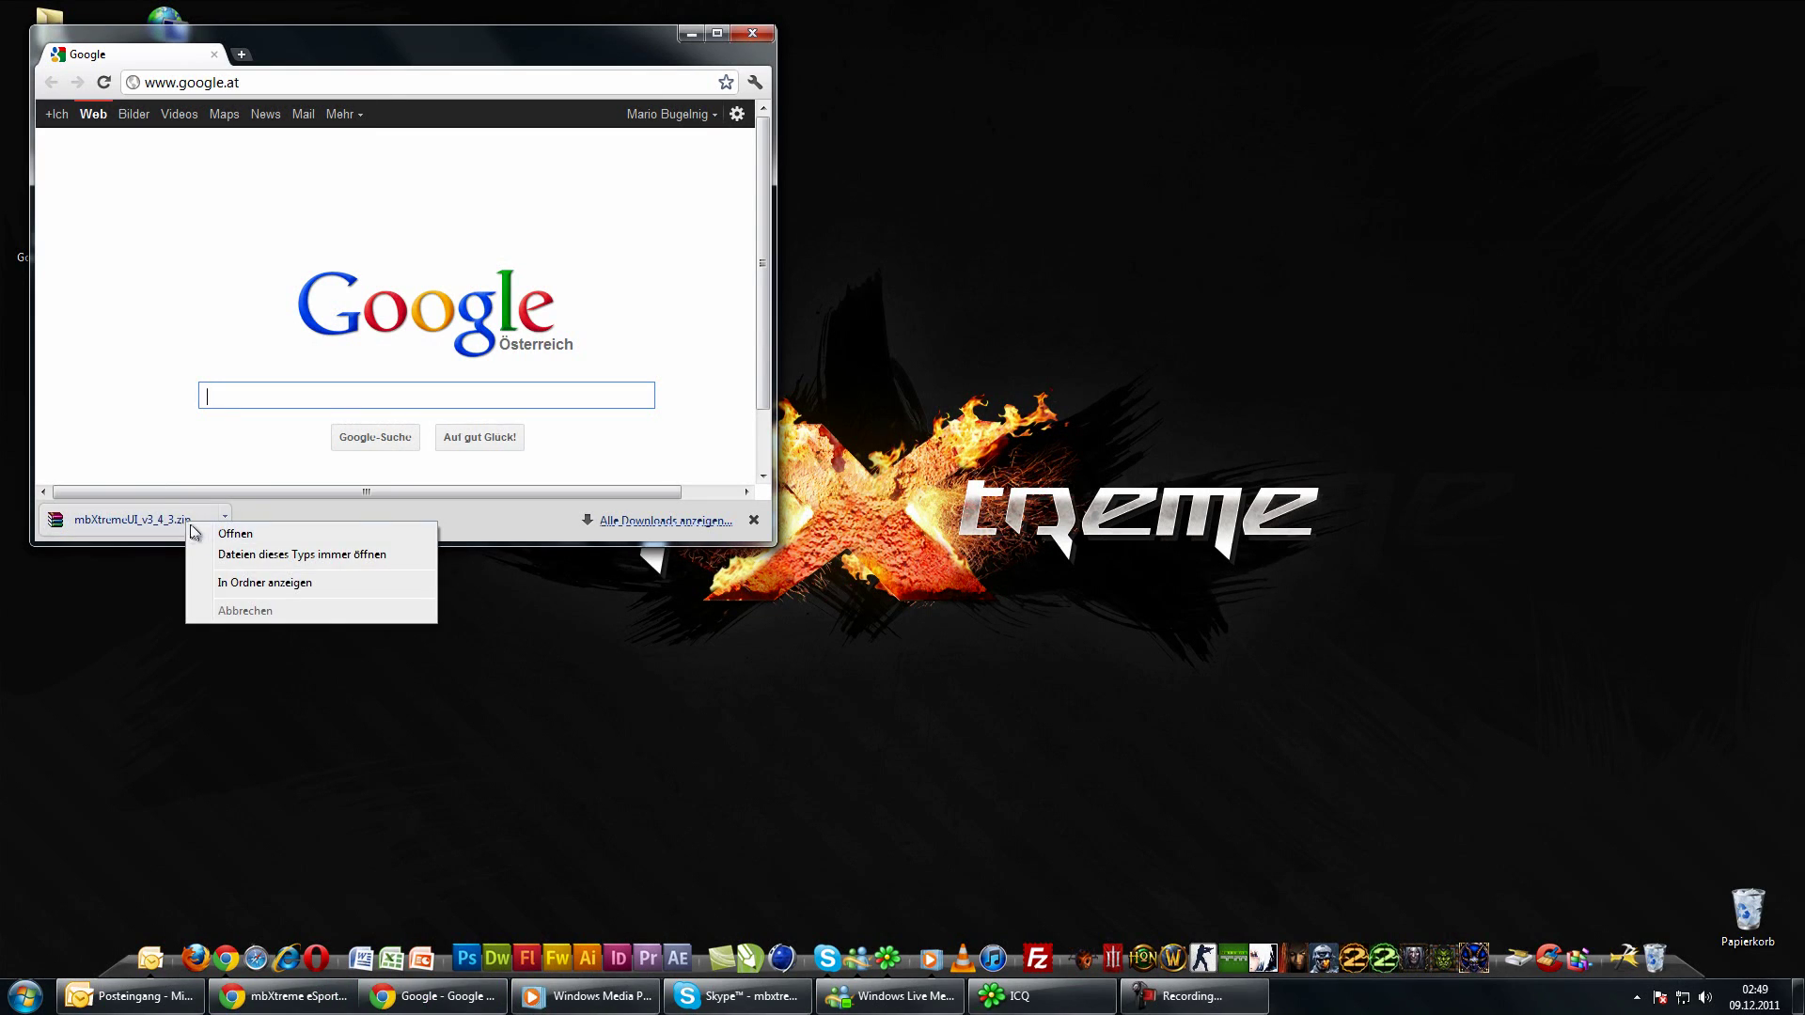
left_click(238, 582)
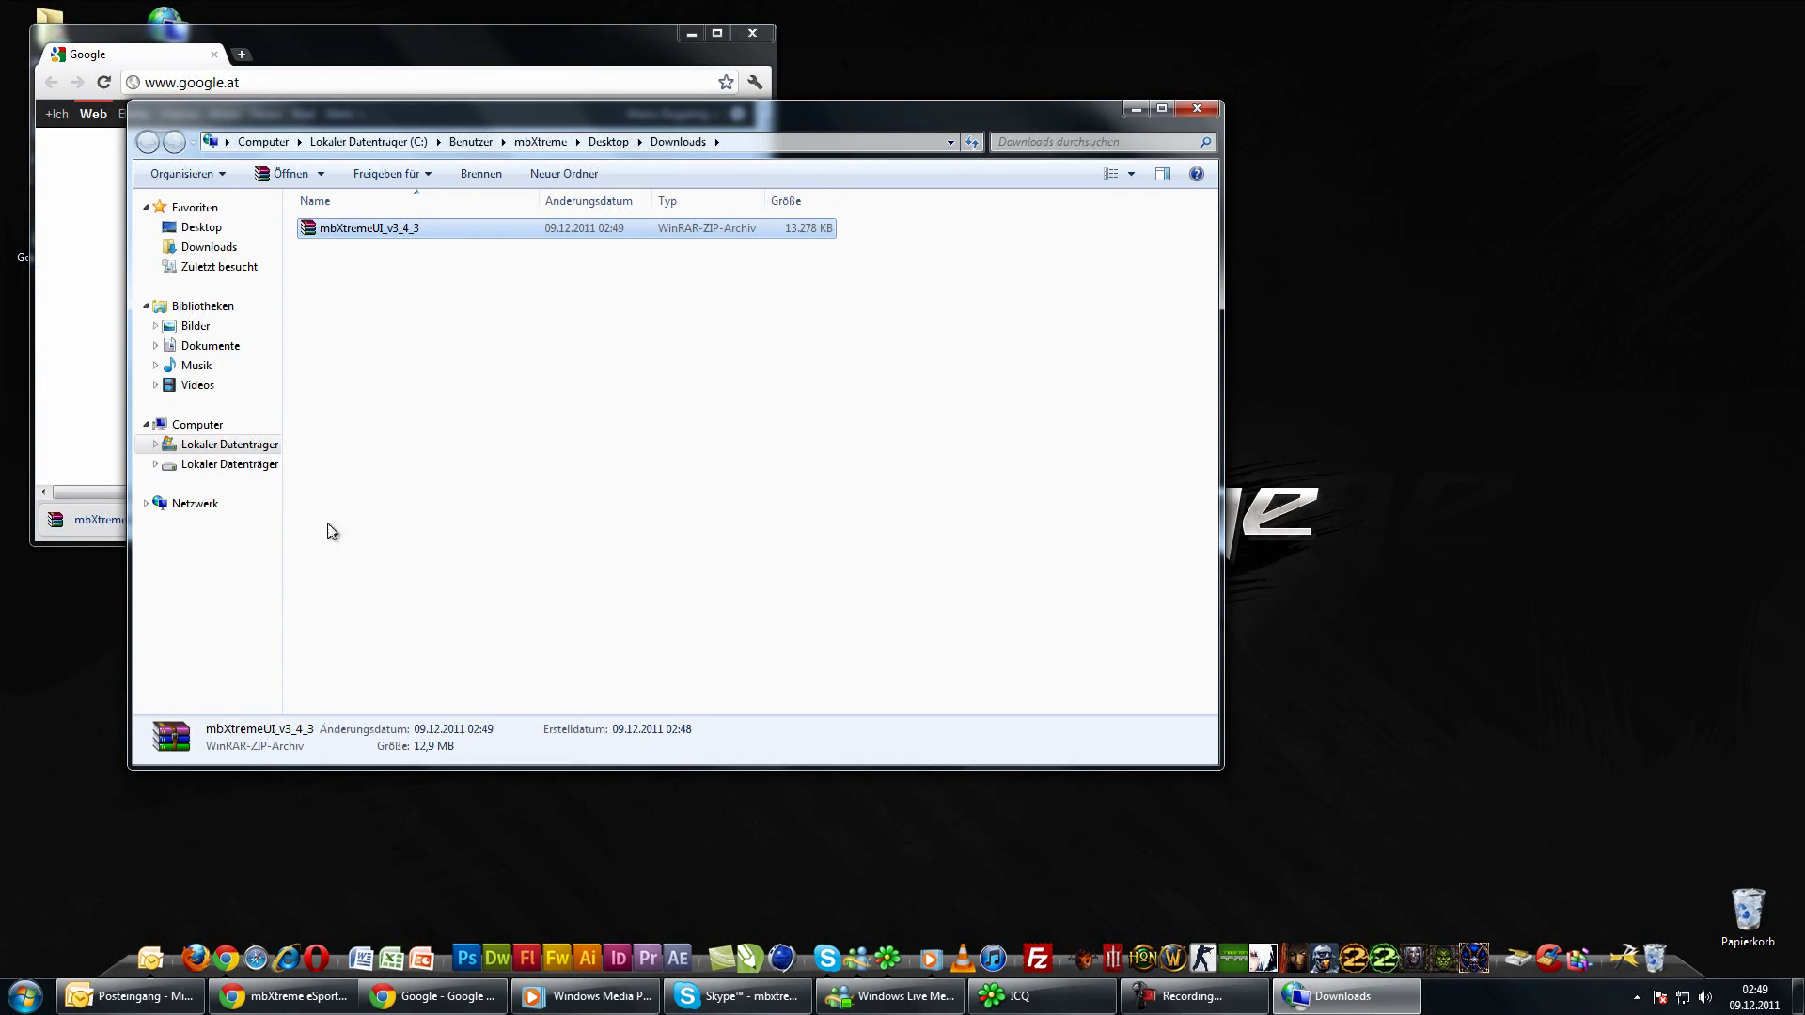
right_click(414, 244)
left_click(467, 273)
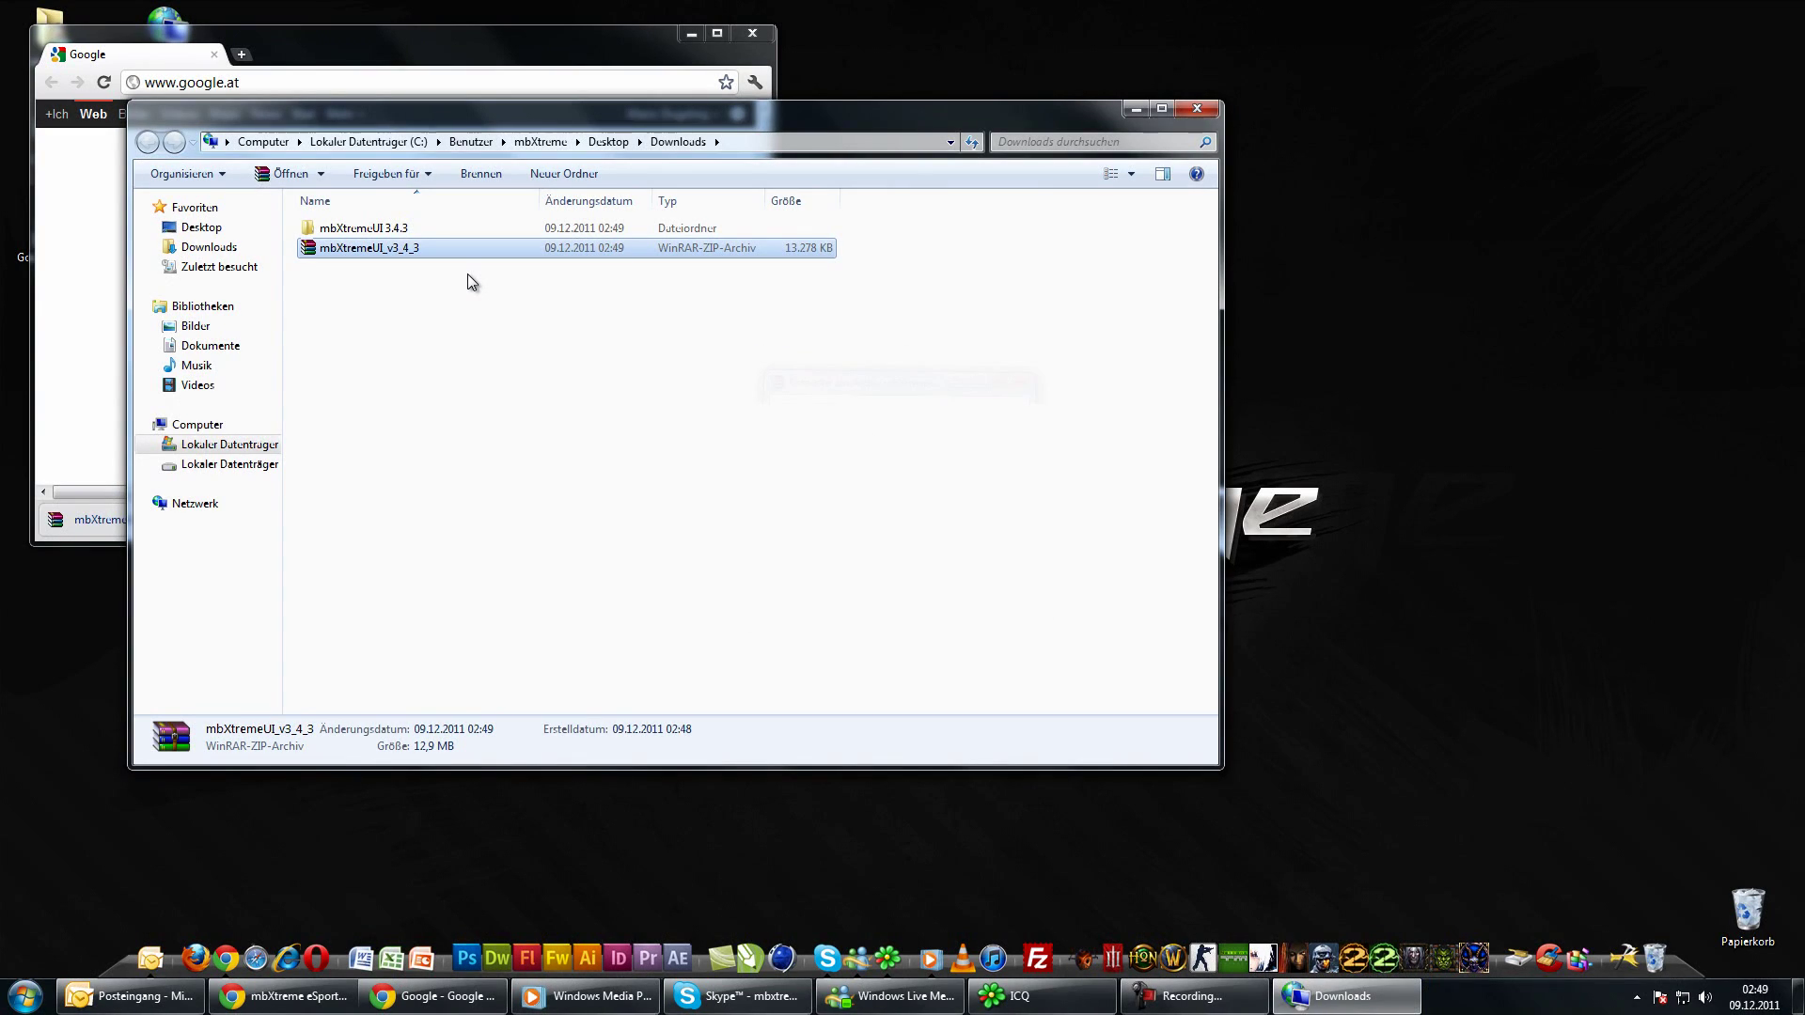
Copy the Fonts, Interface, Screenshots and WTF folders from the extracted mbXtremeUI 3.4.3 folder
double_click(425, 227)
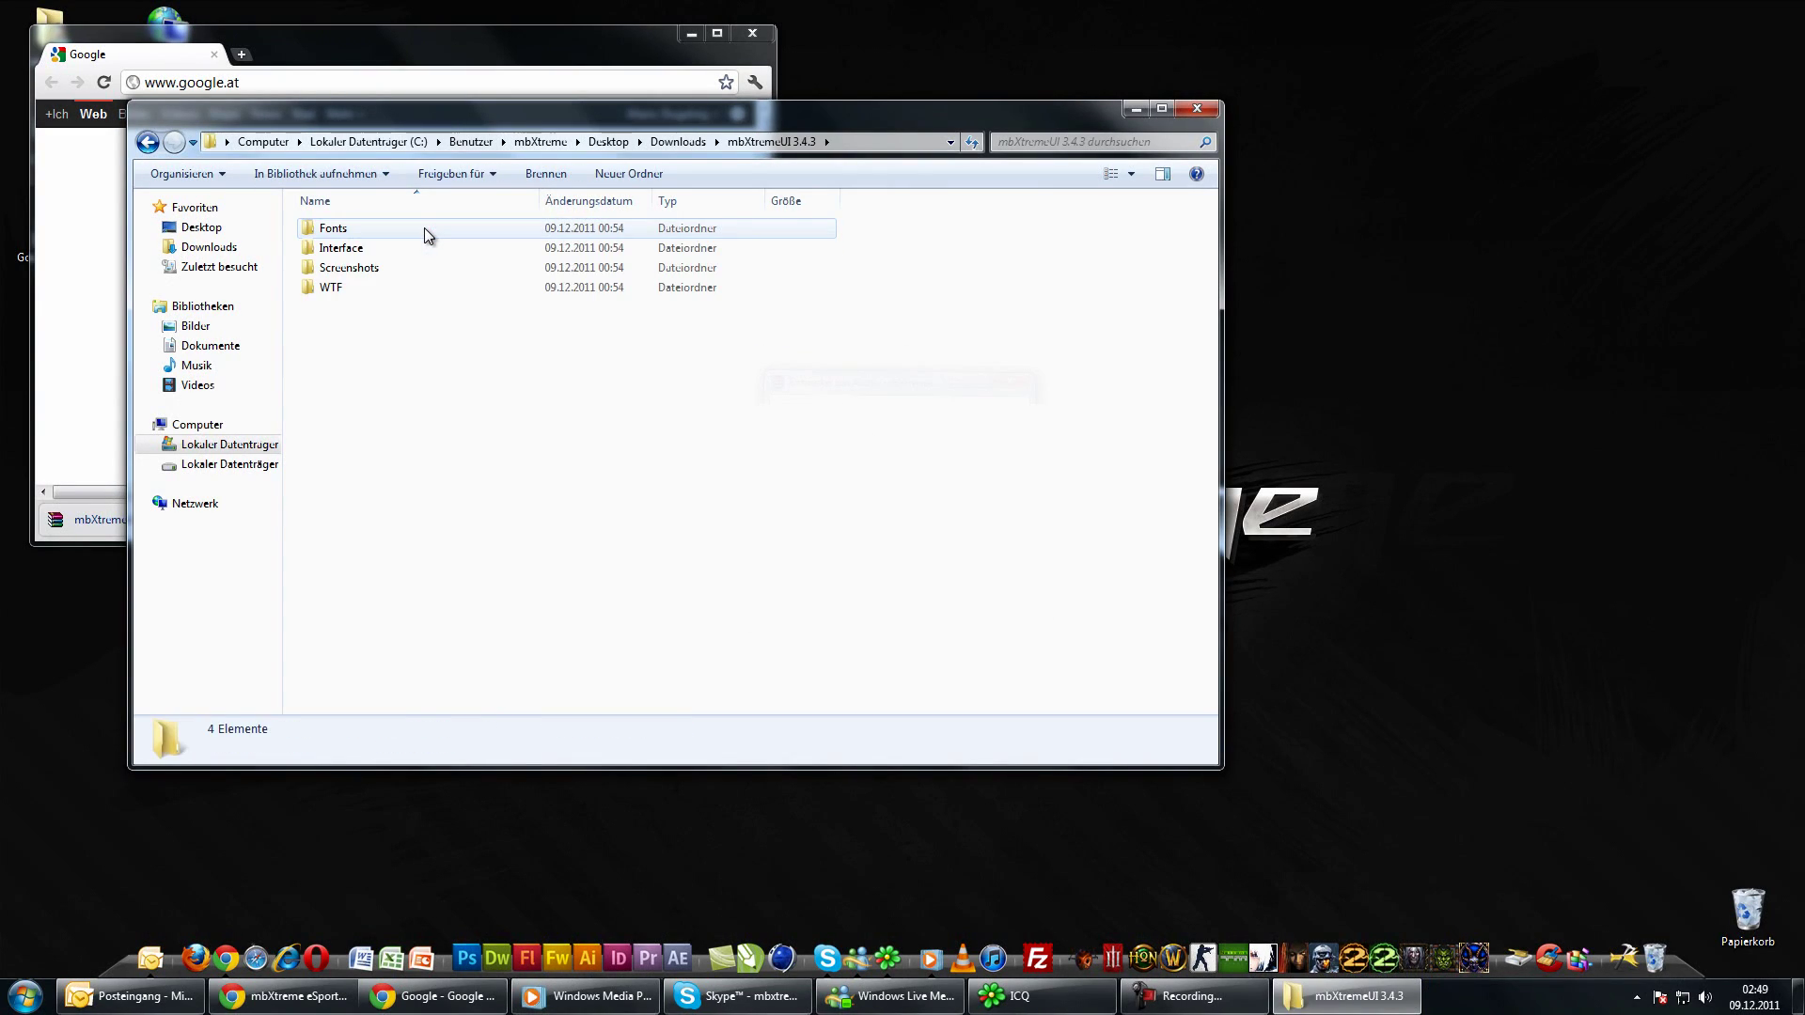
left_click_drag(423, 403, 392, 218)
right_click(396, 237)
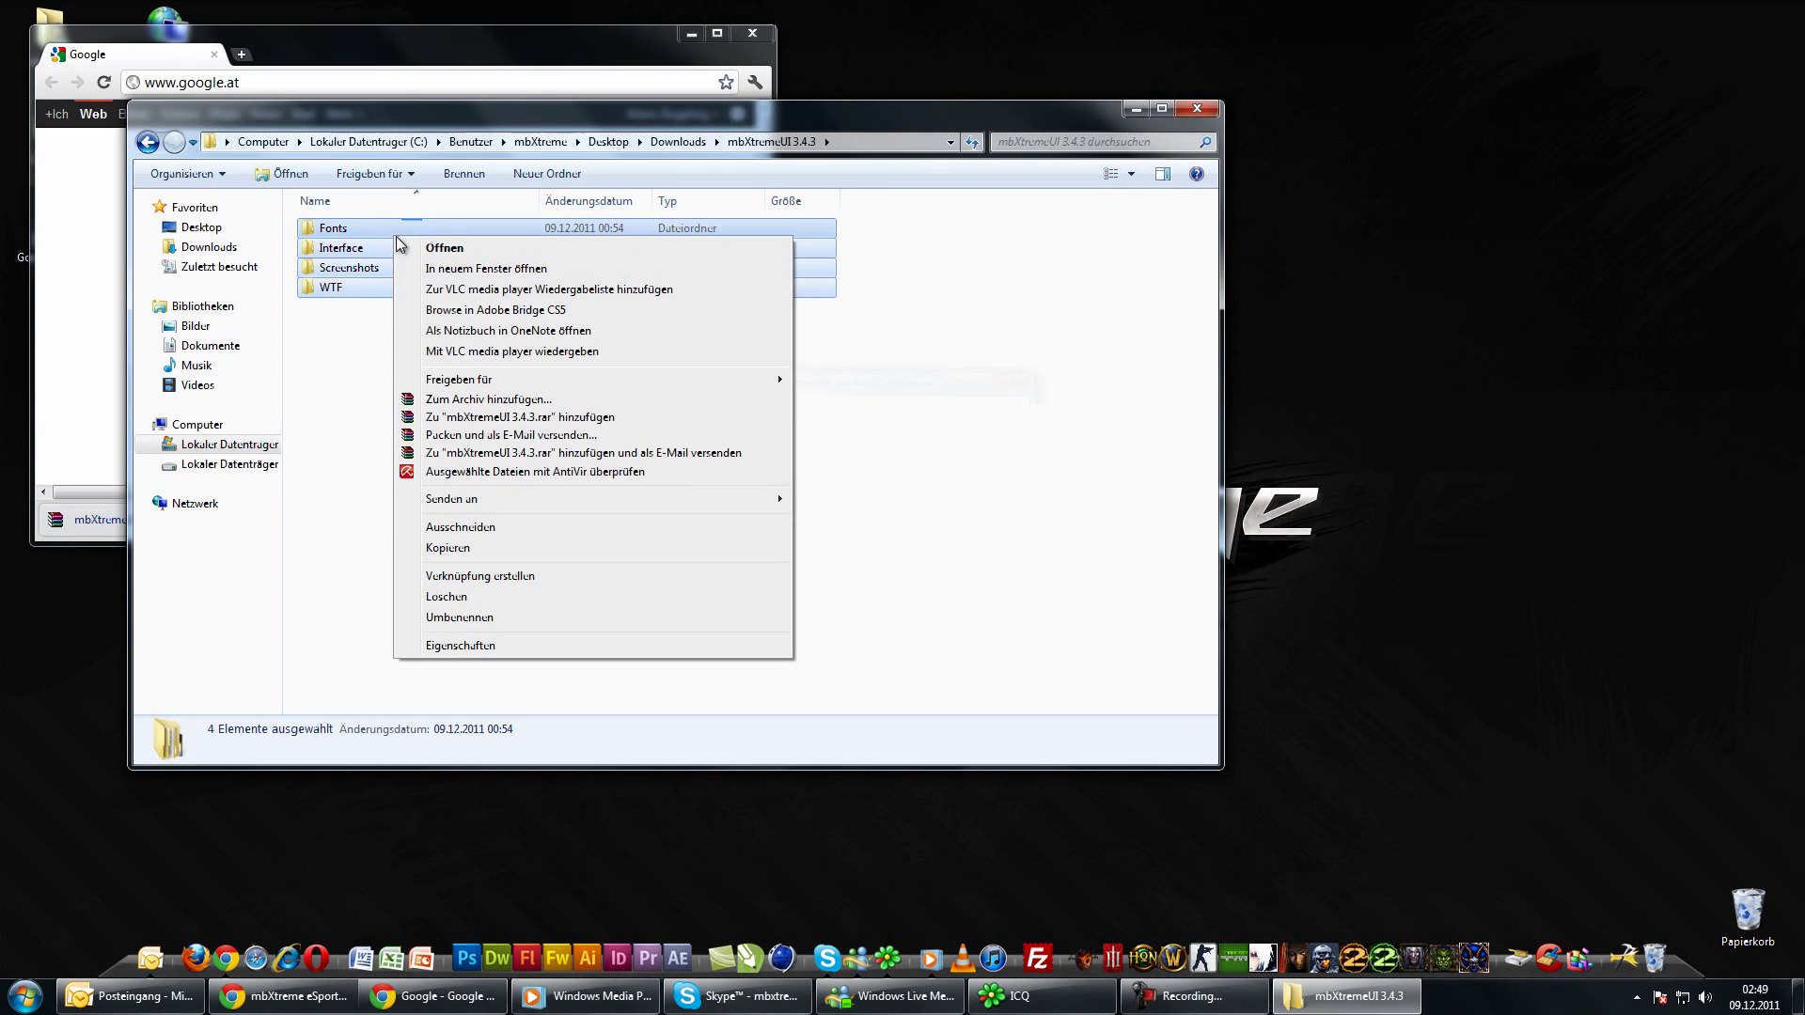
left_click(447, 548)
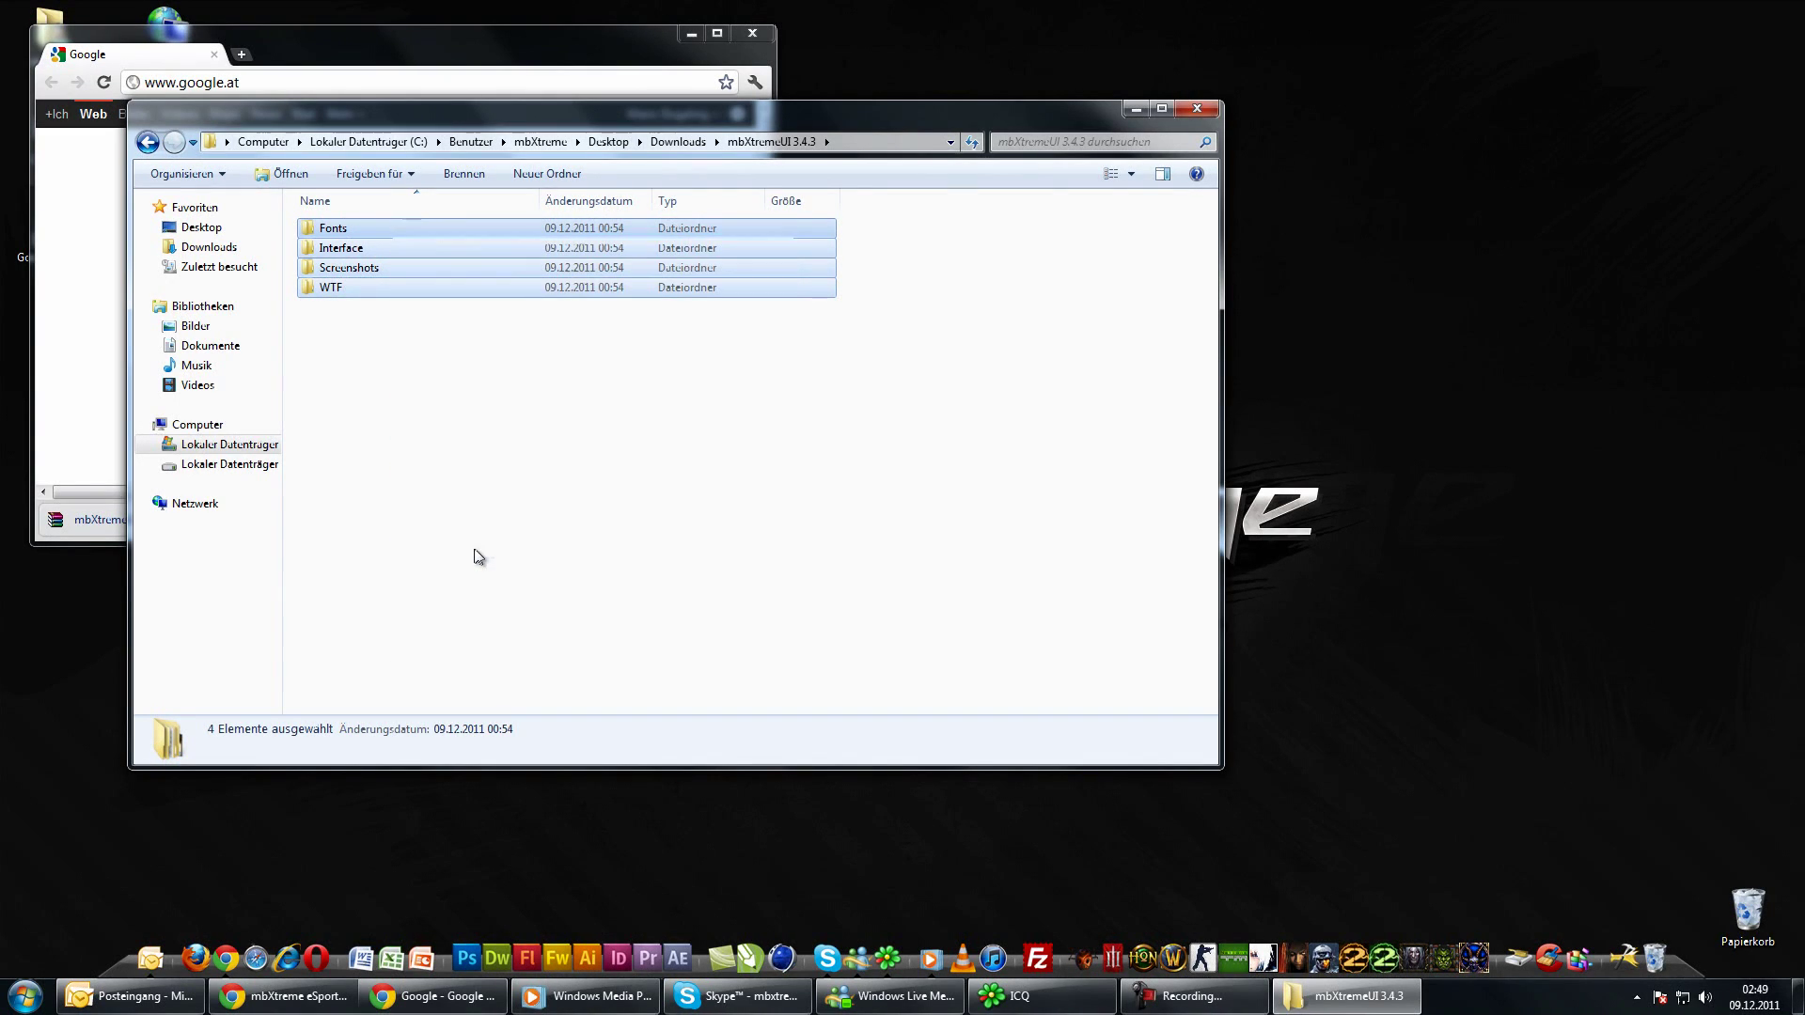
Paste the copied folders into the World of Warcraft folder on drive D:, merging them with the existing ones
left_click(21, 998)
left_click(294, 756)
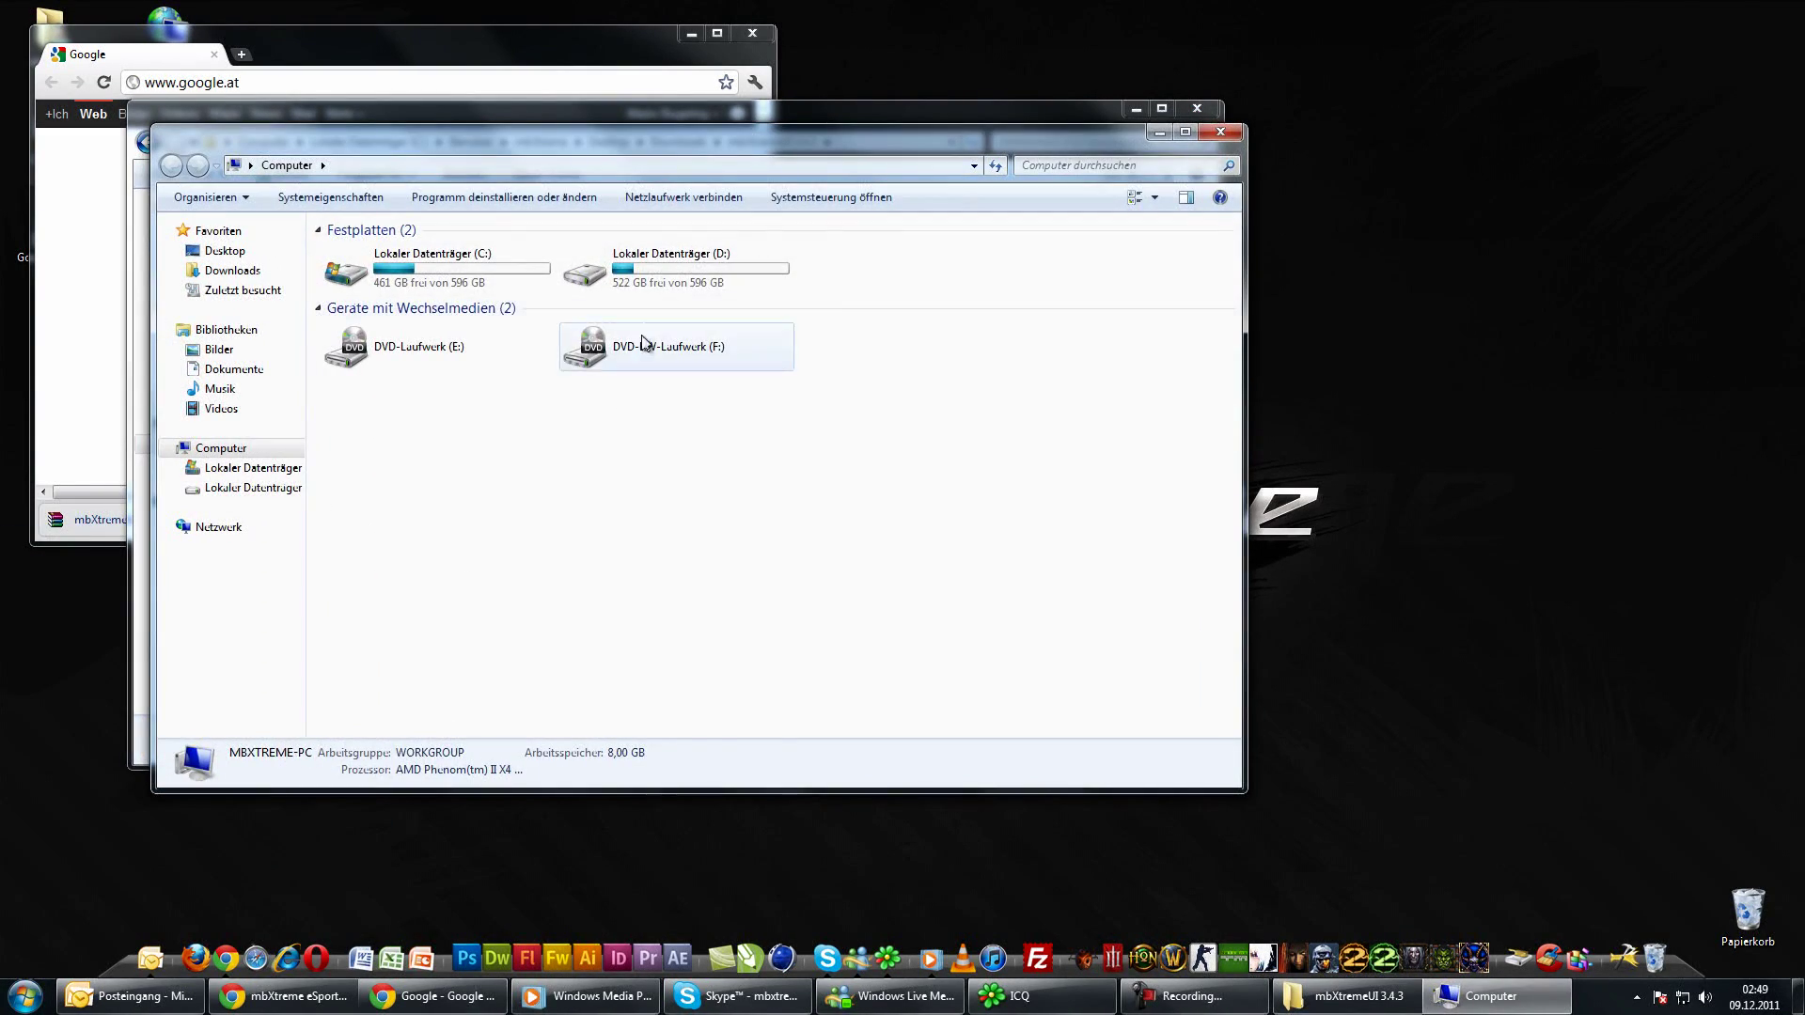
double_click(651, 256)
double_click(440, 452)
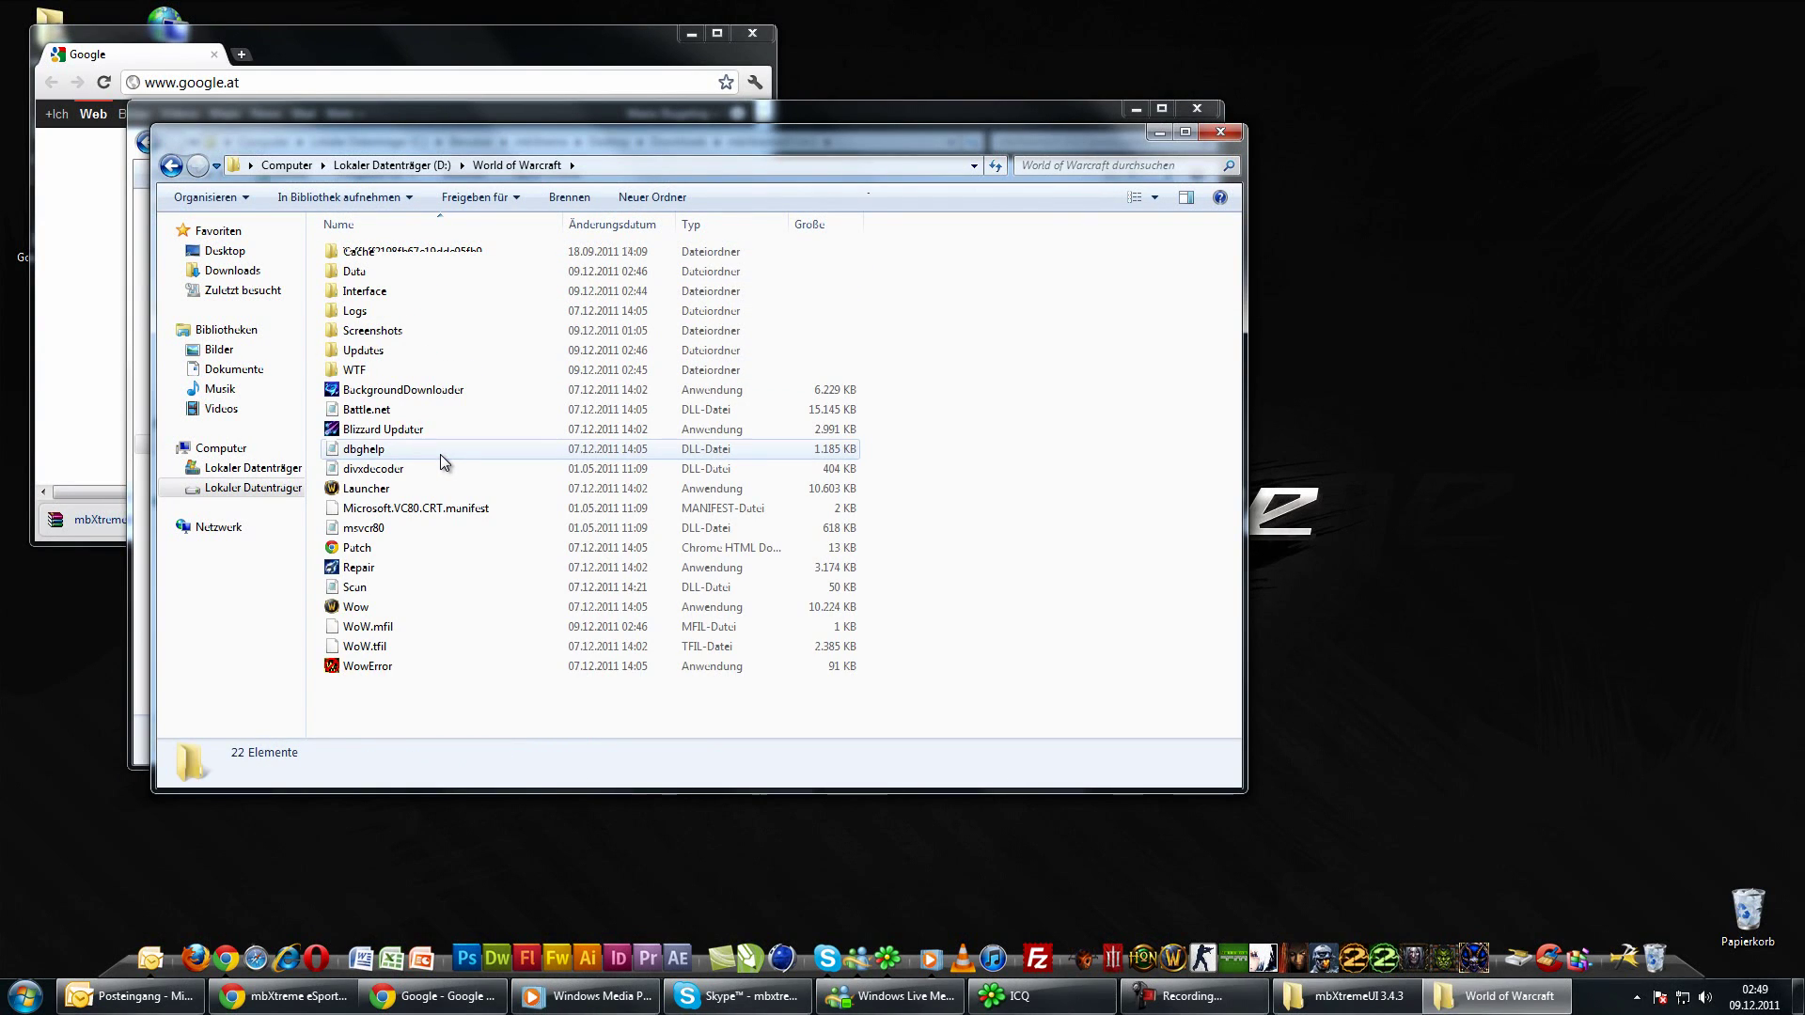
right_click(1019, 443)
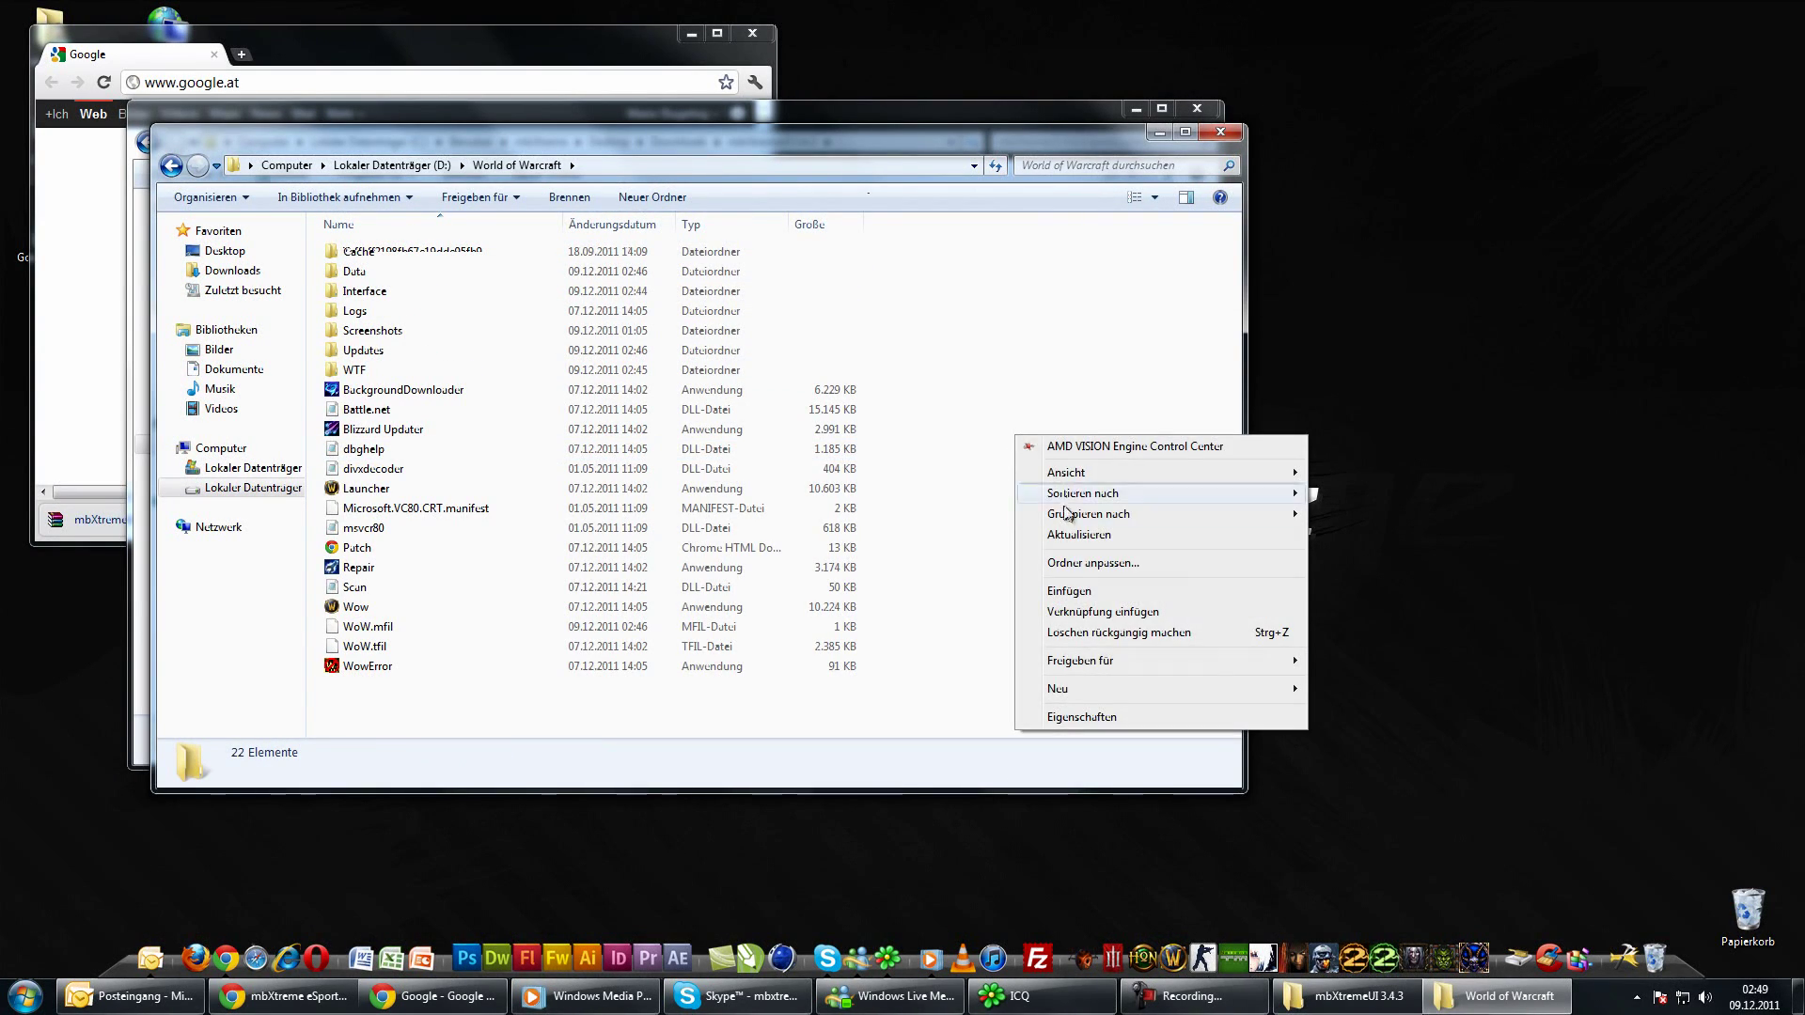
left_click(1069, 591)
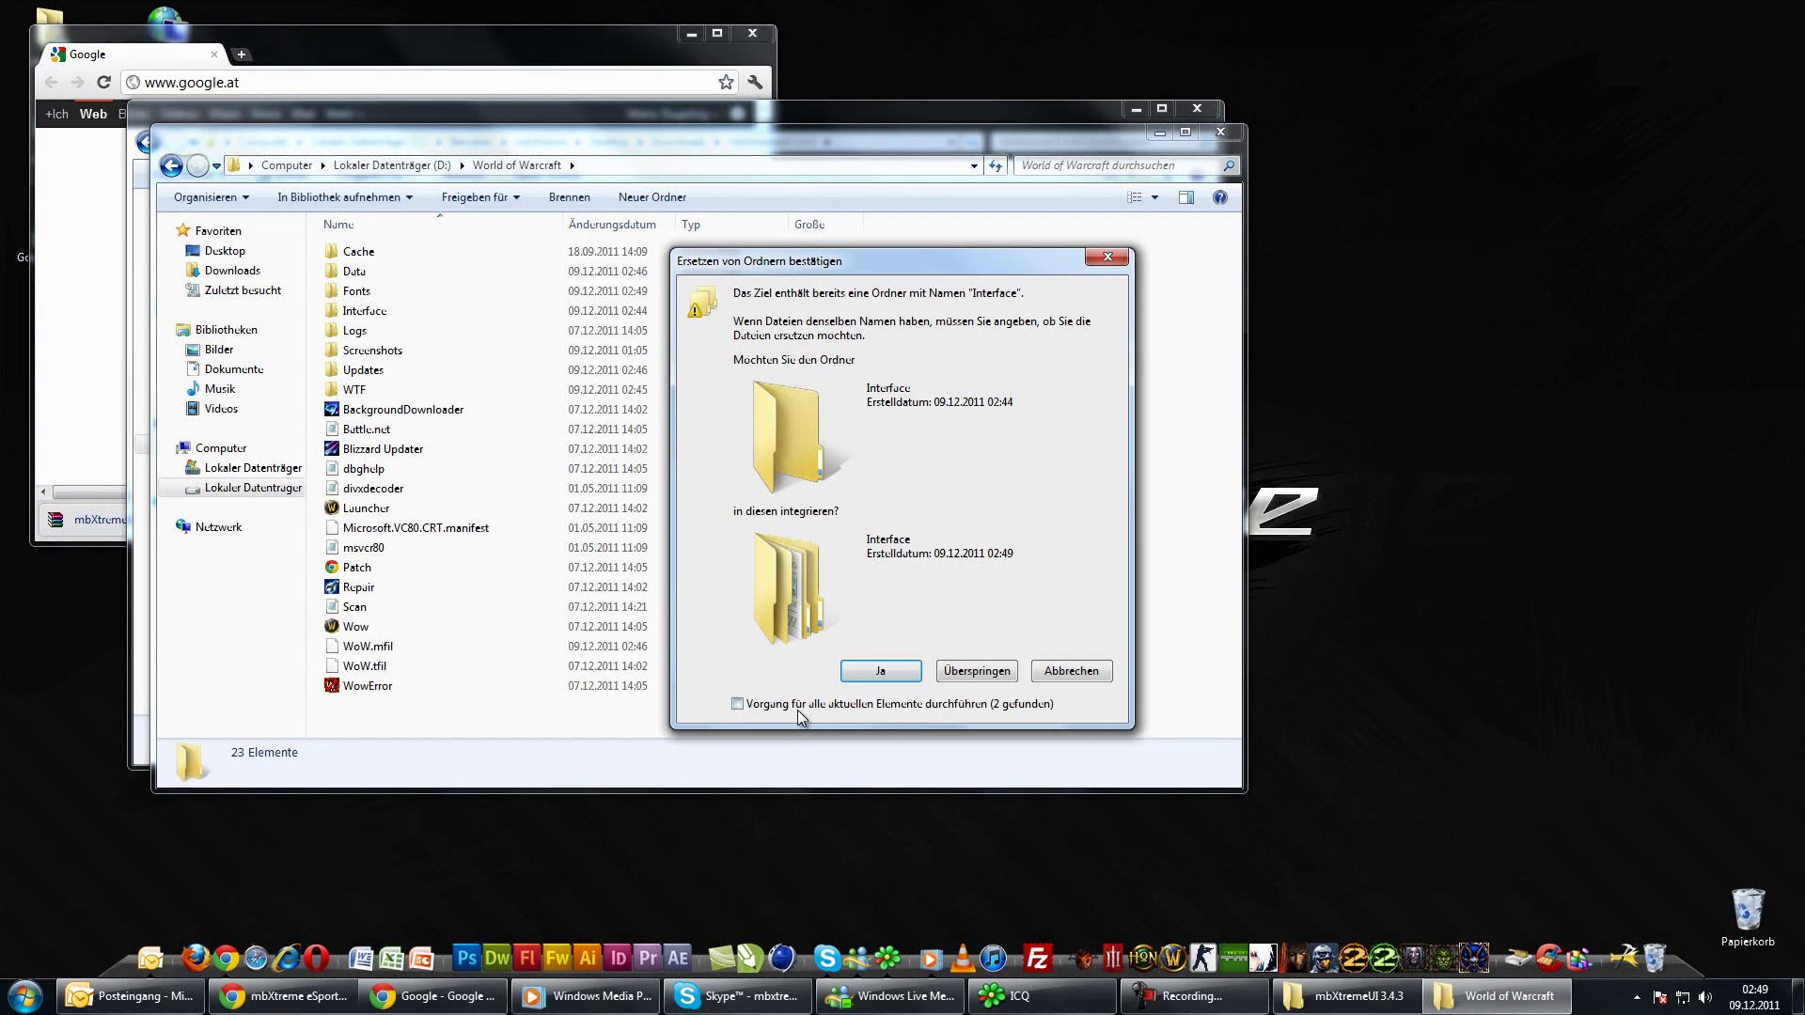
left_click(866, 673)
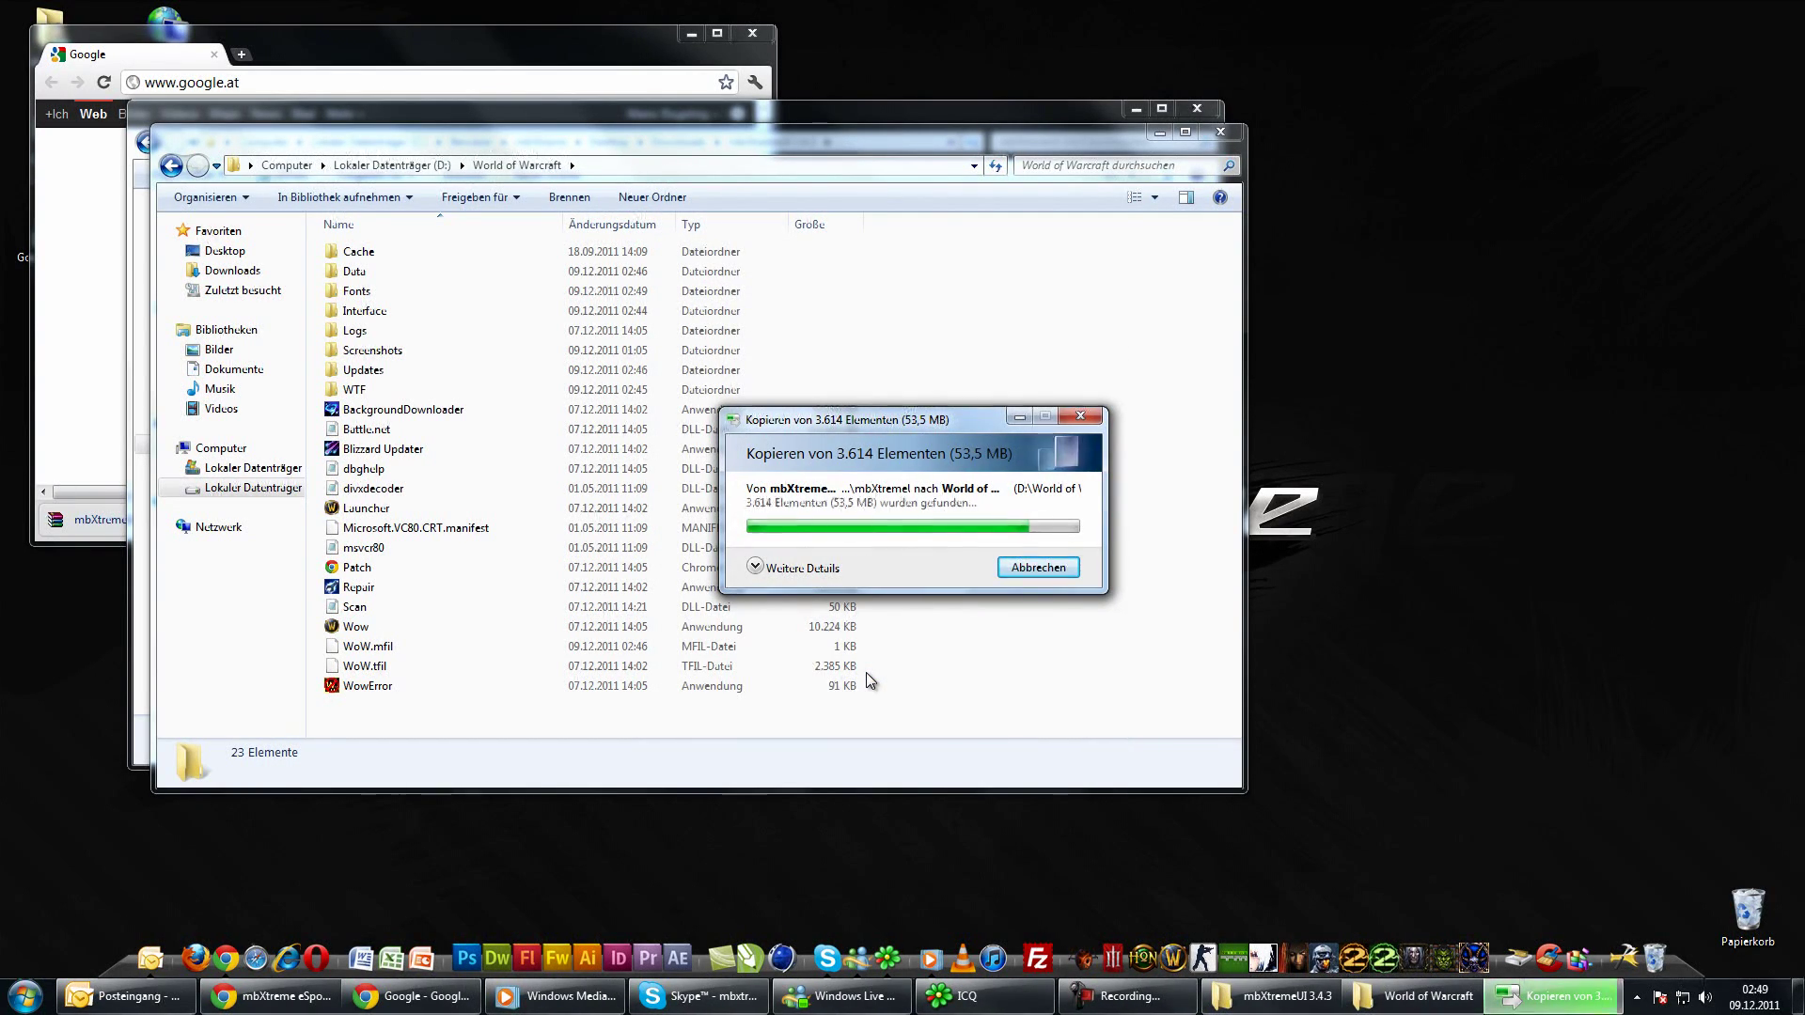
Confirm merging the copied folders into the World of Warcraft folder and open the Account folder inside WTF
left_click(843, 702)
left_click(883, 396)
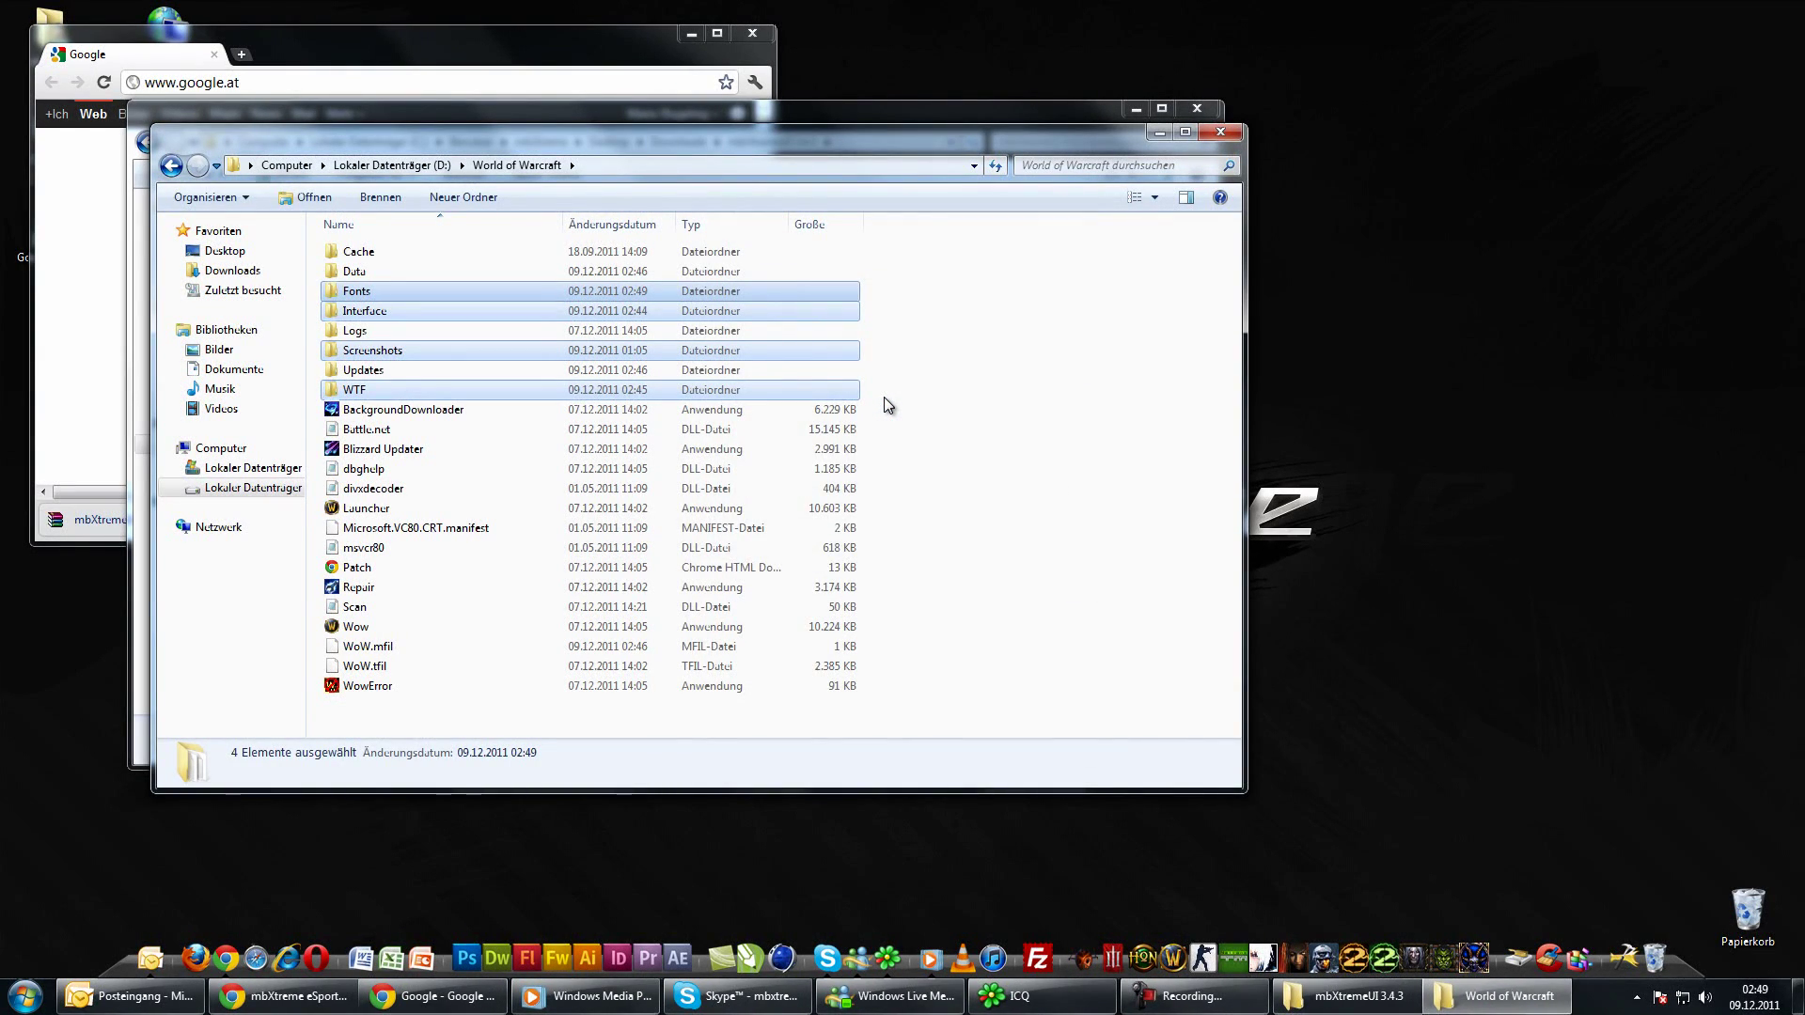
left_click(884, 397)
double_click(353, 393)
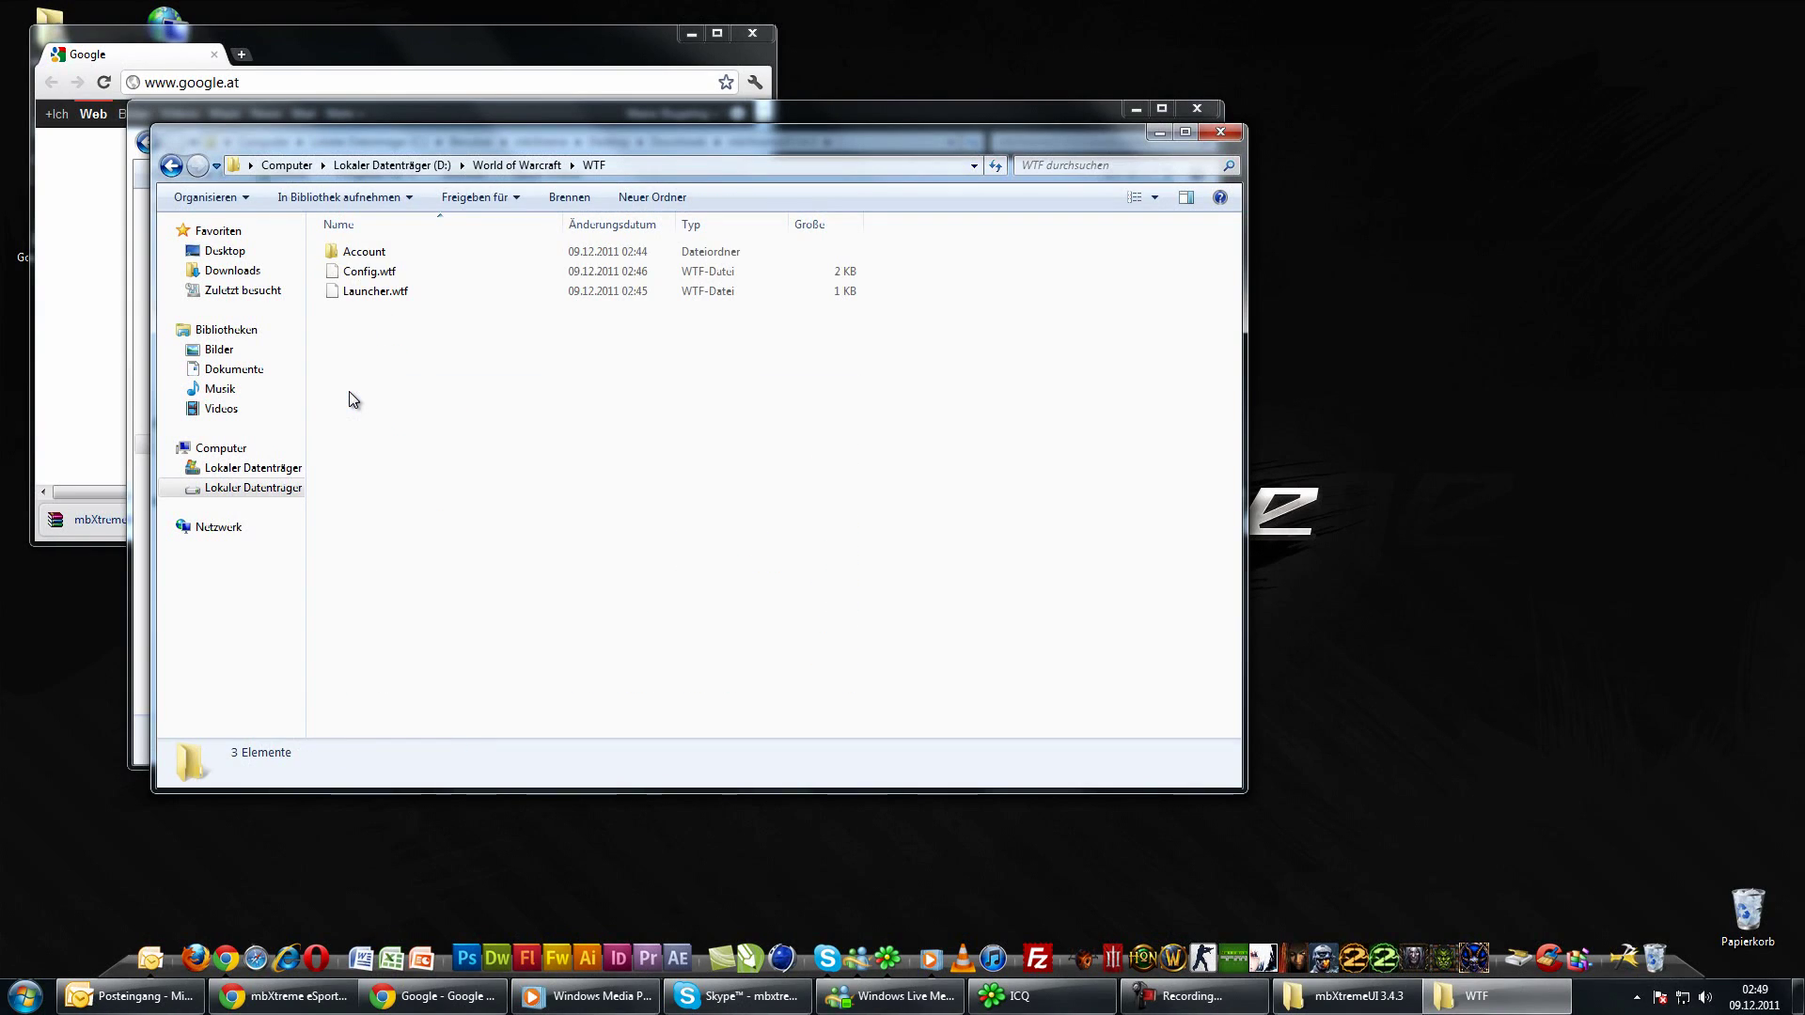
double_click(366, 252)
Look inside the existing MBXTREME account folder and its Executus folder for the server and character folder names, and return to Account
left_click(374, 274)
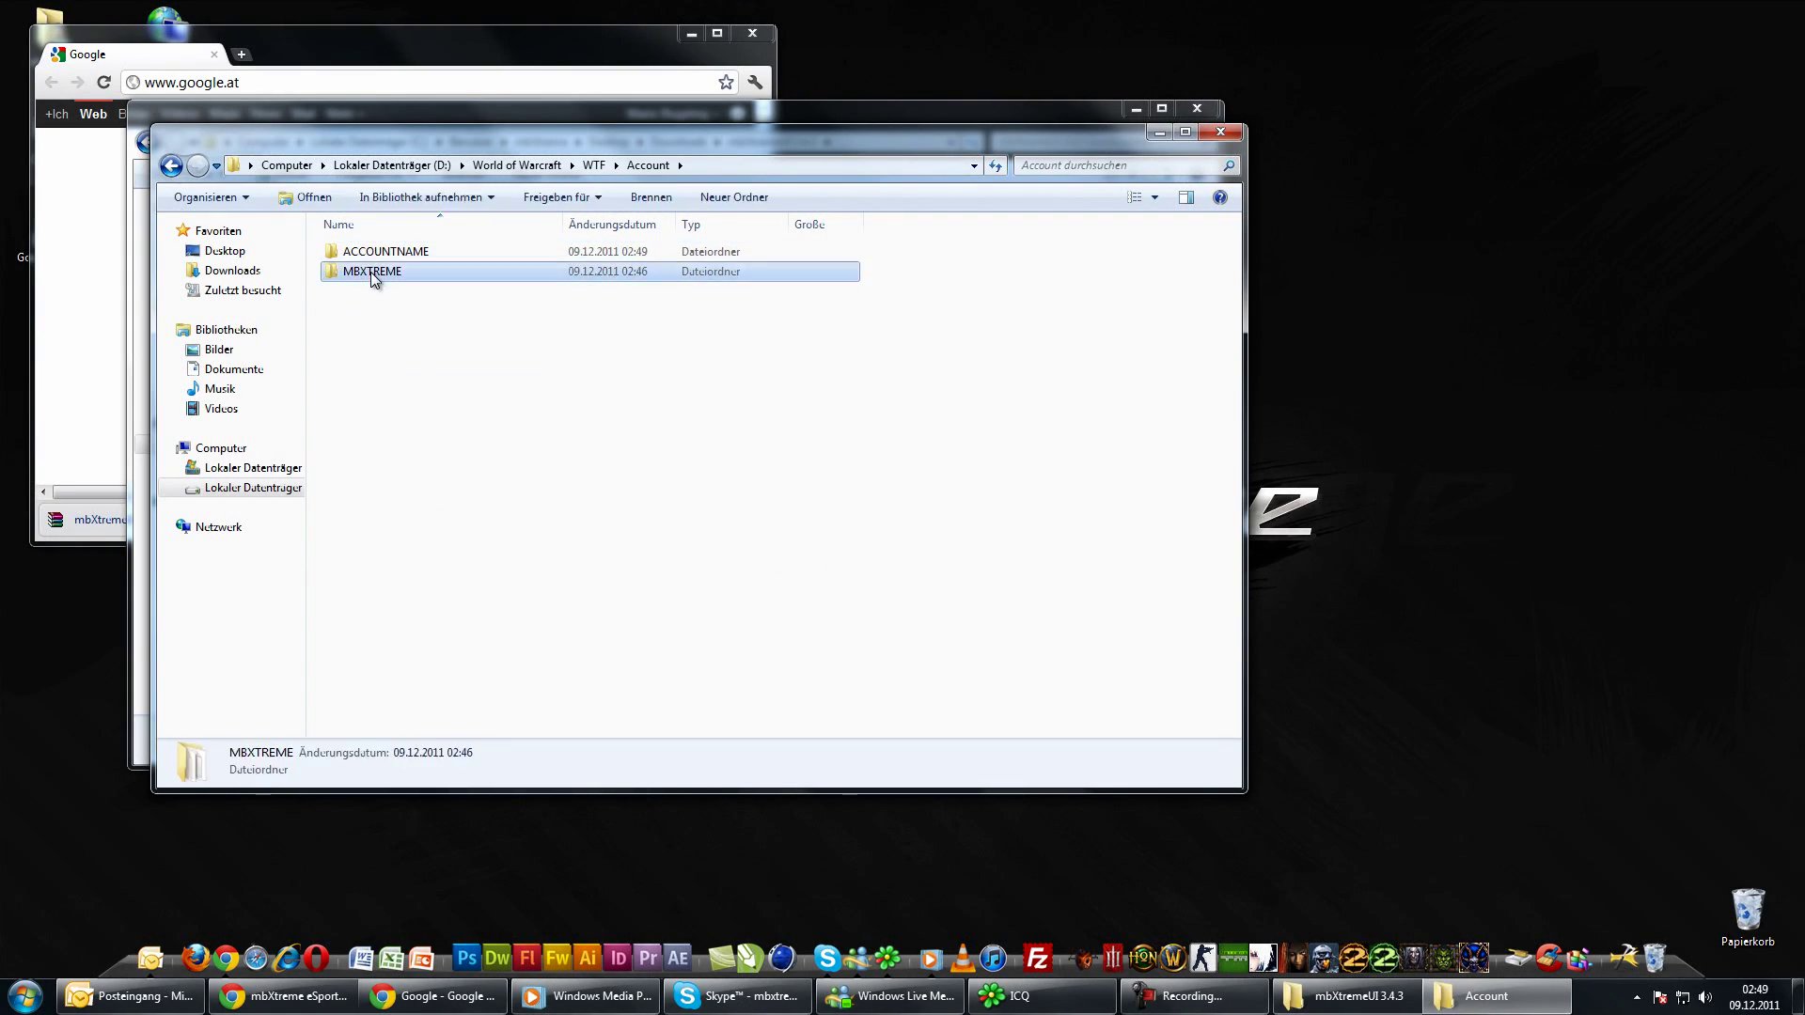
left_click(380, 261)
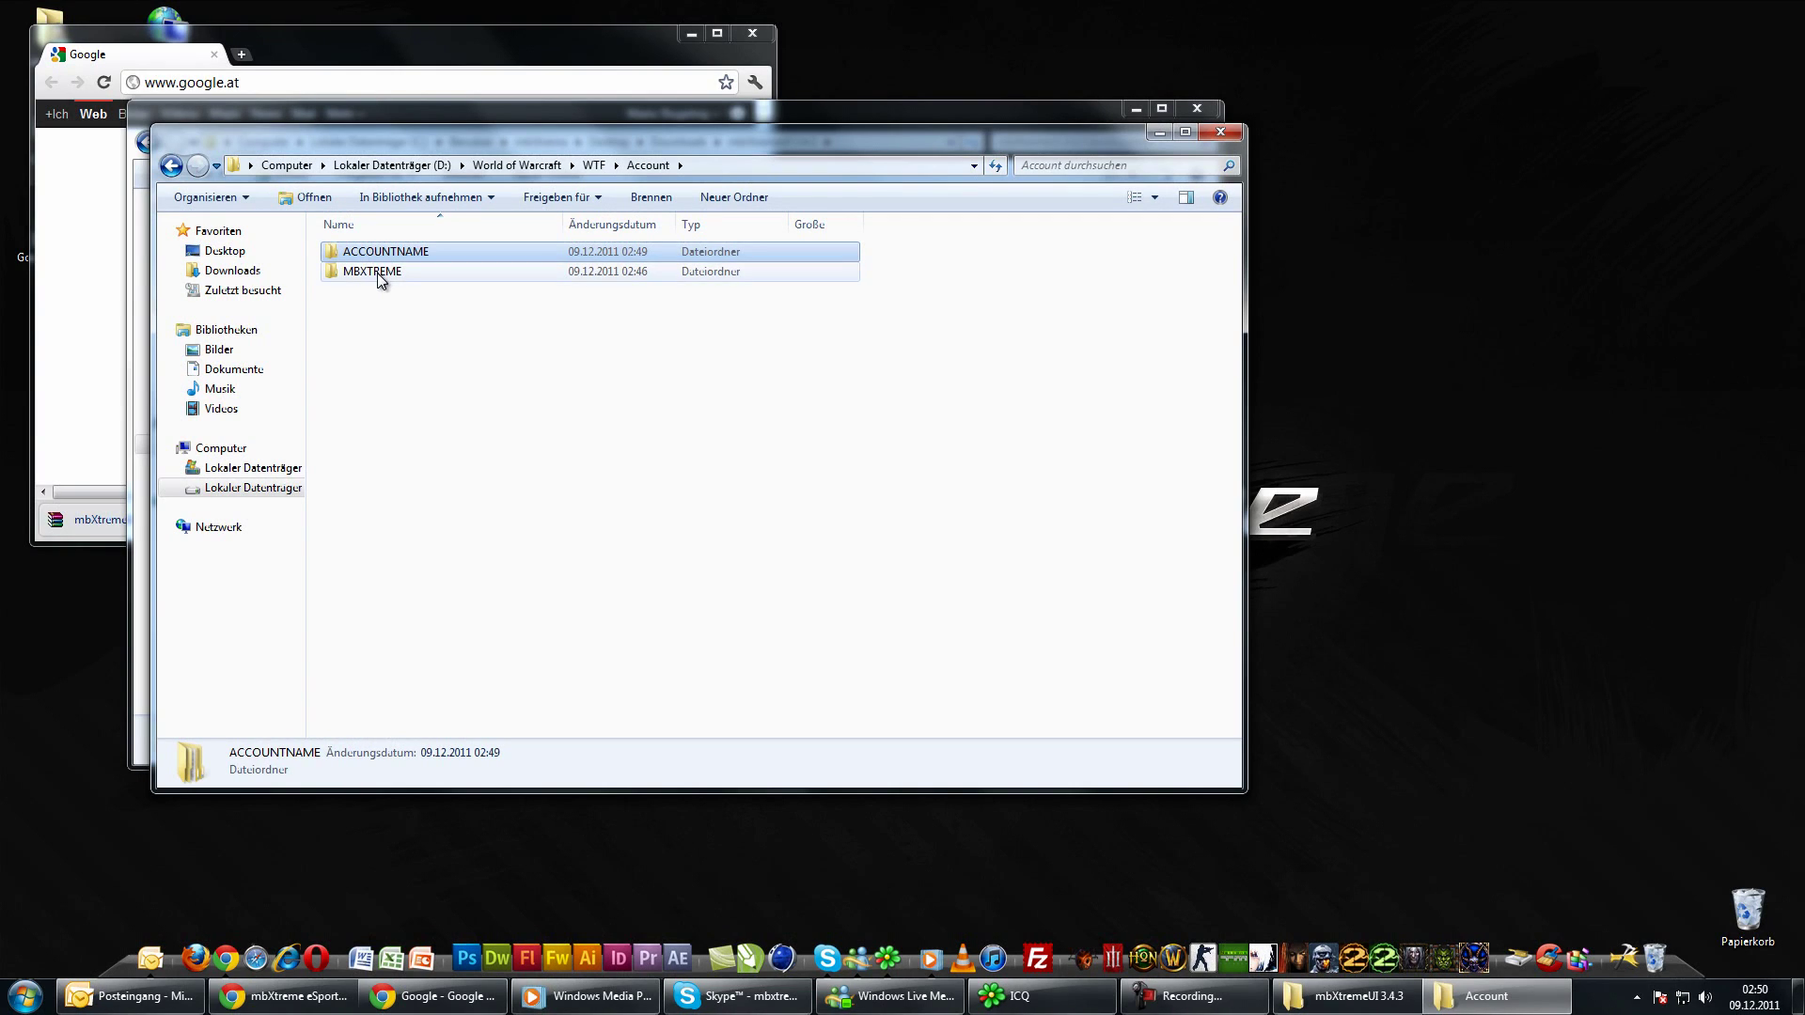
double_click(378, 274)
left_click(381, 255)
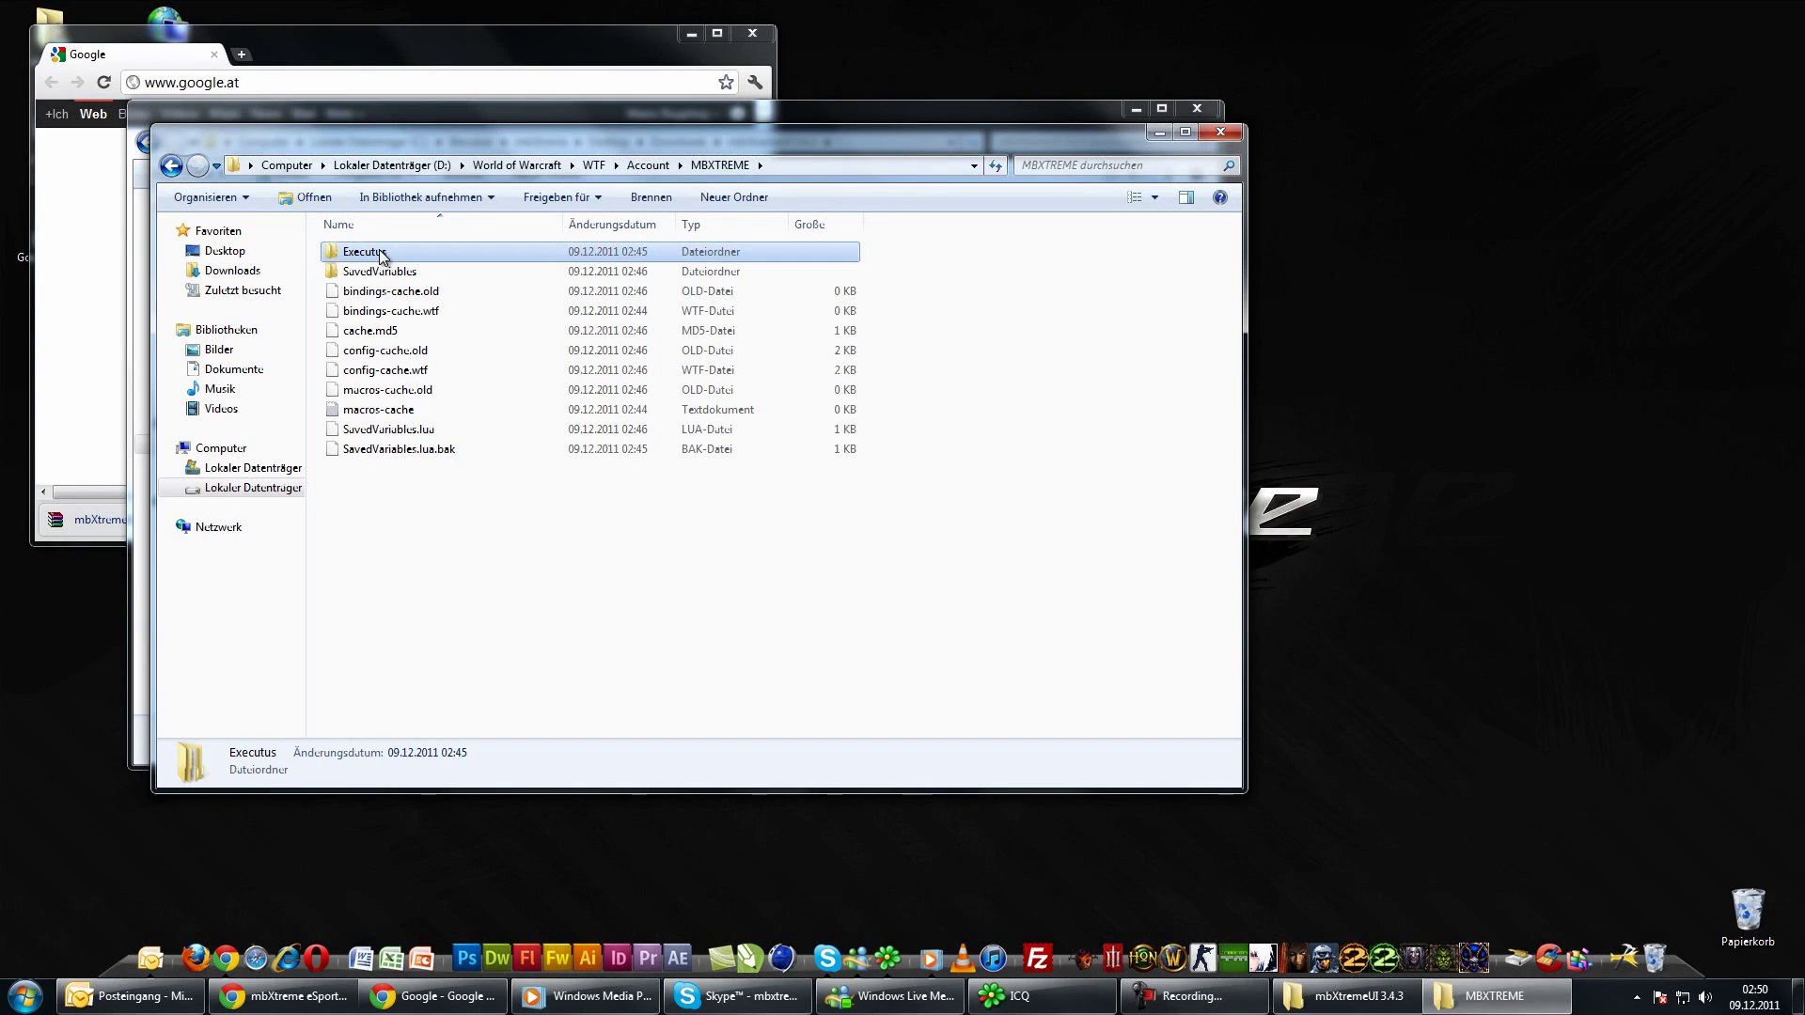
double_click(381, 256)
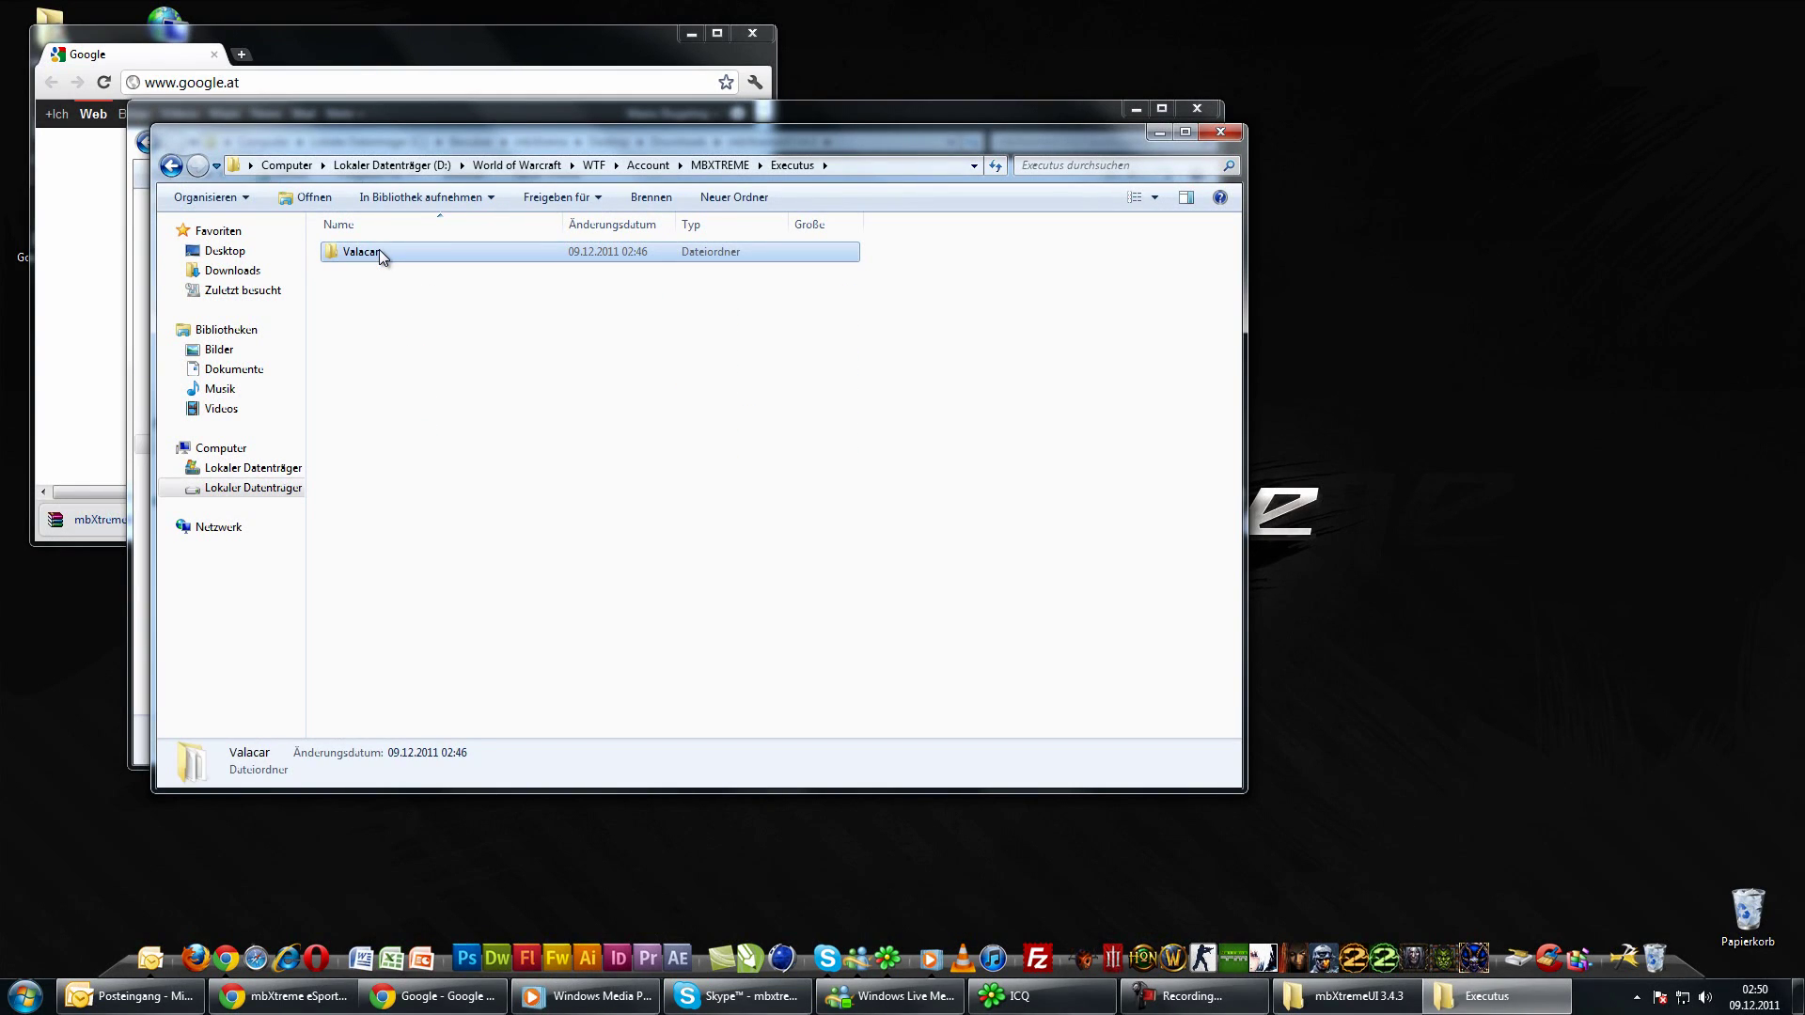
key("BackSpace")
key("BackSpace")
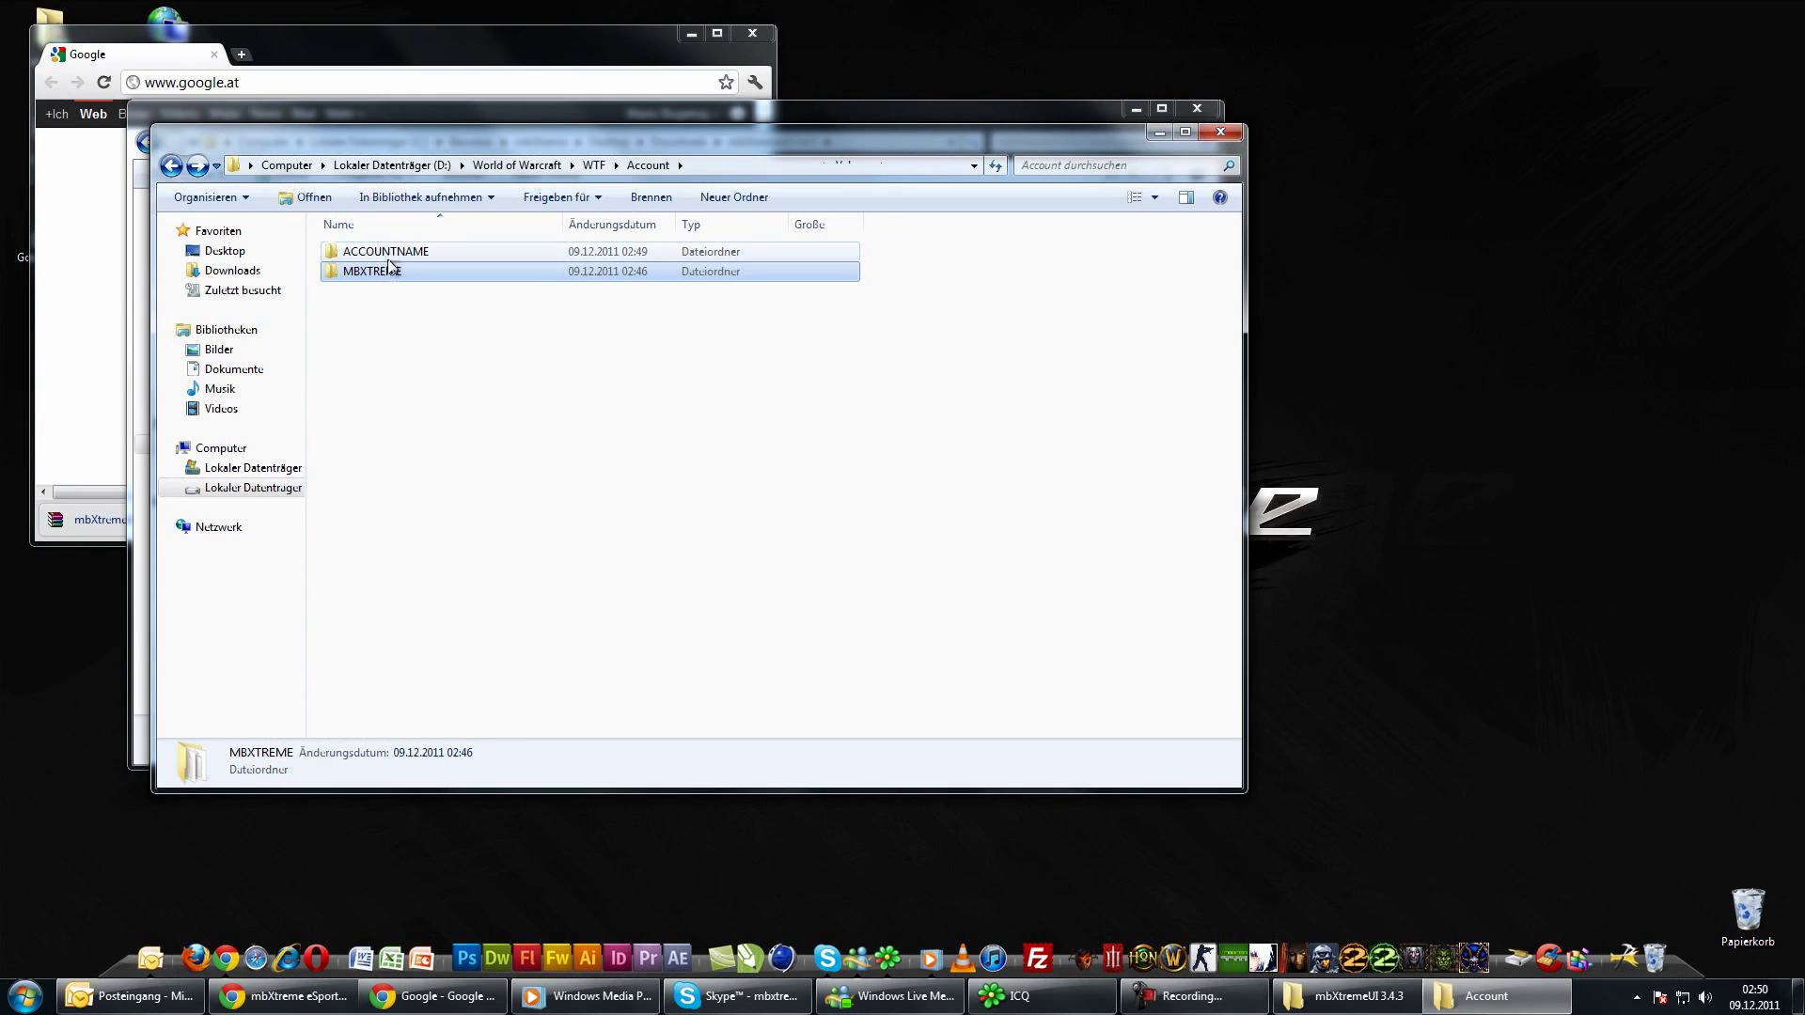
Rename the MBXTREME account folder to MBXTREME_OLD and the ACCOUNTNAME folder to MBXTREME
left_click(389, 275)
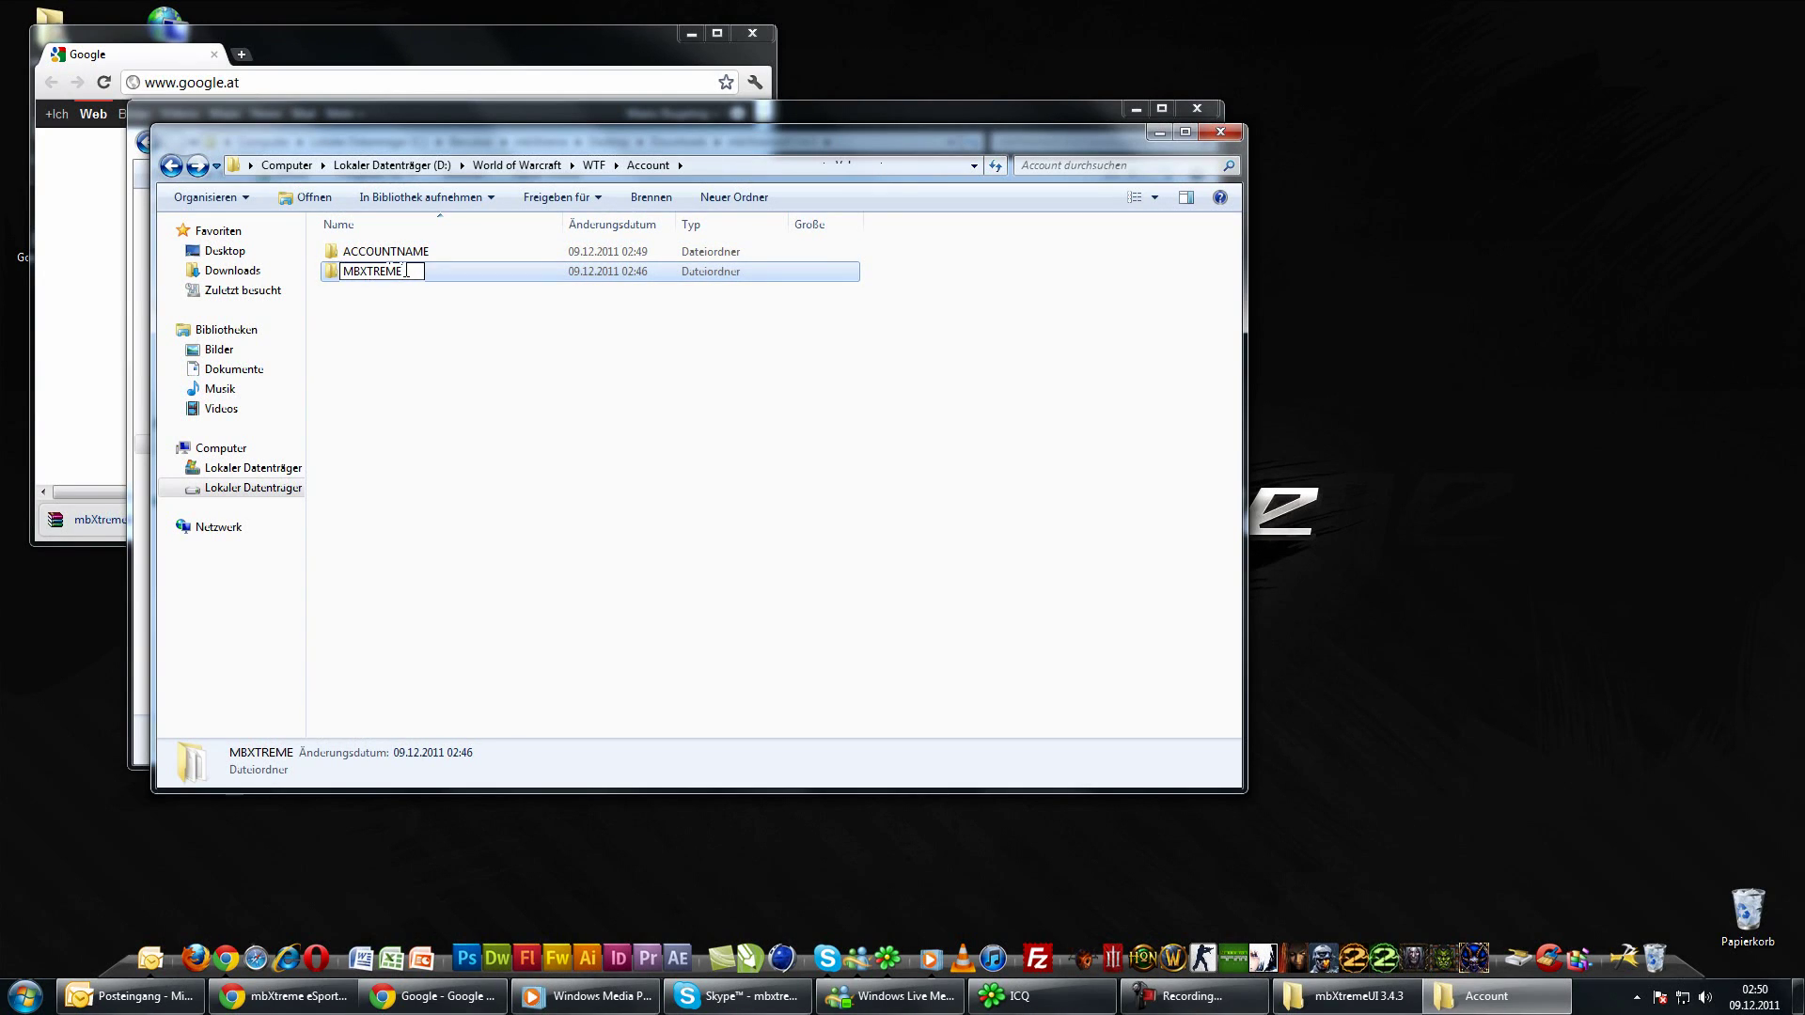
key("Return")
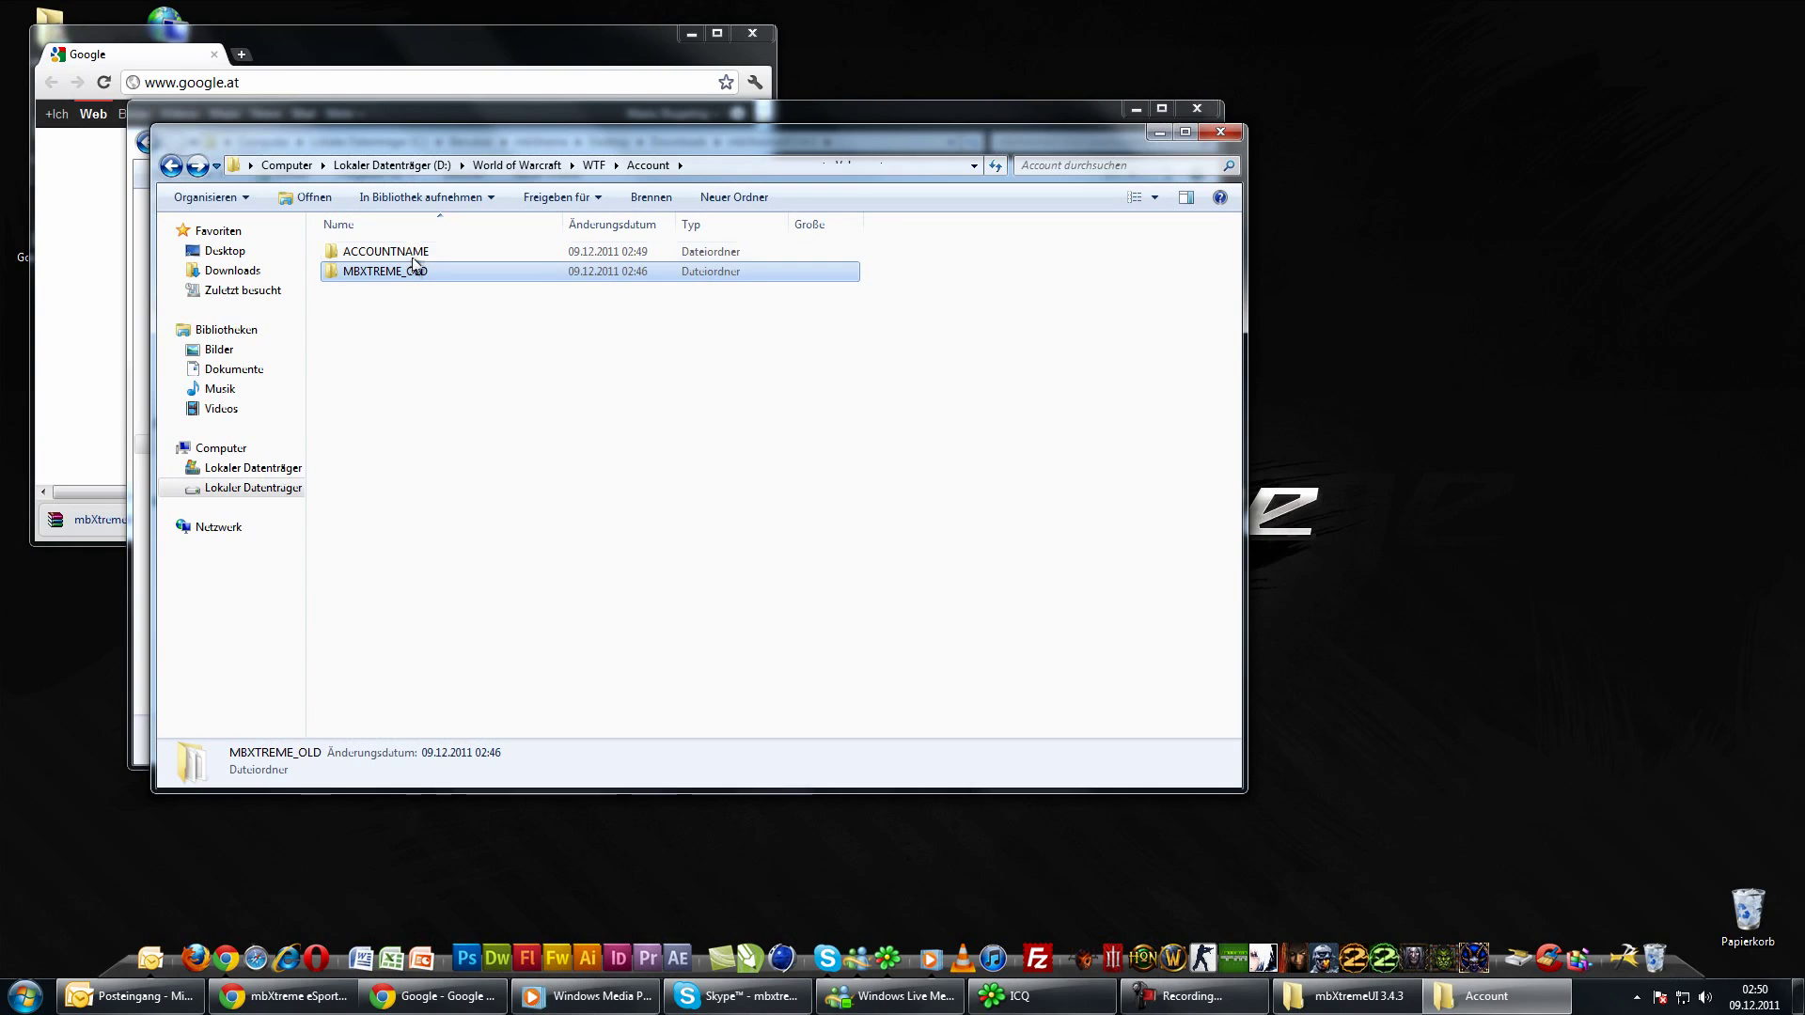
right_click(415, 258)
left_click(510, 695)
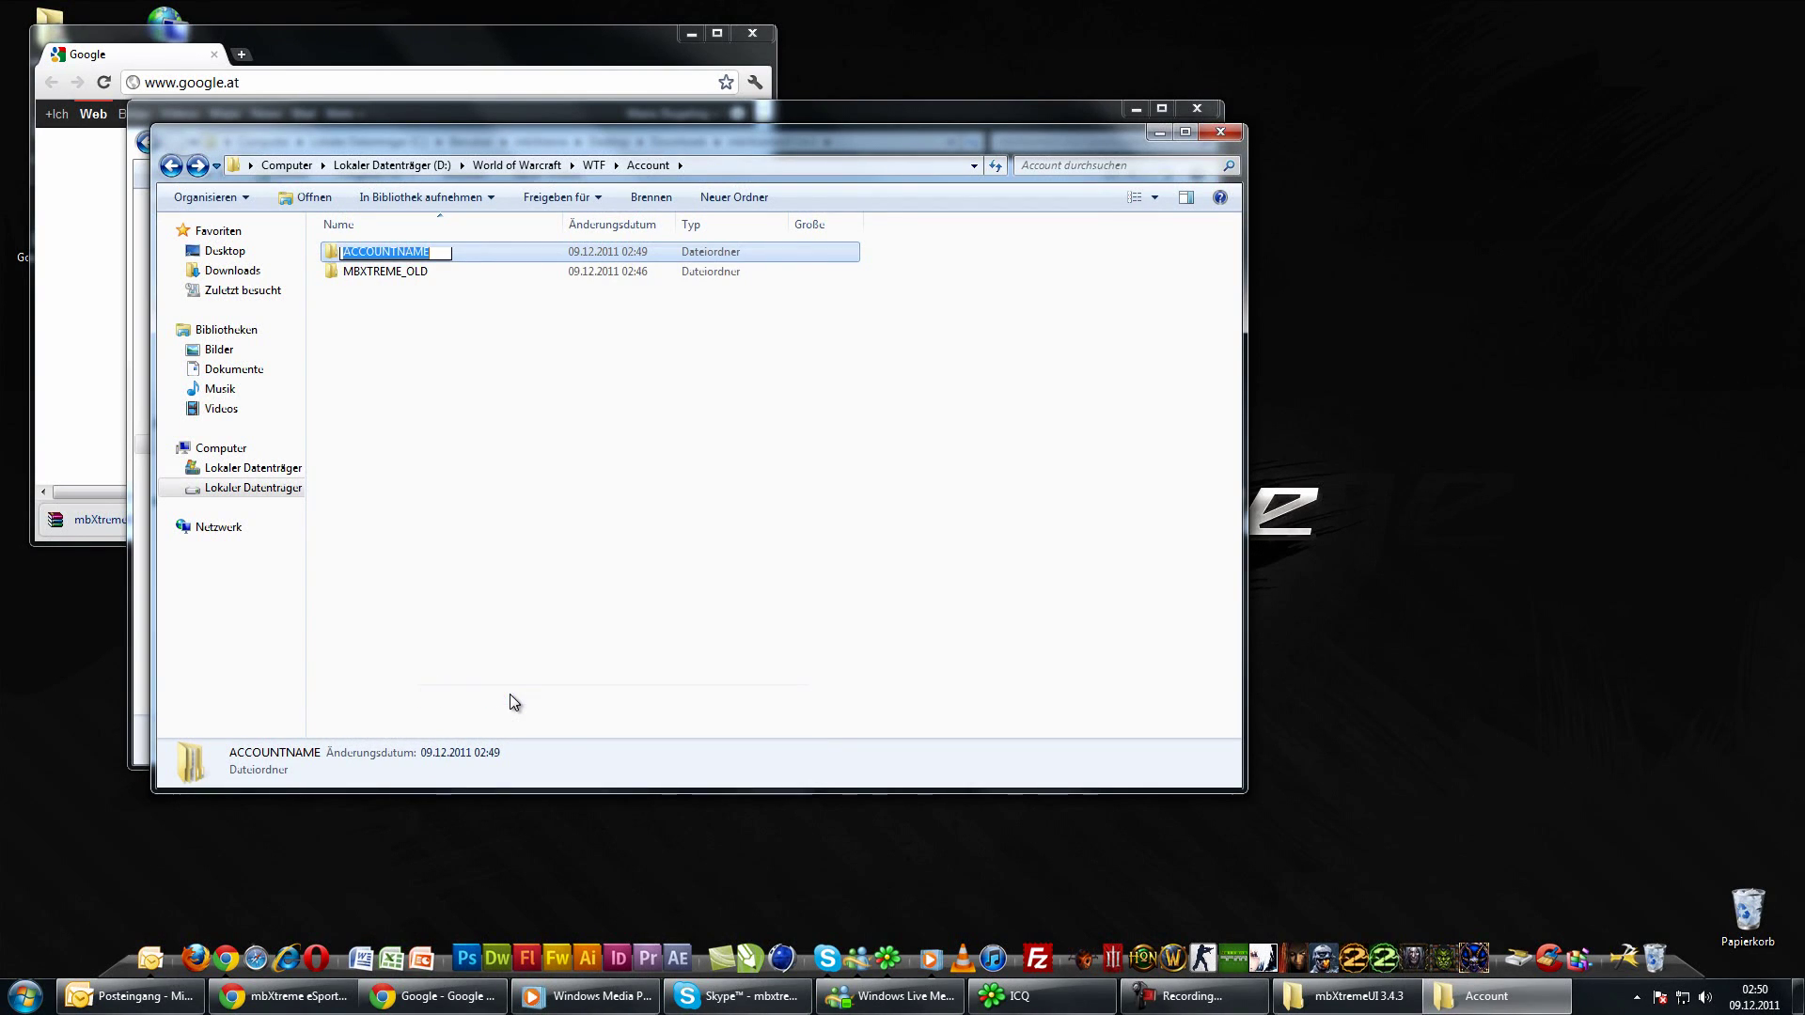
type("MBX")
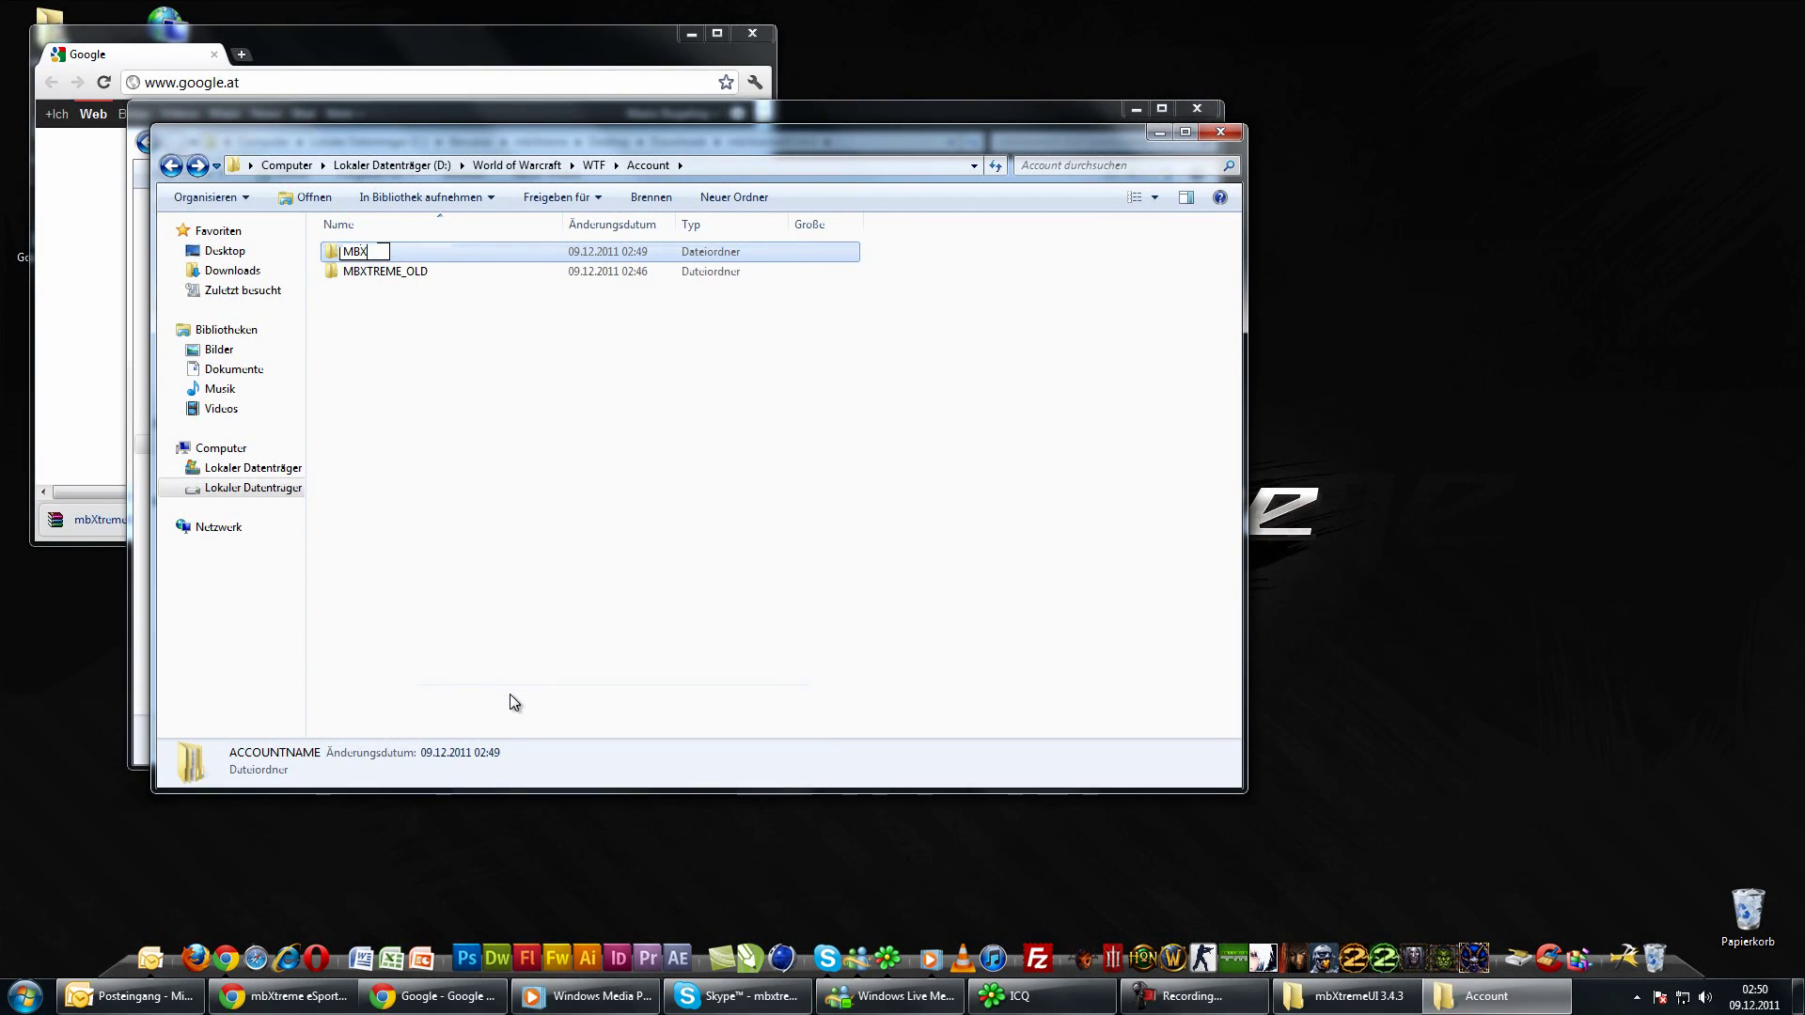
type("TREME")
key("Return")
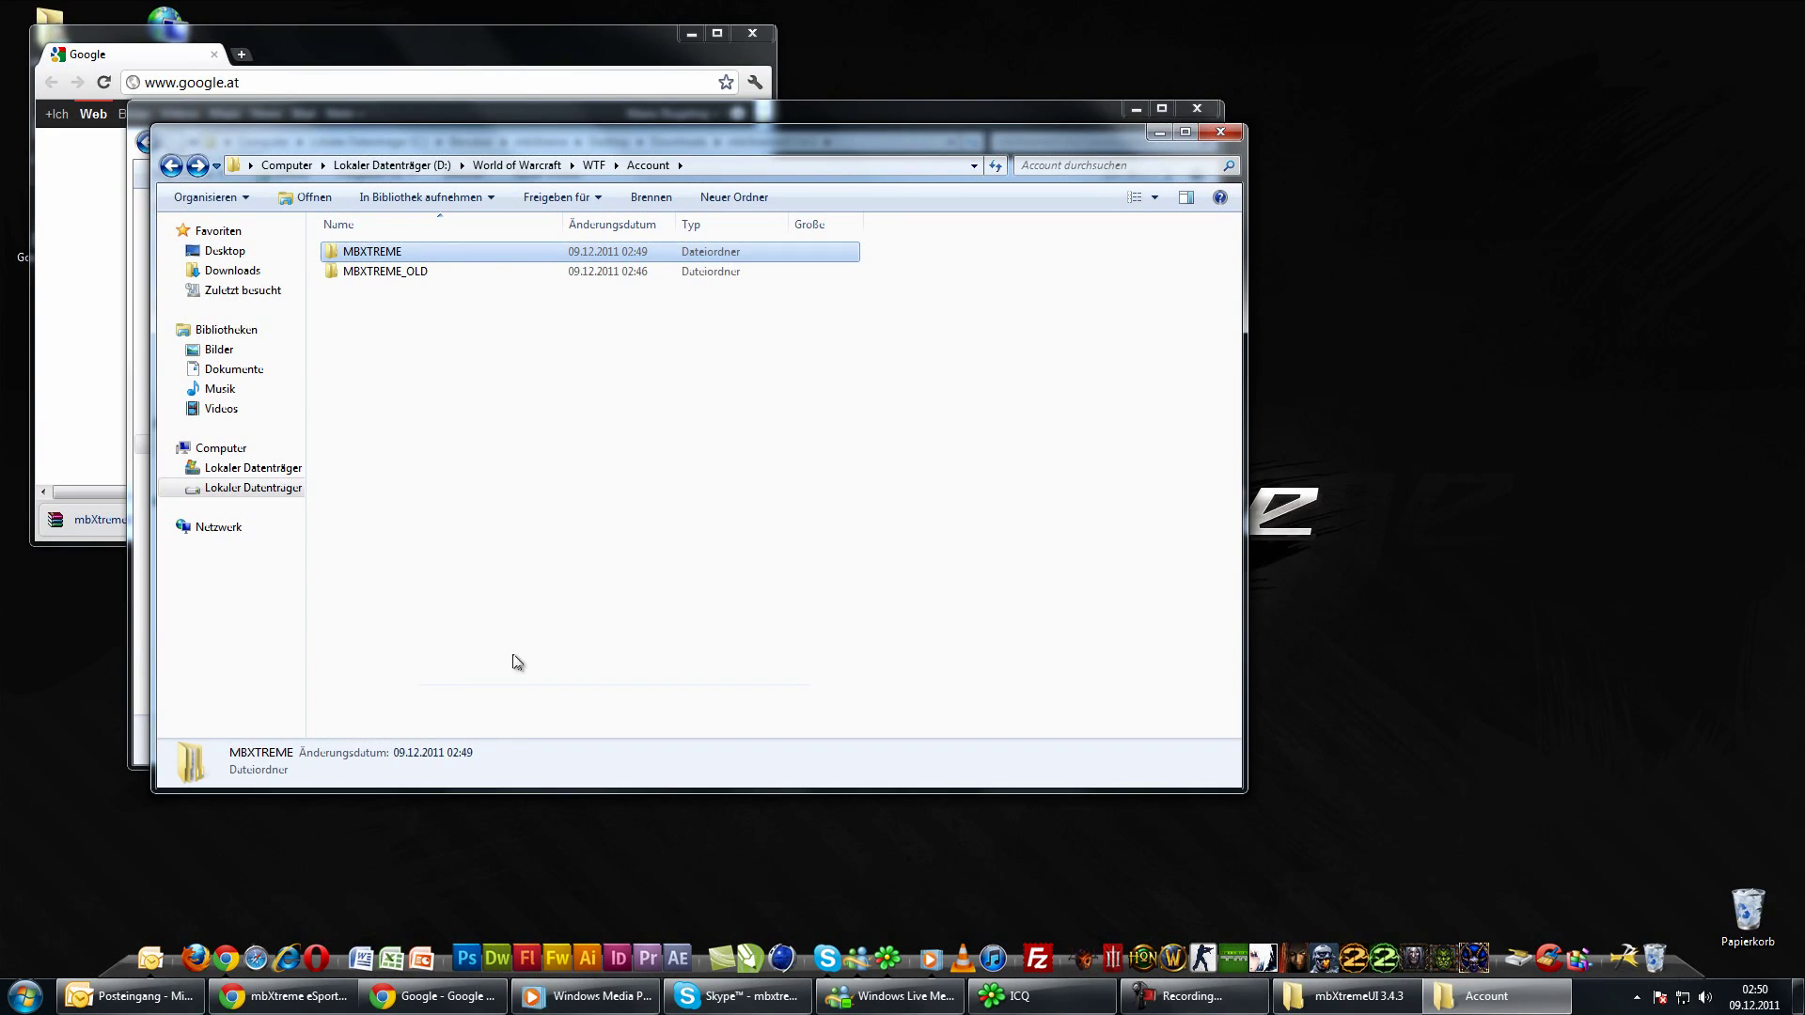
Rename the SERVERNAME folder inside the new MBXTREME folder to Executus
double_click(431, 251)
left_click(398, 272)
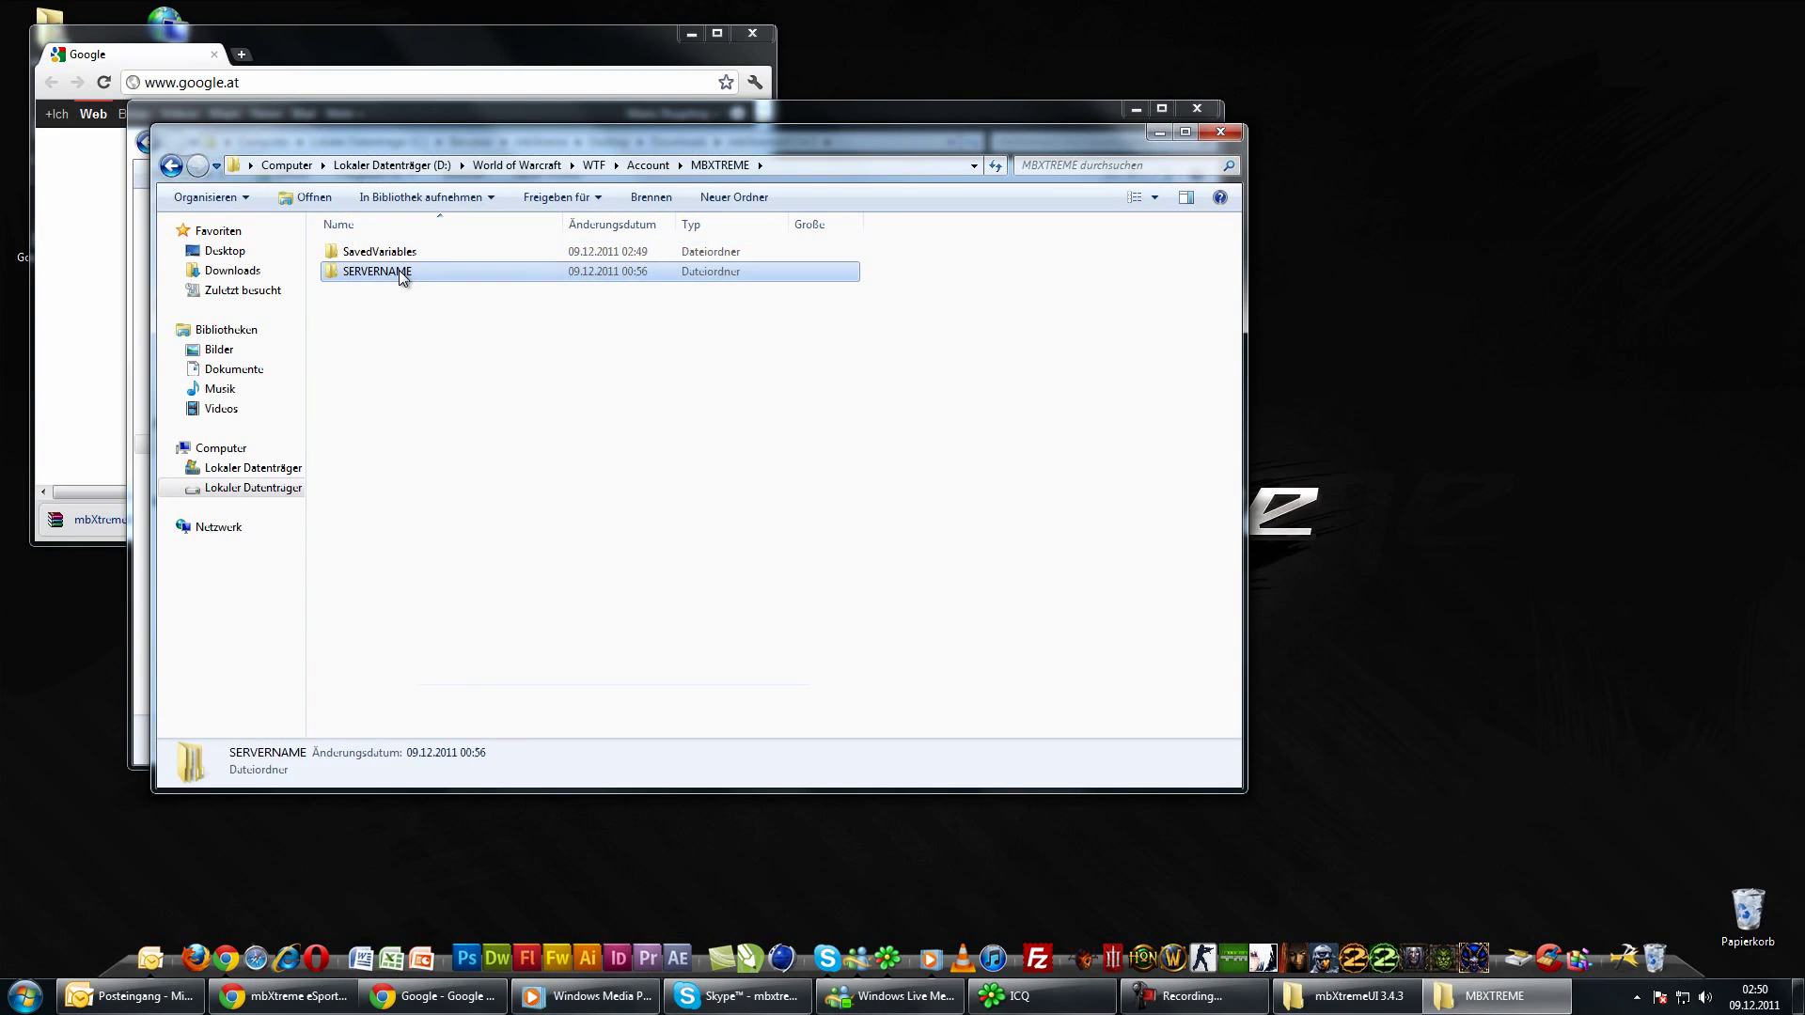
right_click(398, 271)
left_click(474, 714)
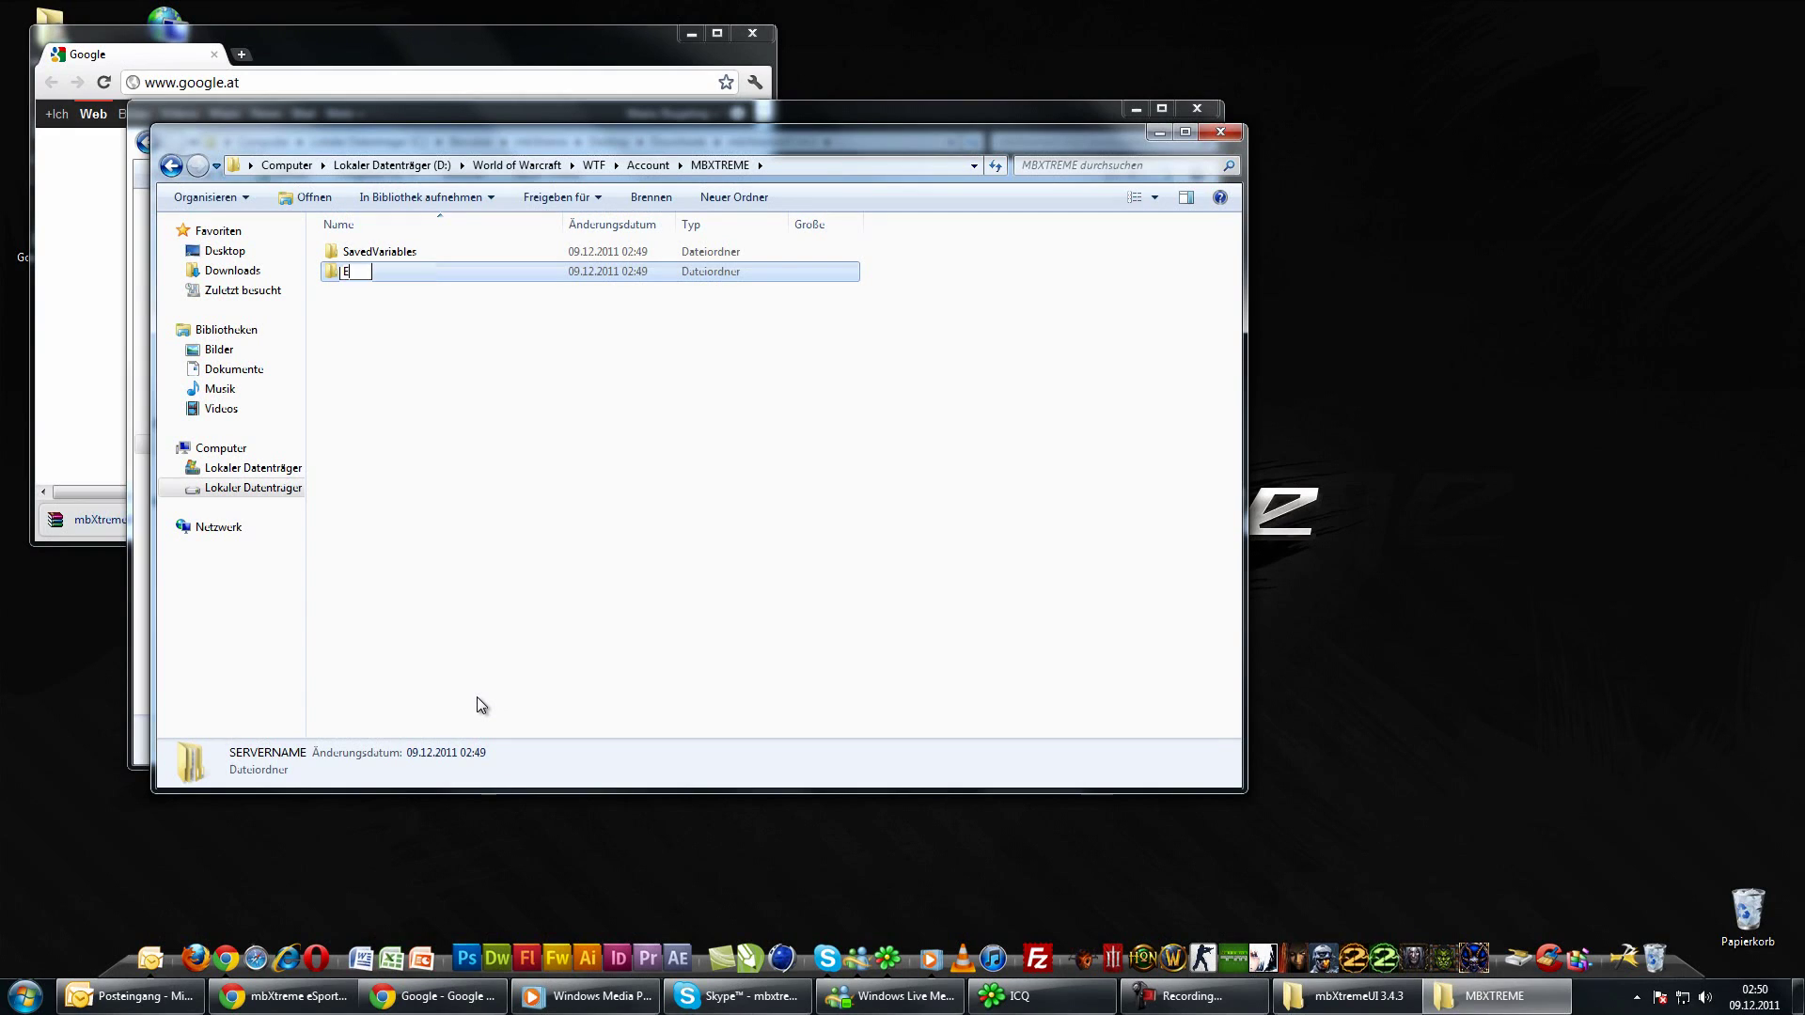
type("Executus")
key("Return")
Rename the CHARACTERNAME folder inside Executus to Valacar and open it
double_click(371, 250)
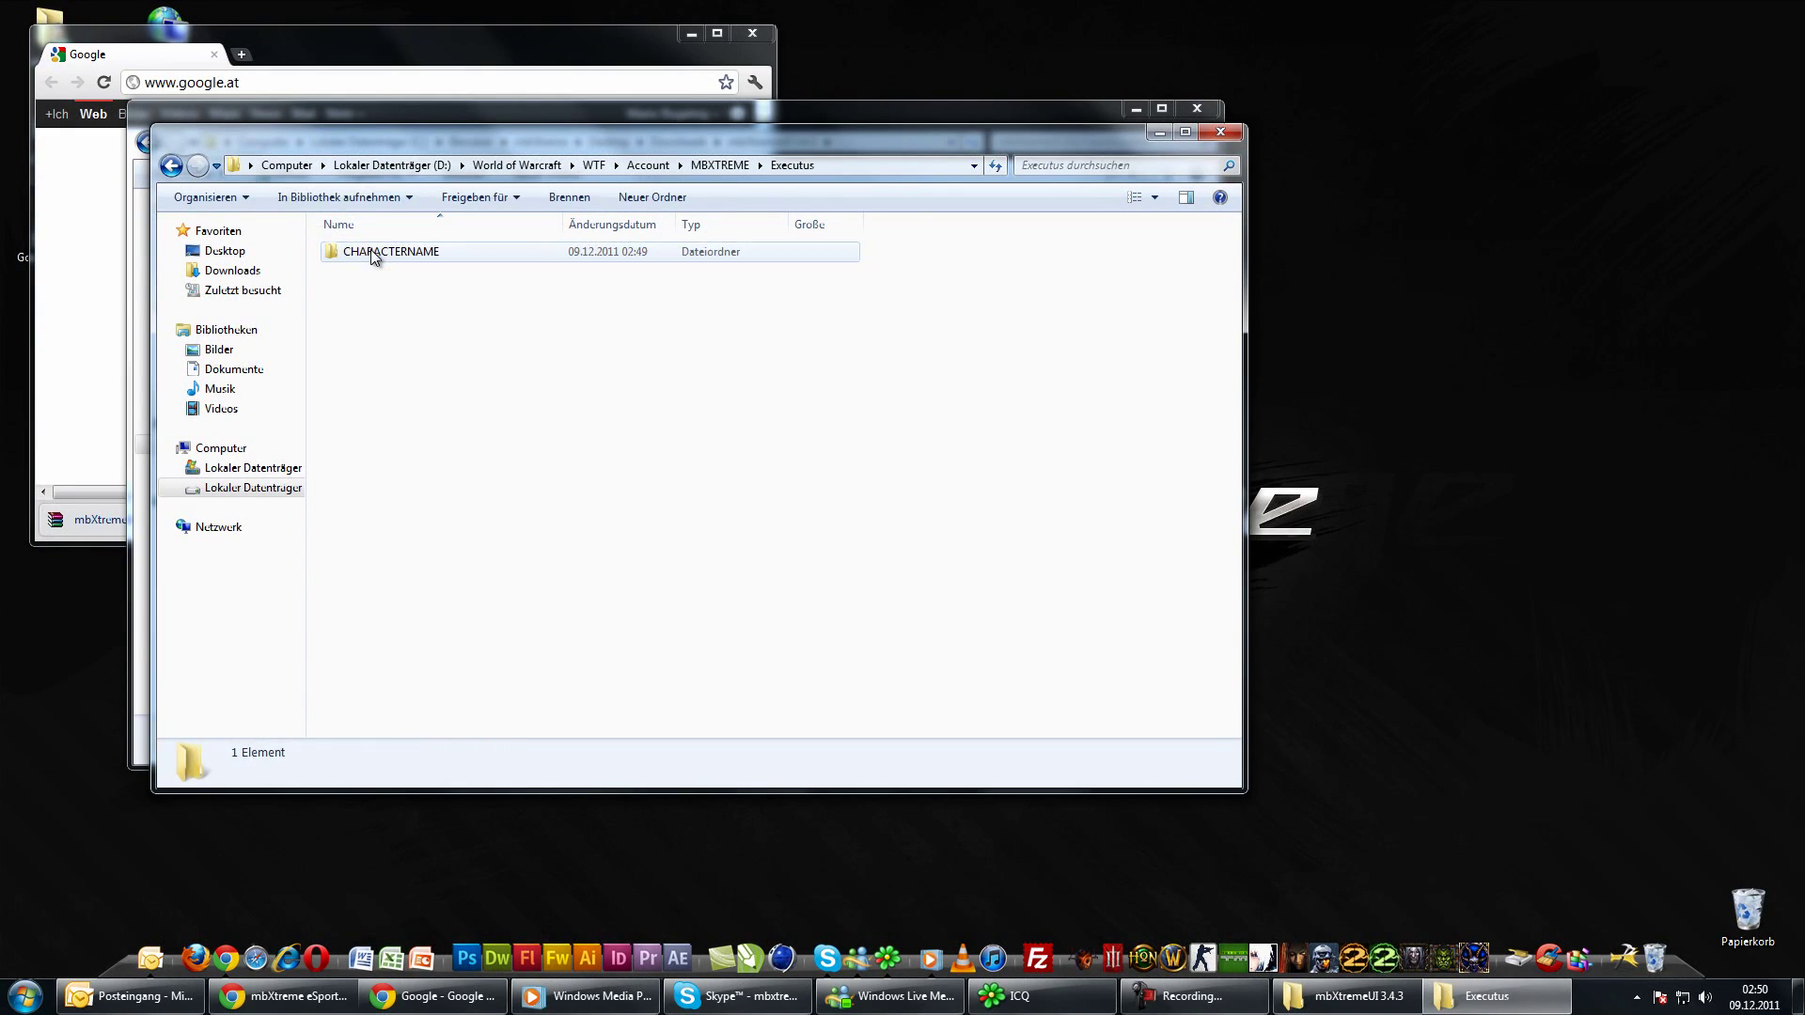
right_click(368, 254)
left_click(489, 696)
type("Va")
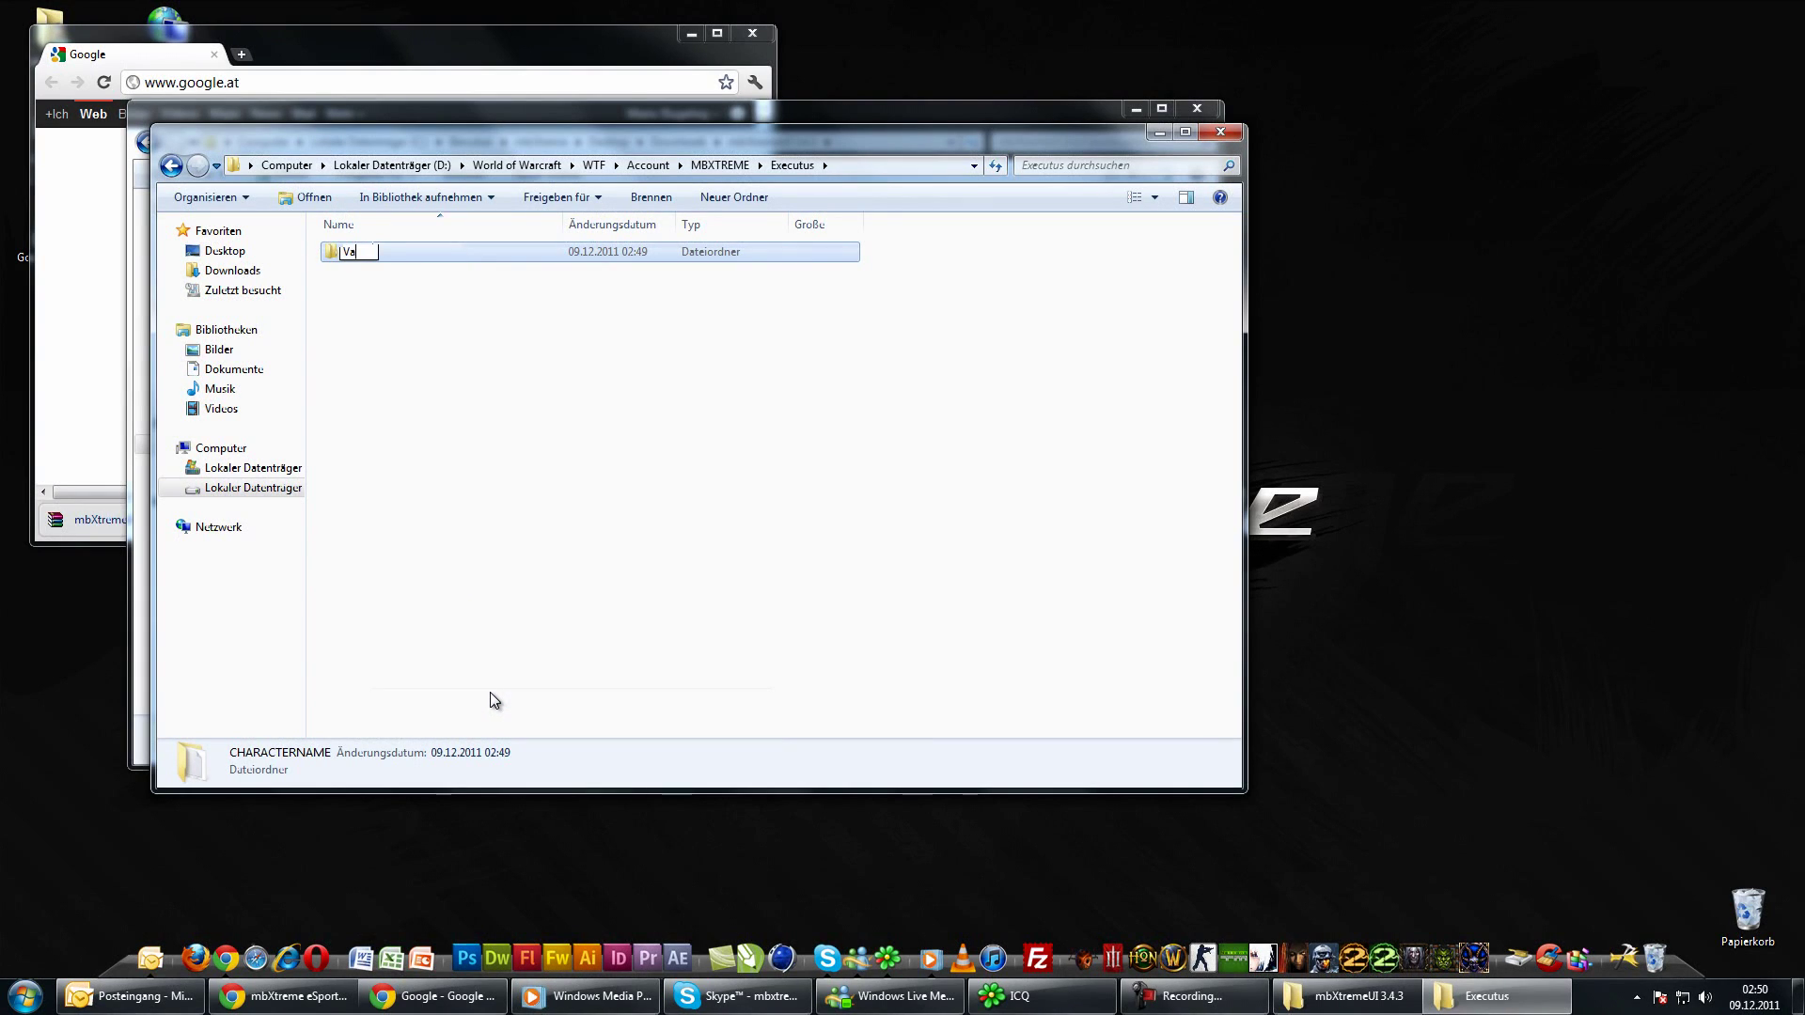
type("lacar")
key("Return")
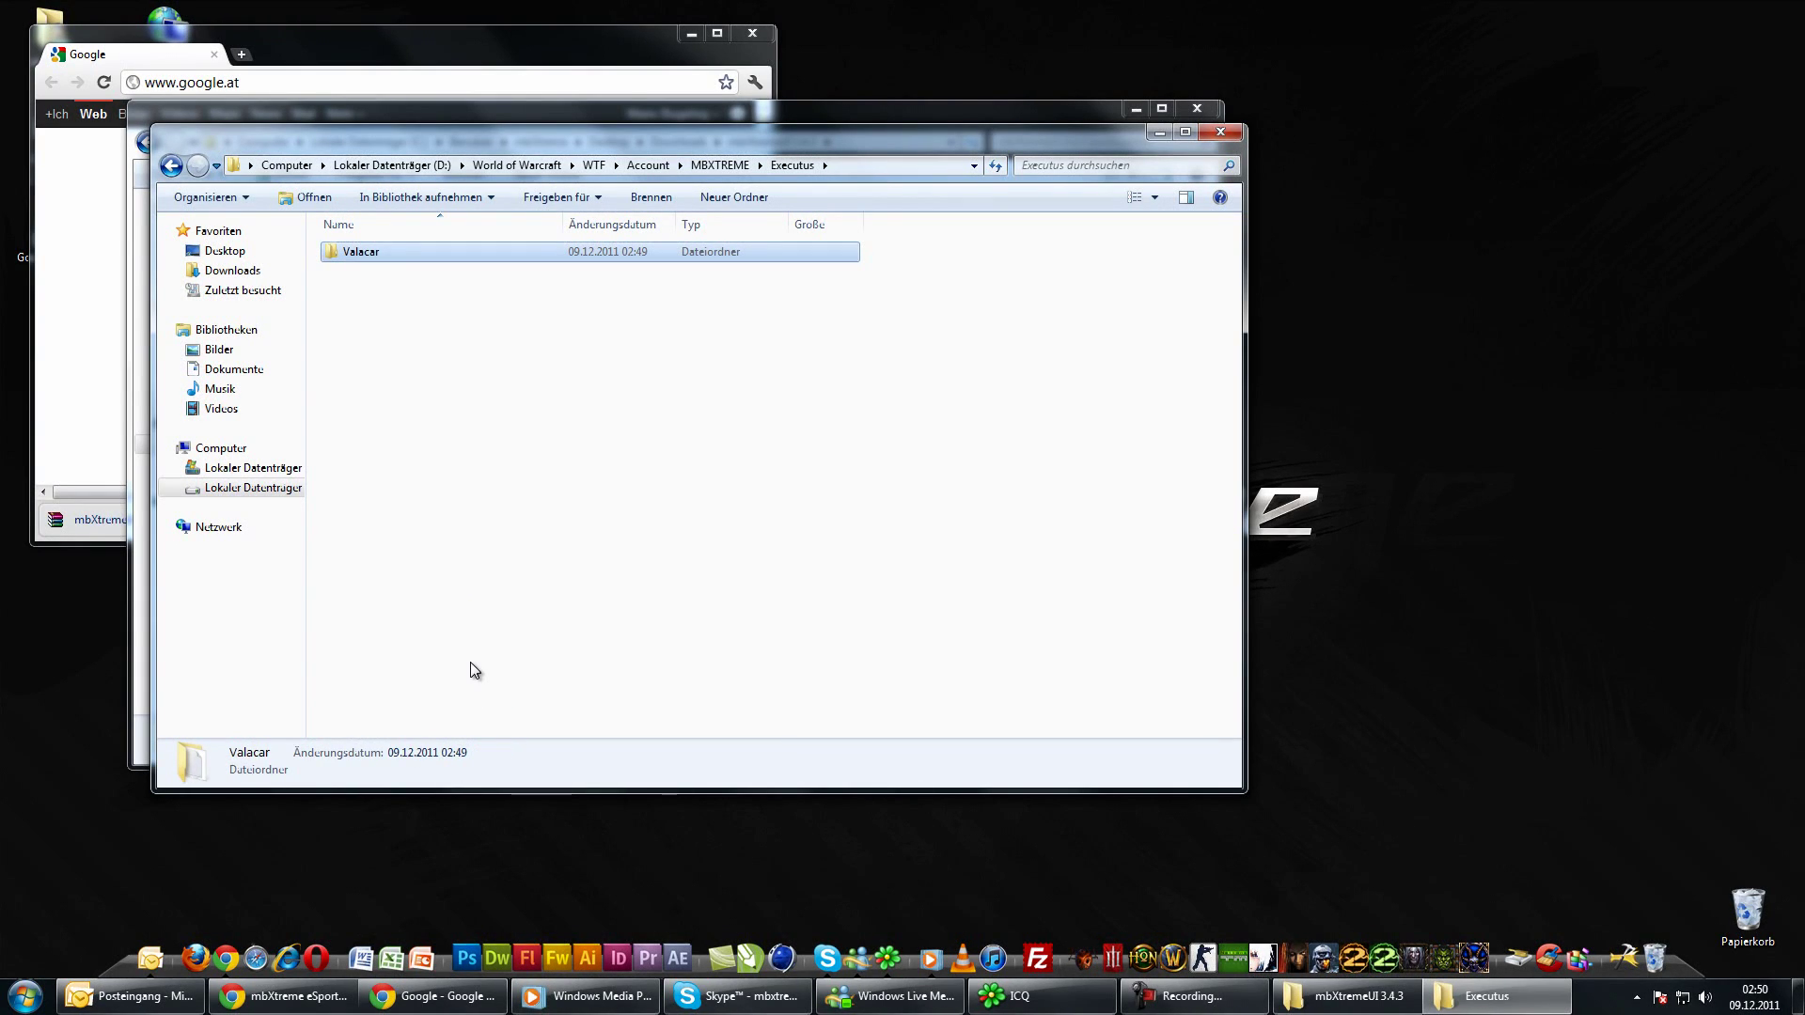
double_click(544, 254)
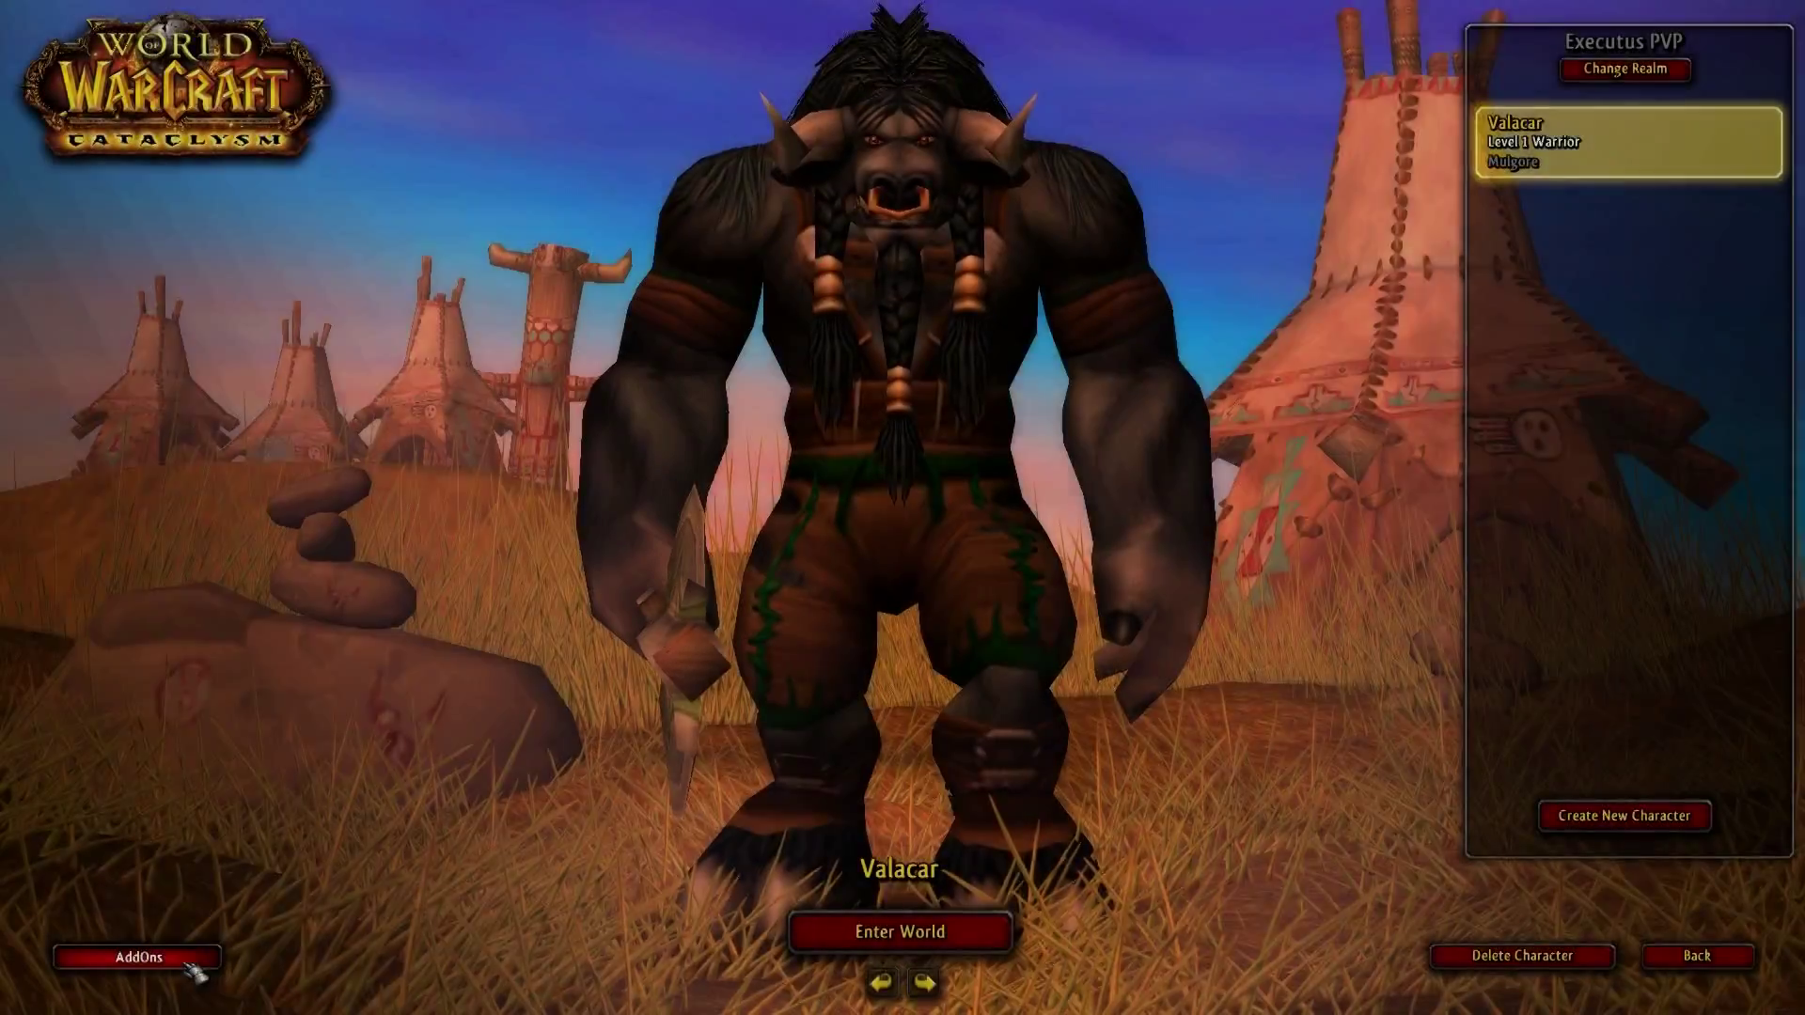
In World of Warcraft, enable loading of out-of-date AddOns and enter the world with Valacar
left_click(139, 957)
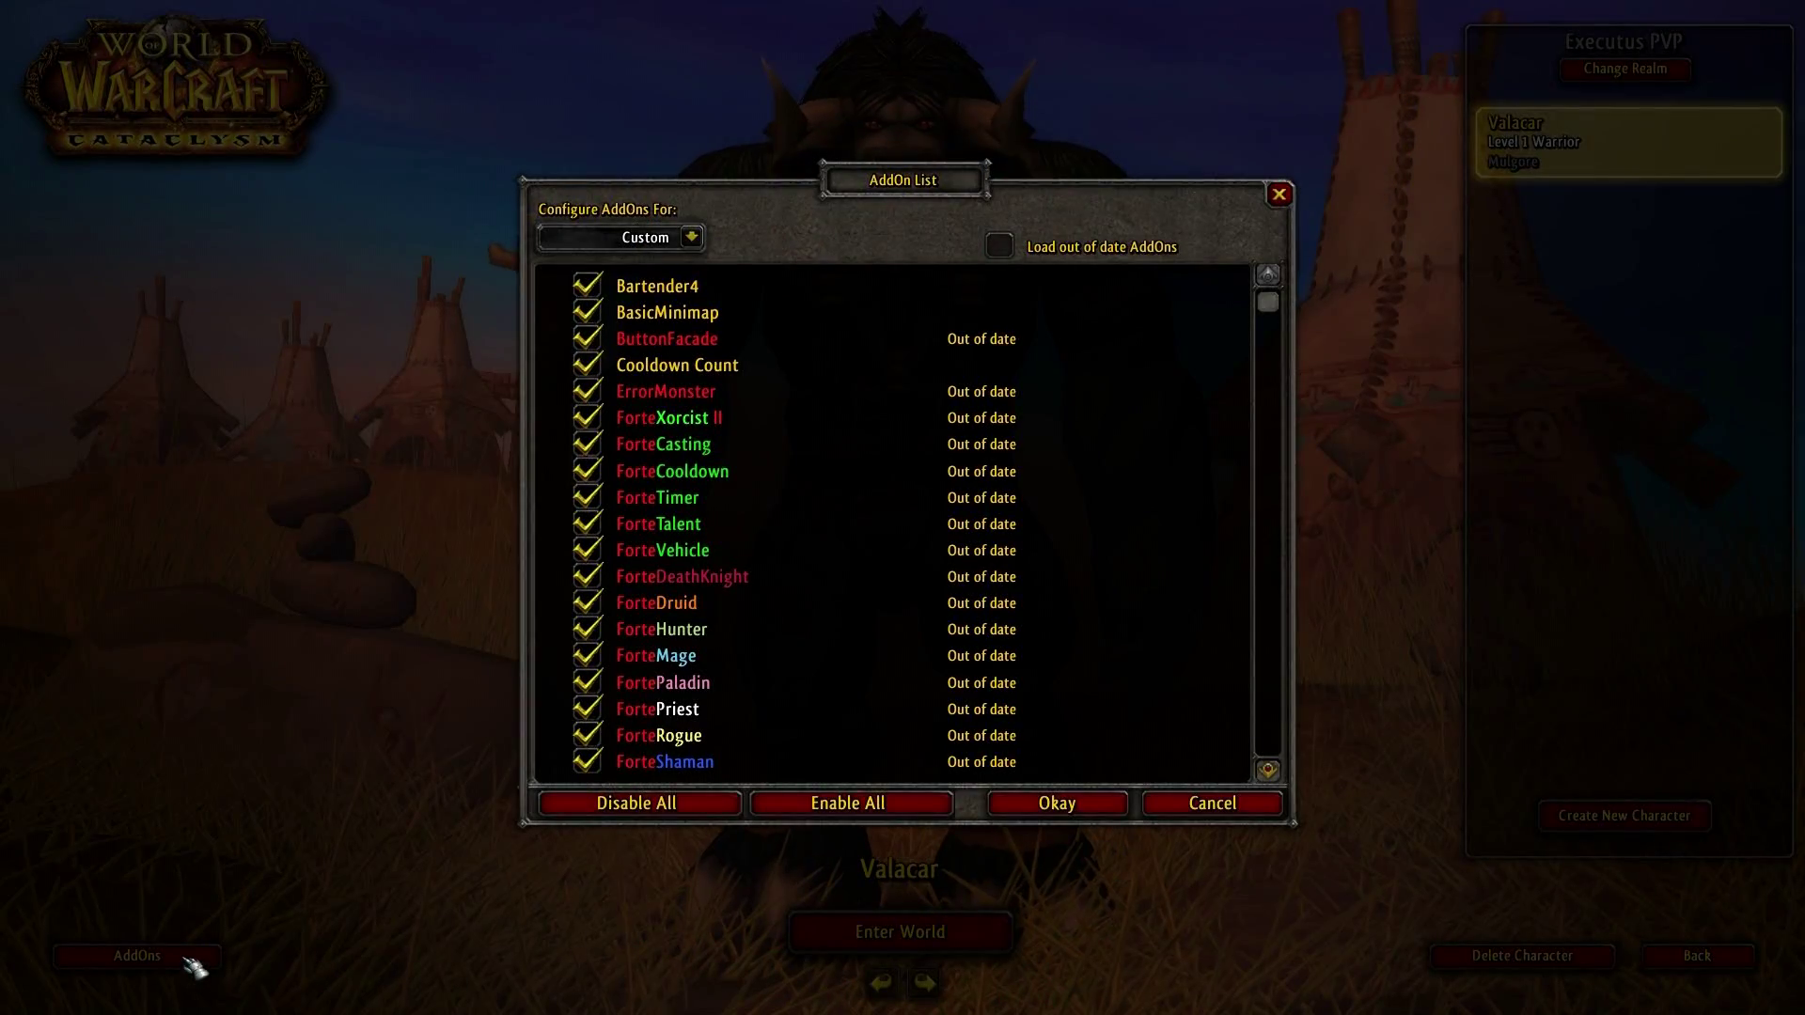
mouse_move(1267, 289)
left_mouse_down()
mouse_move(1281, 794)
mouse_move(1269, 282)
left_mouse_up()
left_click(1006, 246)
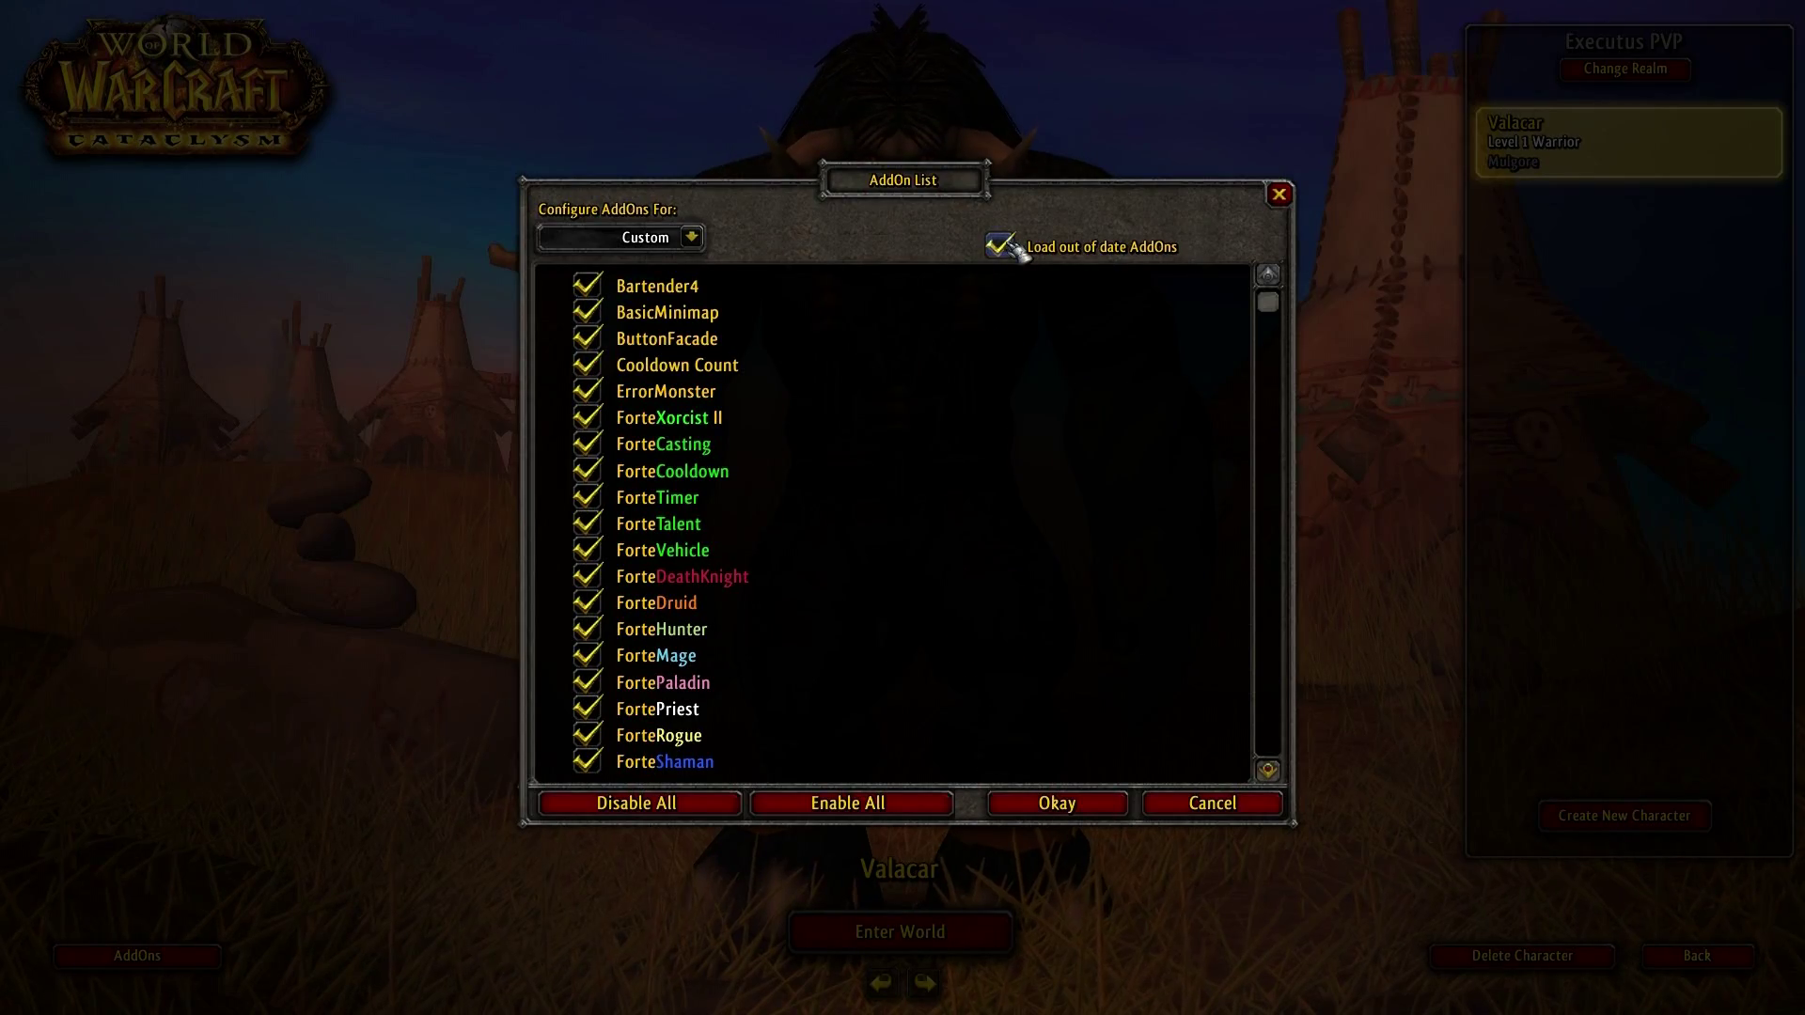
left_click(1048, 803)
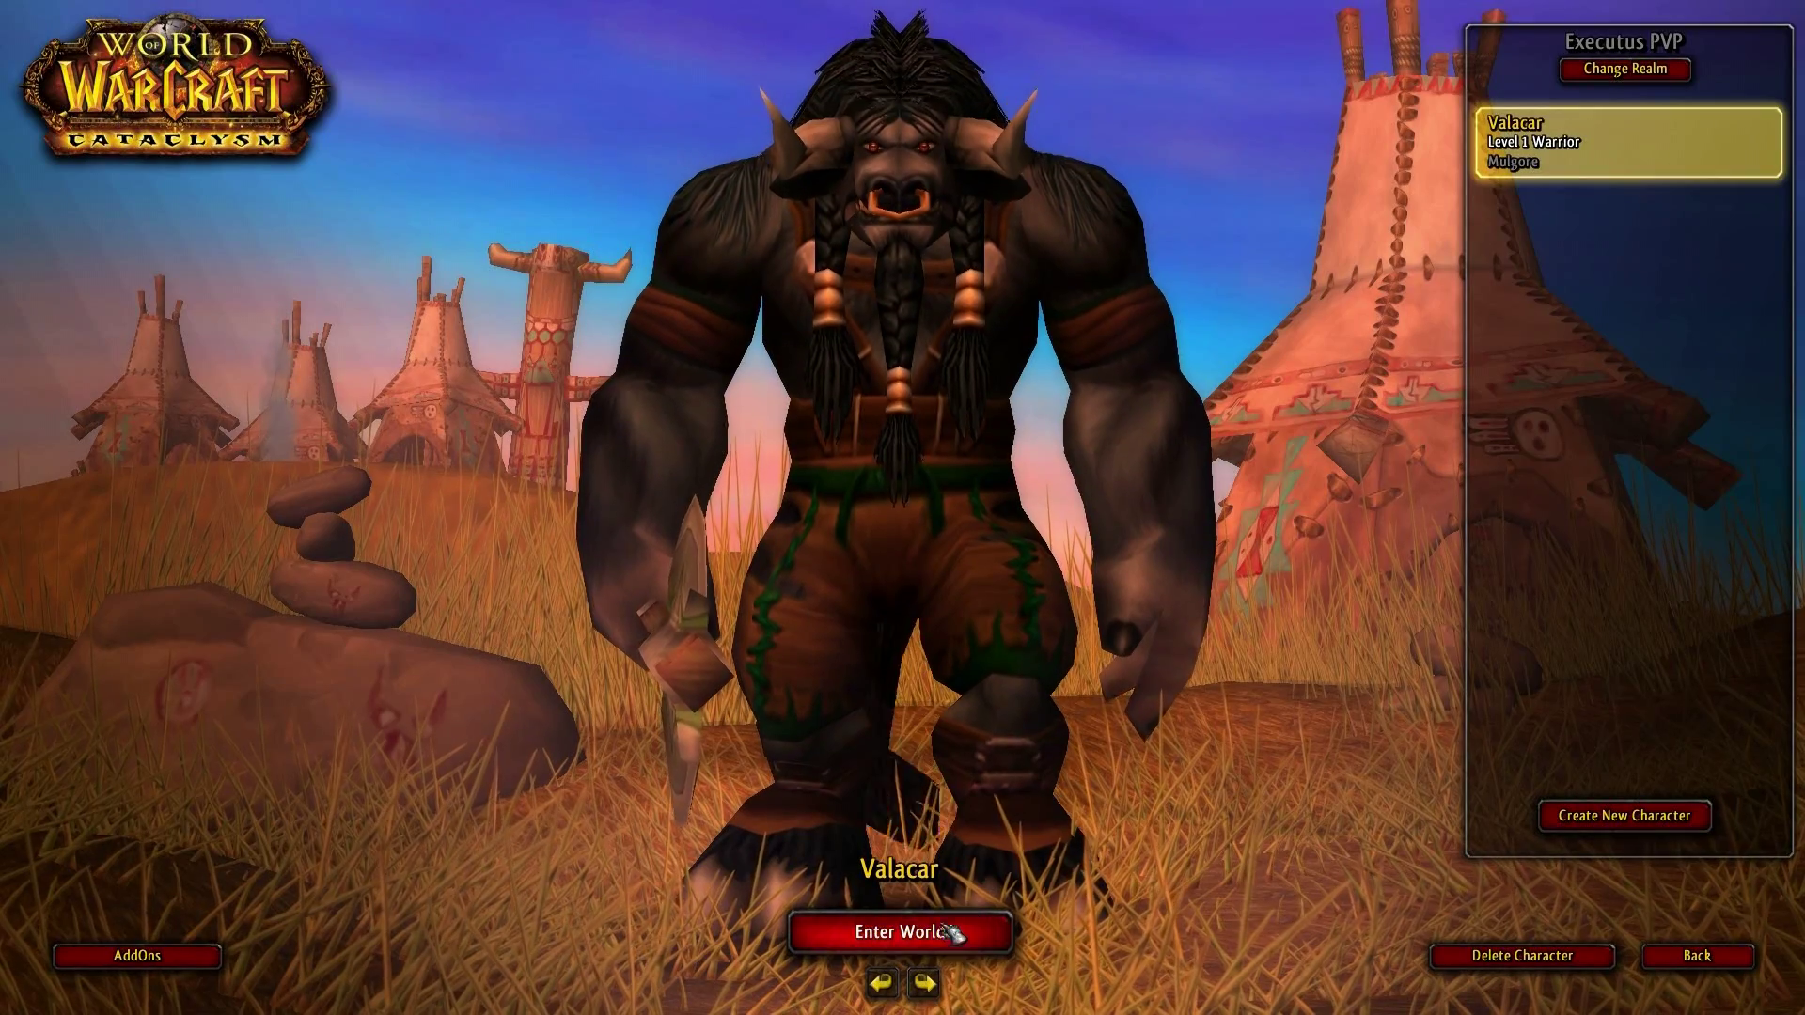
left_click(884, 926)
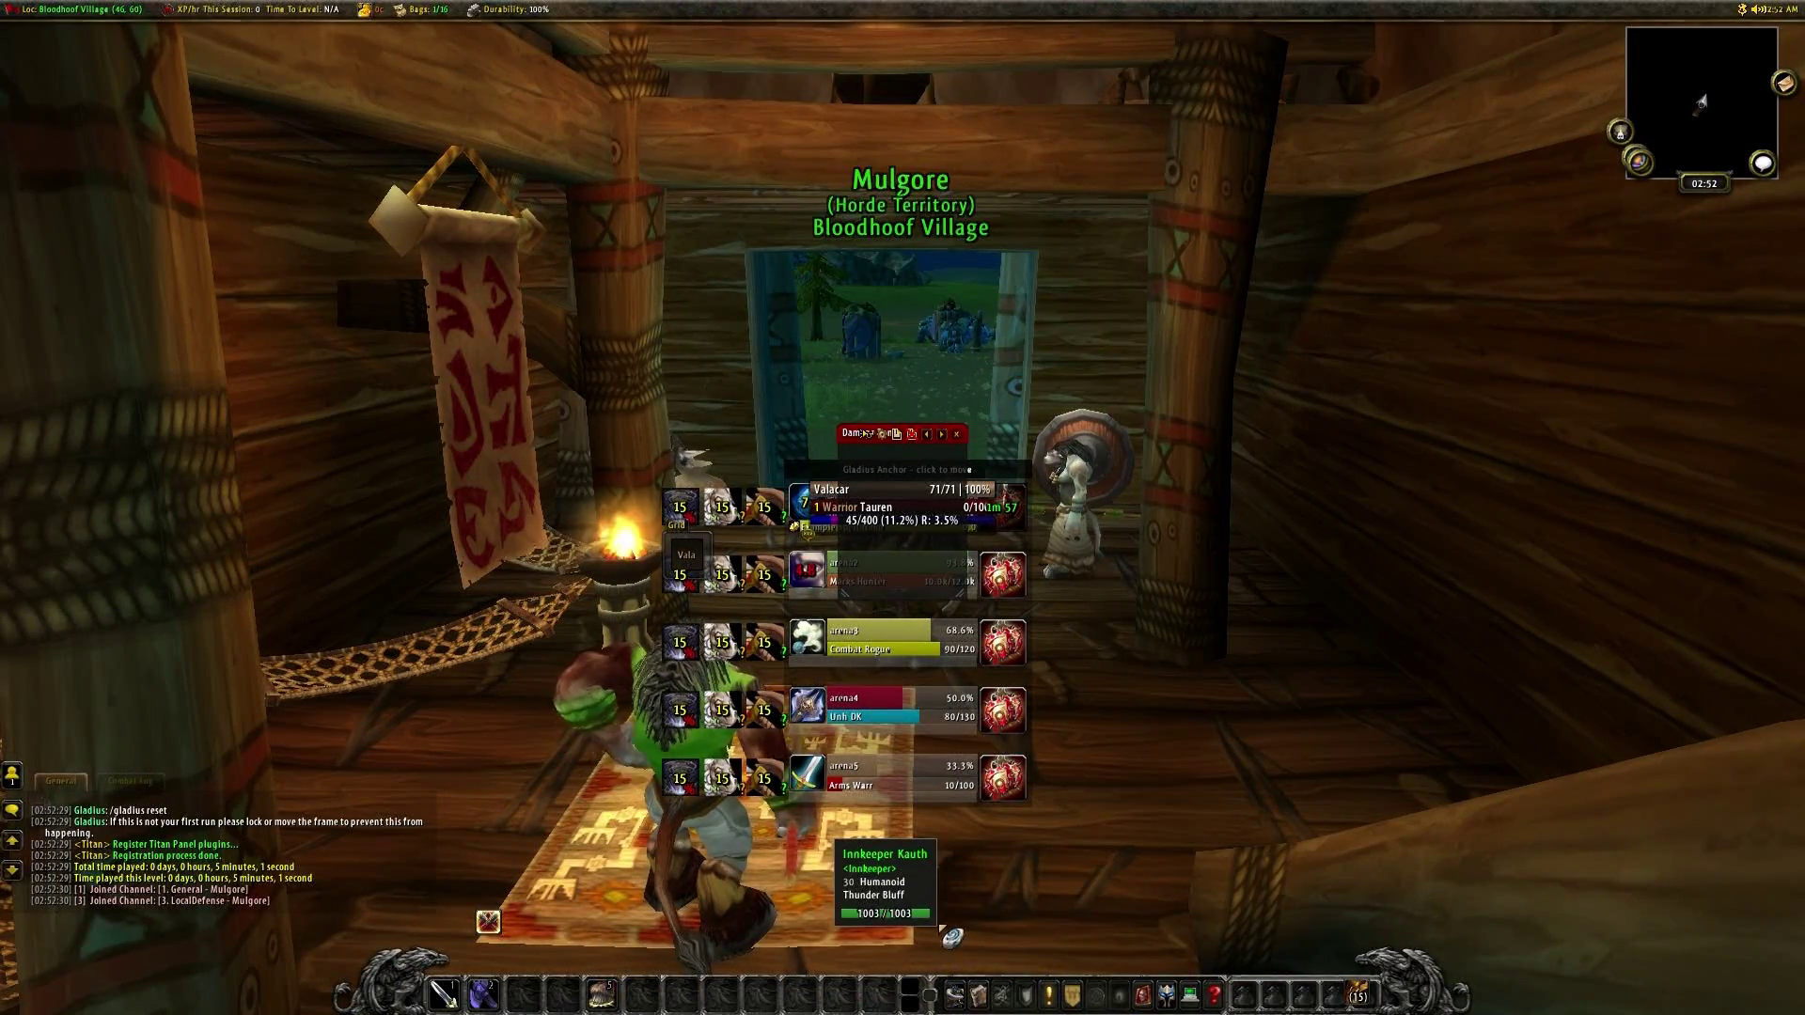
Switch the interface profile with the chat command /reflux switch mbXtremeUI 3.4.3
left_click_drag(952, 935, 952, 935)
left_click_drag(1222, 609, 1222, 610)
scroll(1222, 609, "down", 3)
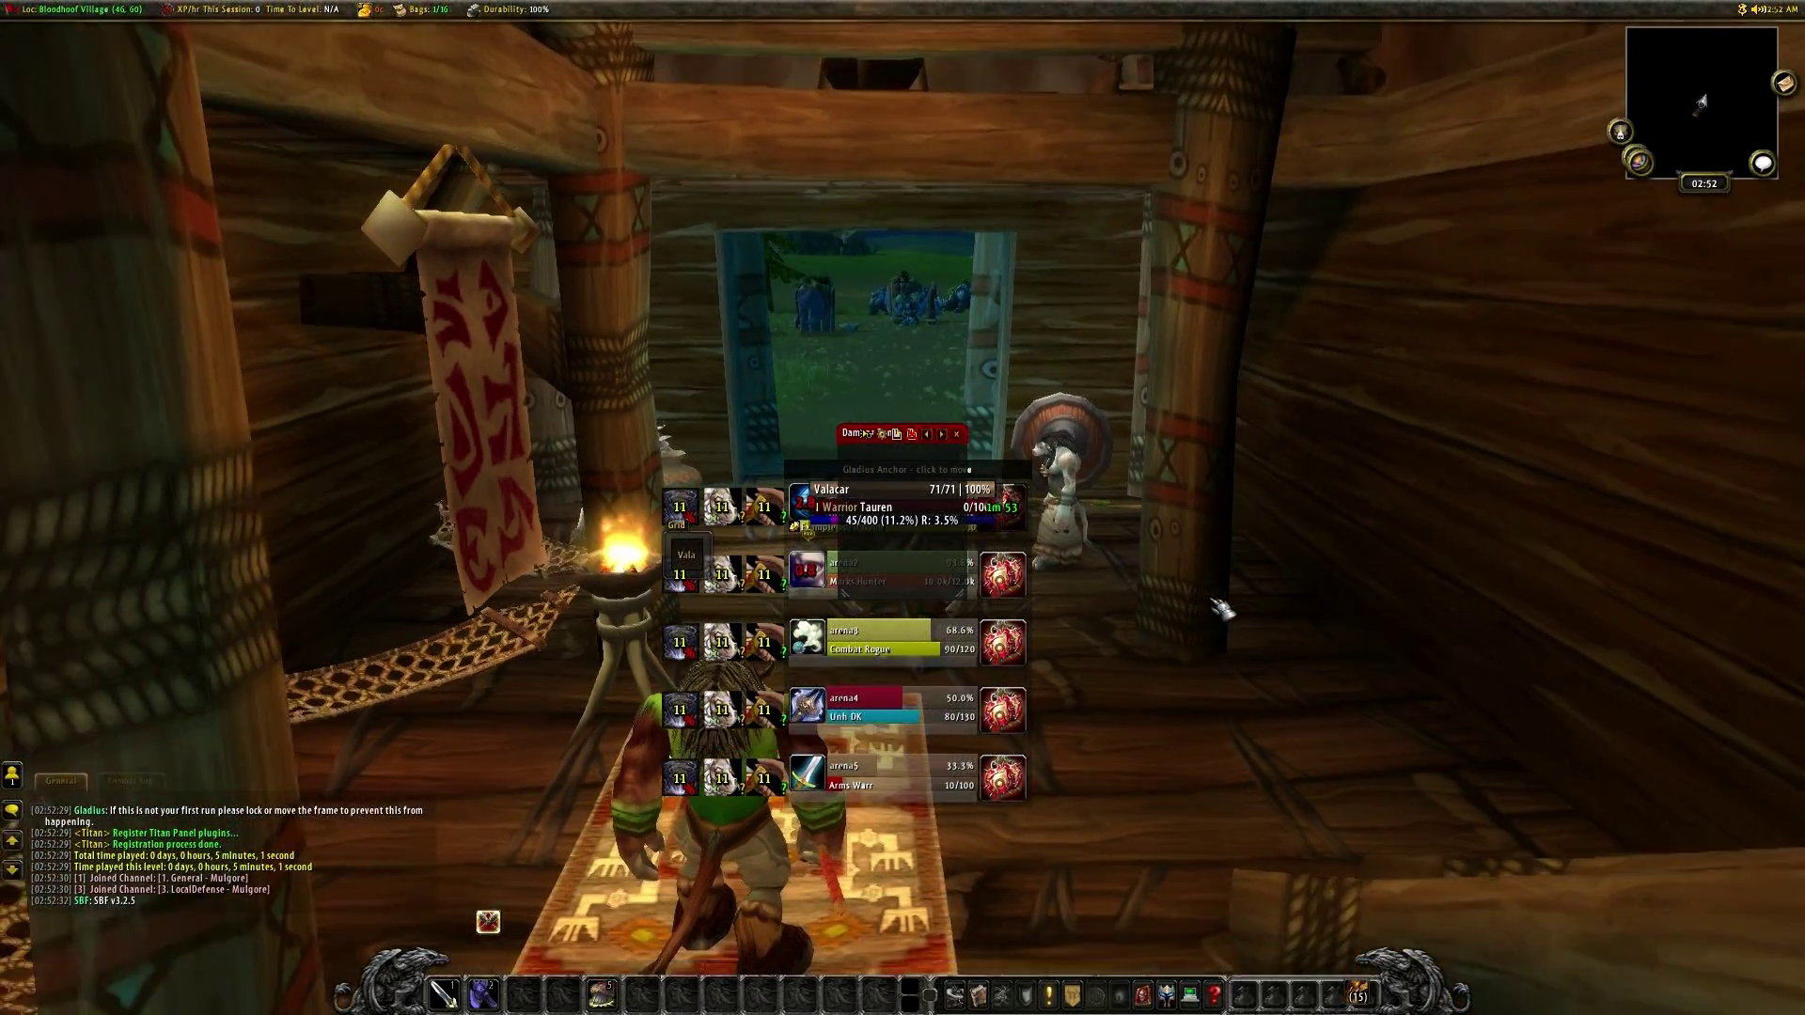
type("/reflux switch mbXtremeUI 3.4.3")
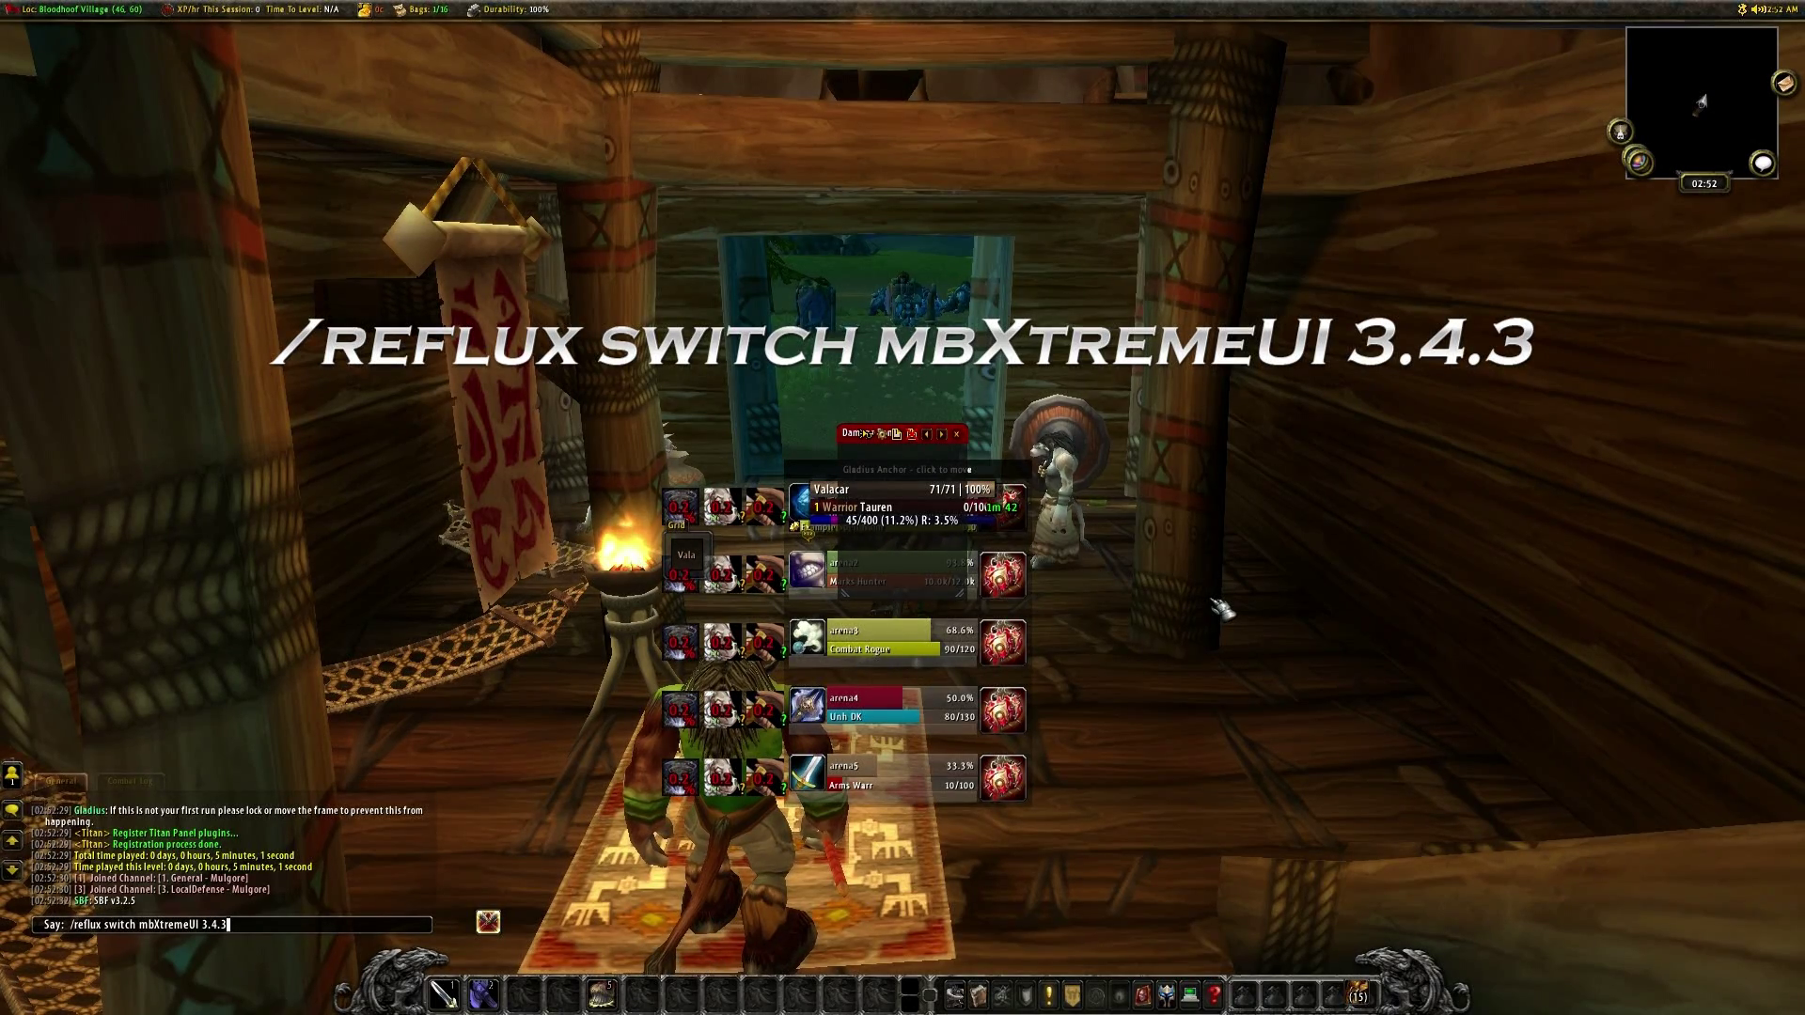
key("Return")
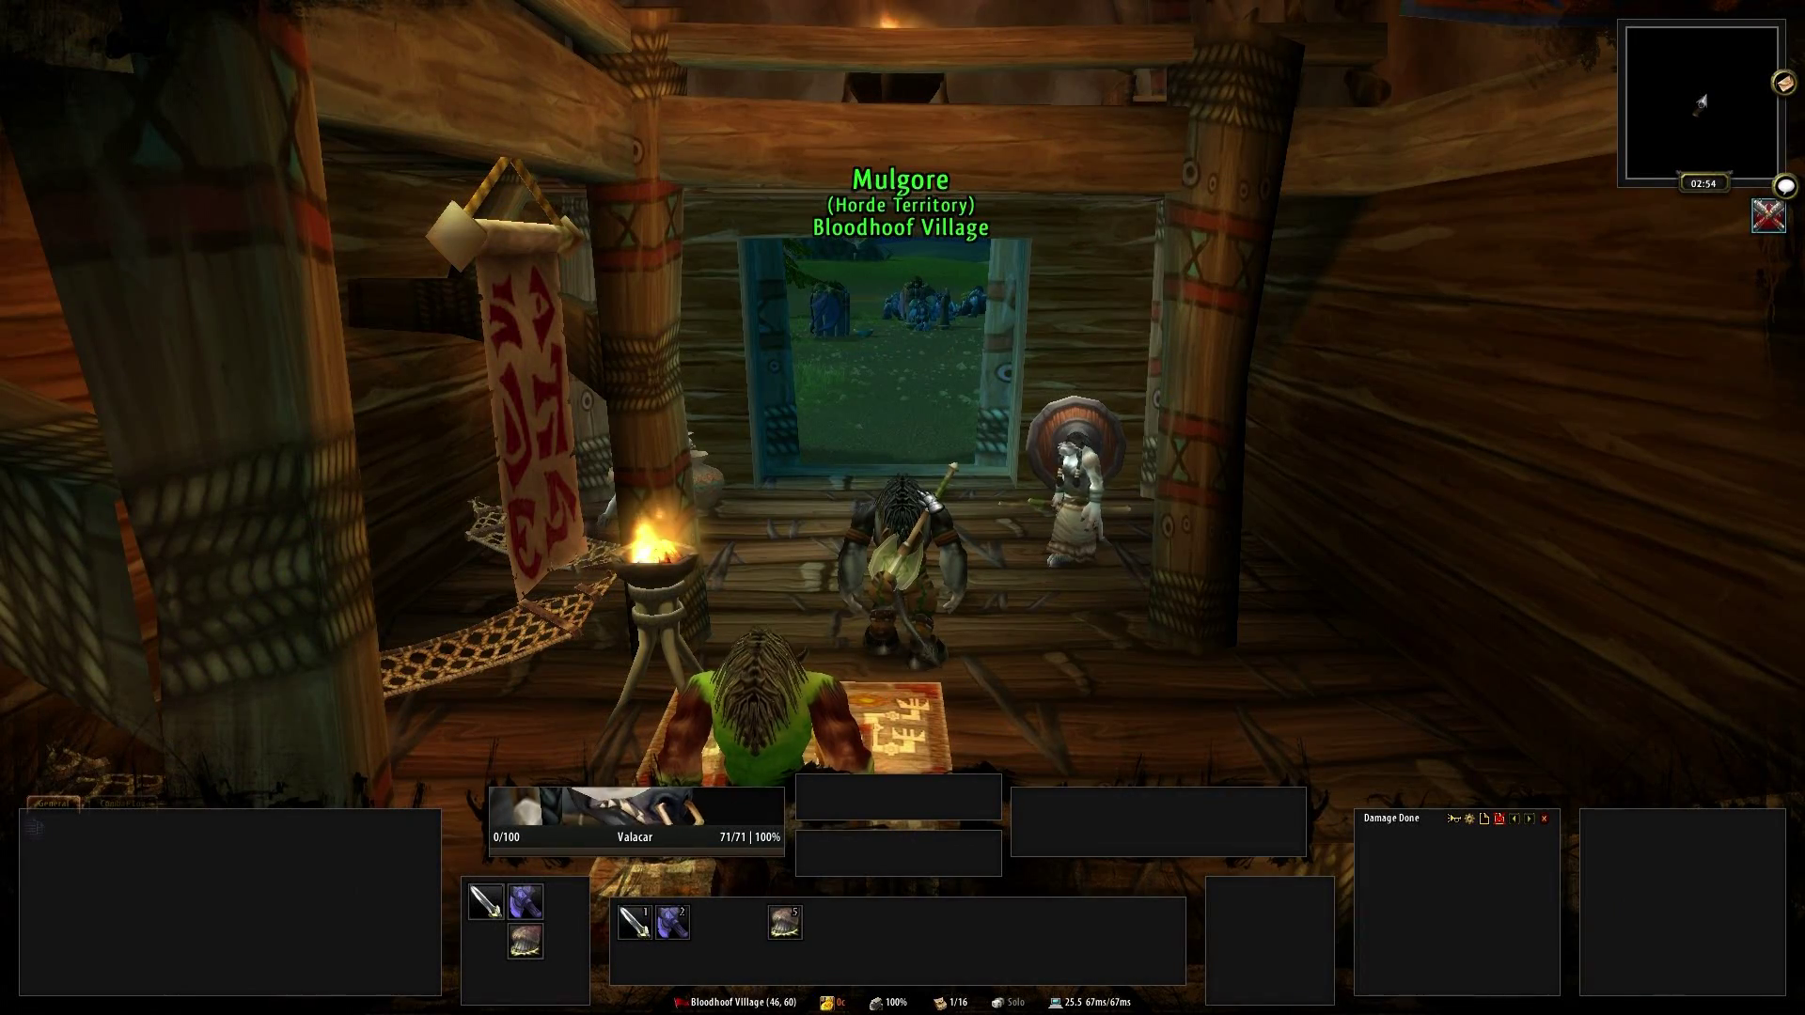
Walk the character out of the building and use the Hearthstone from the backpack
left_click_drag(1302, 431, 1119, 460)
key("w")
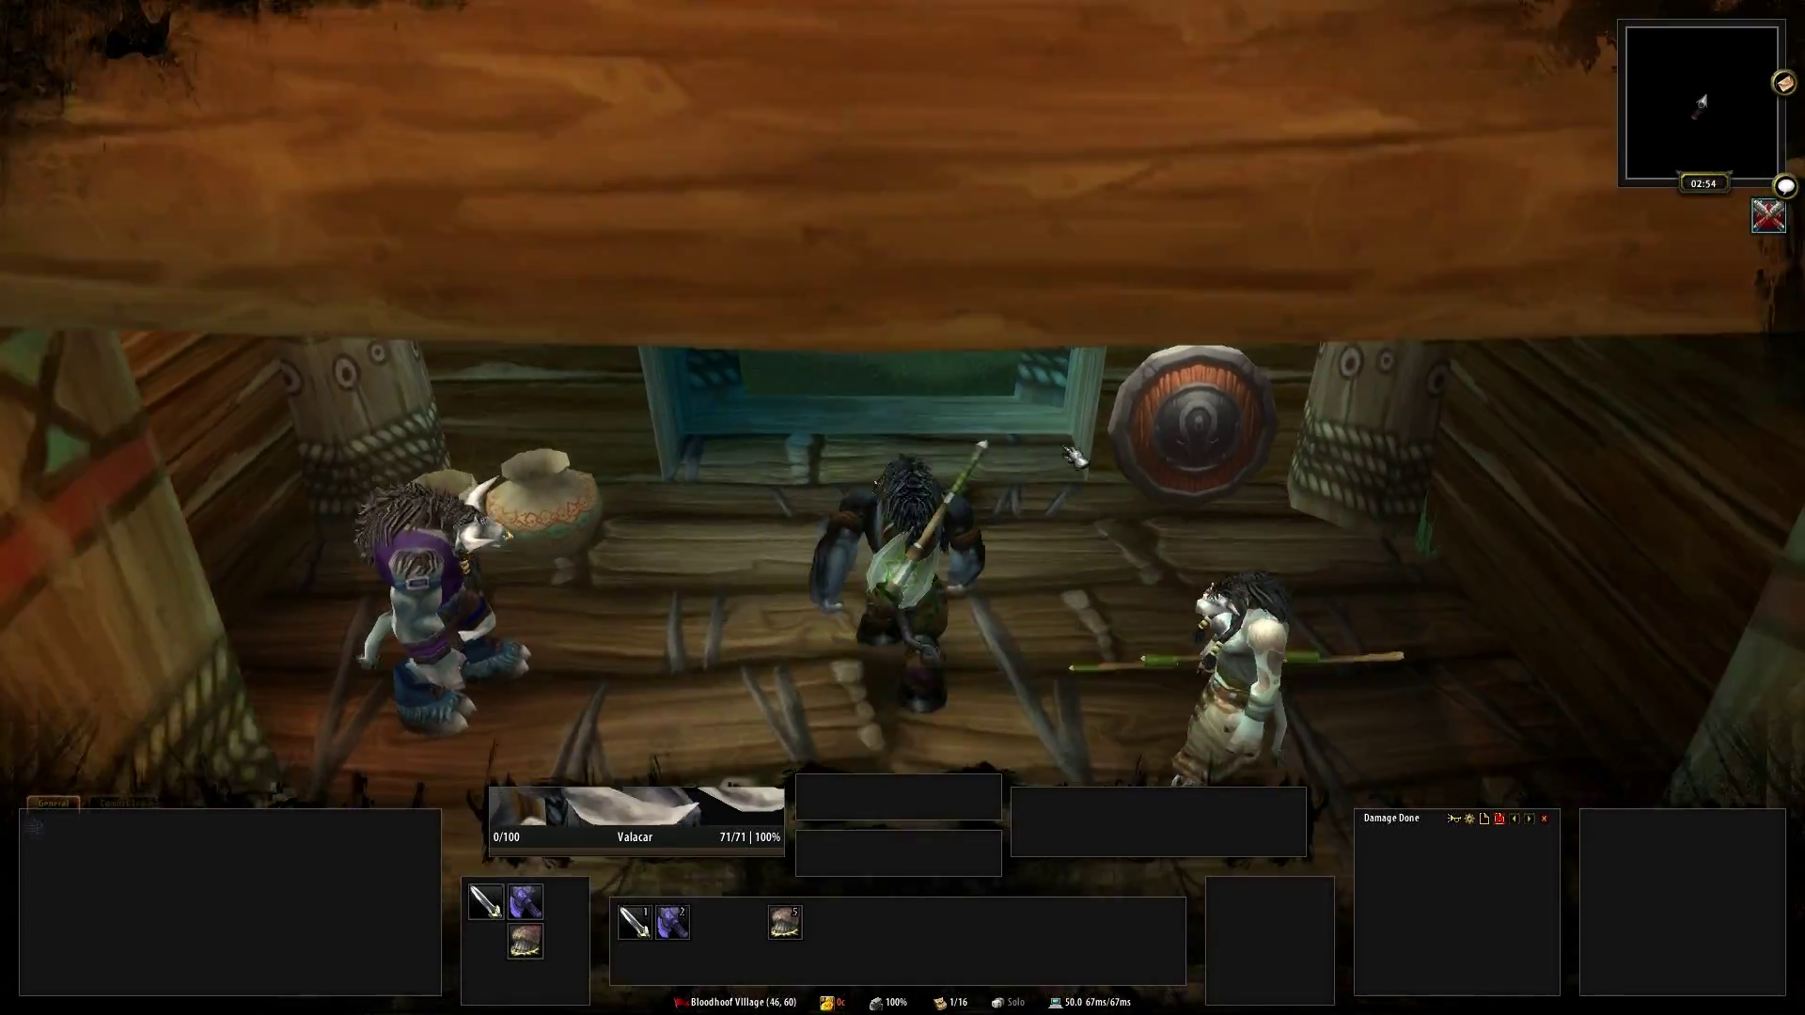
key("b")
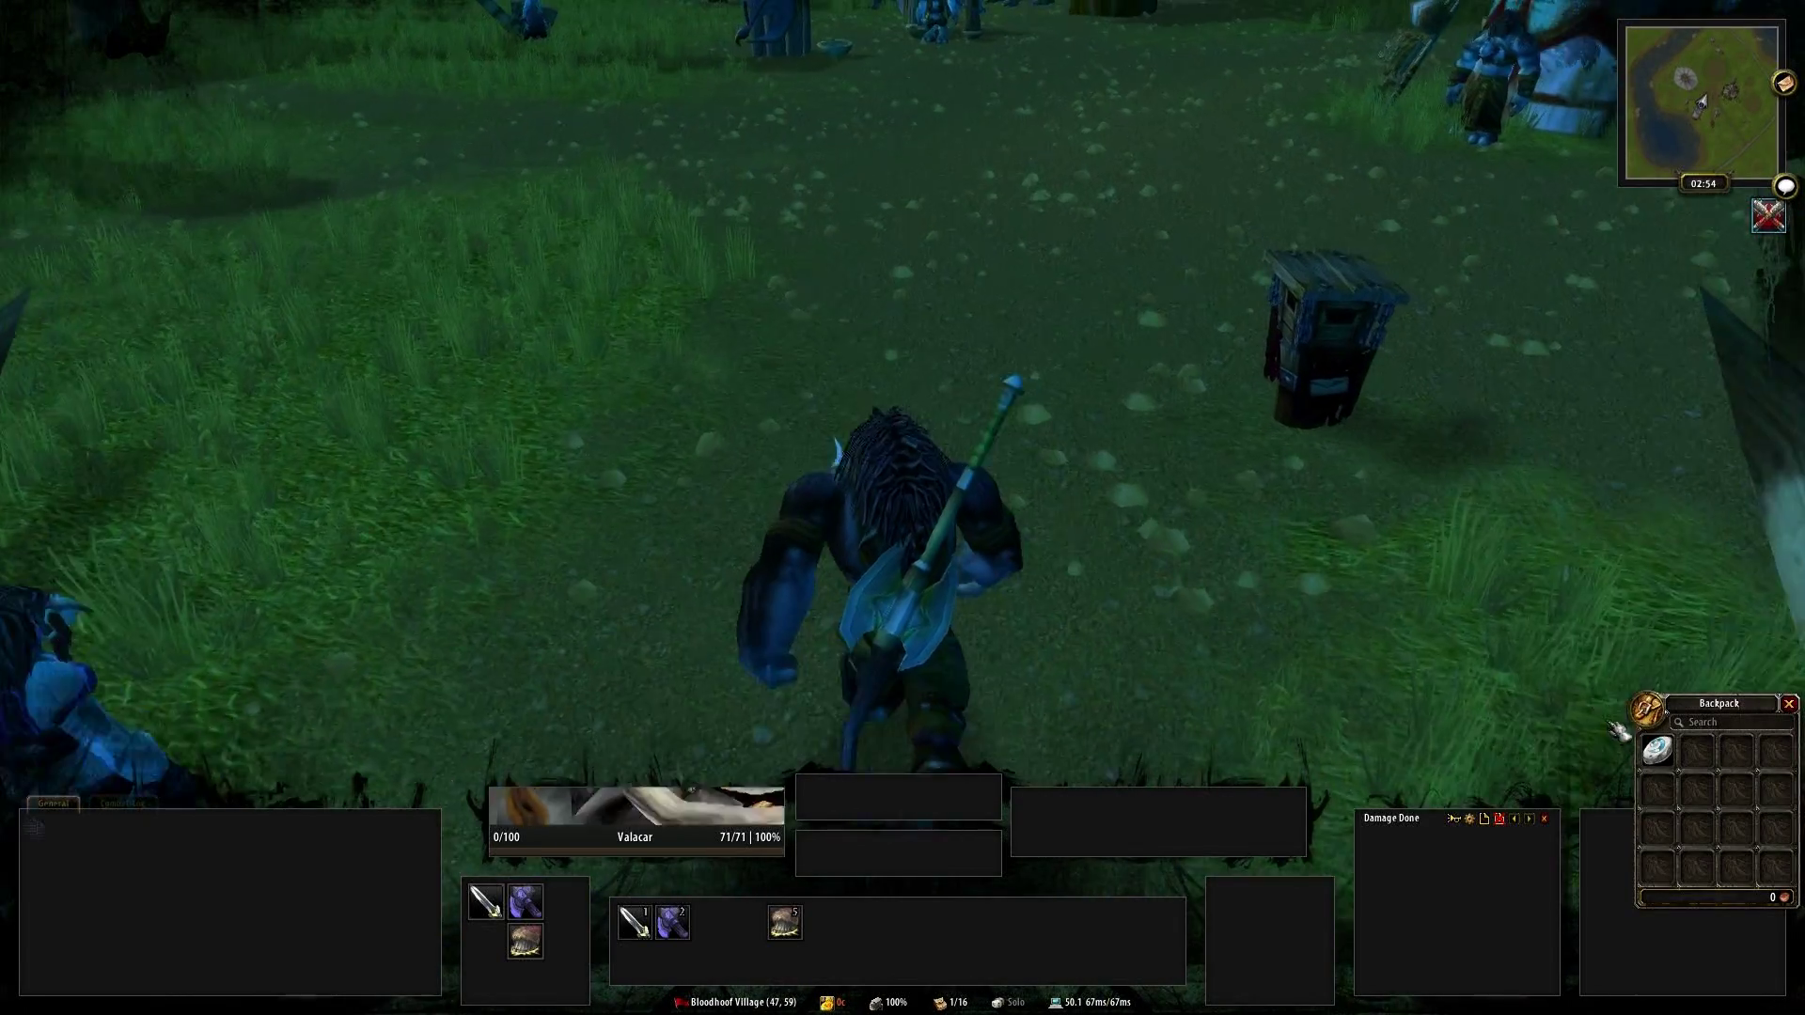
right_click(1657, 749)
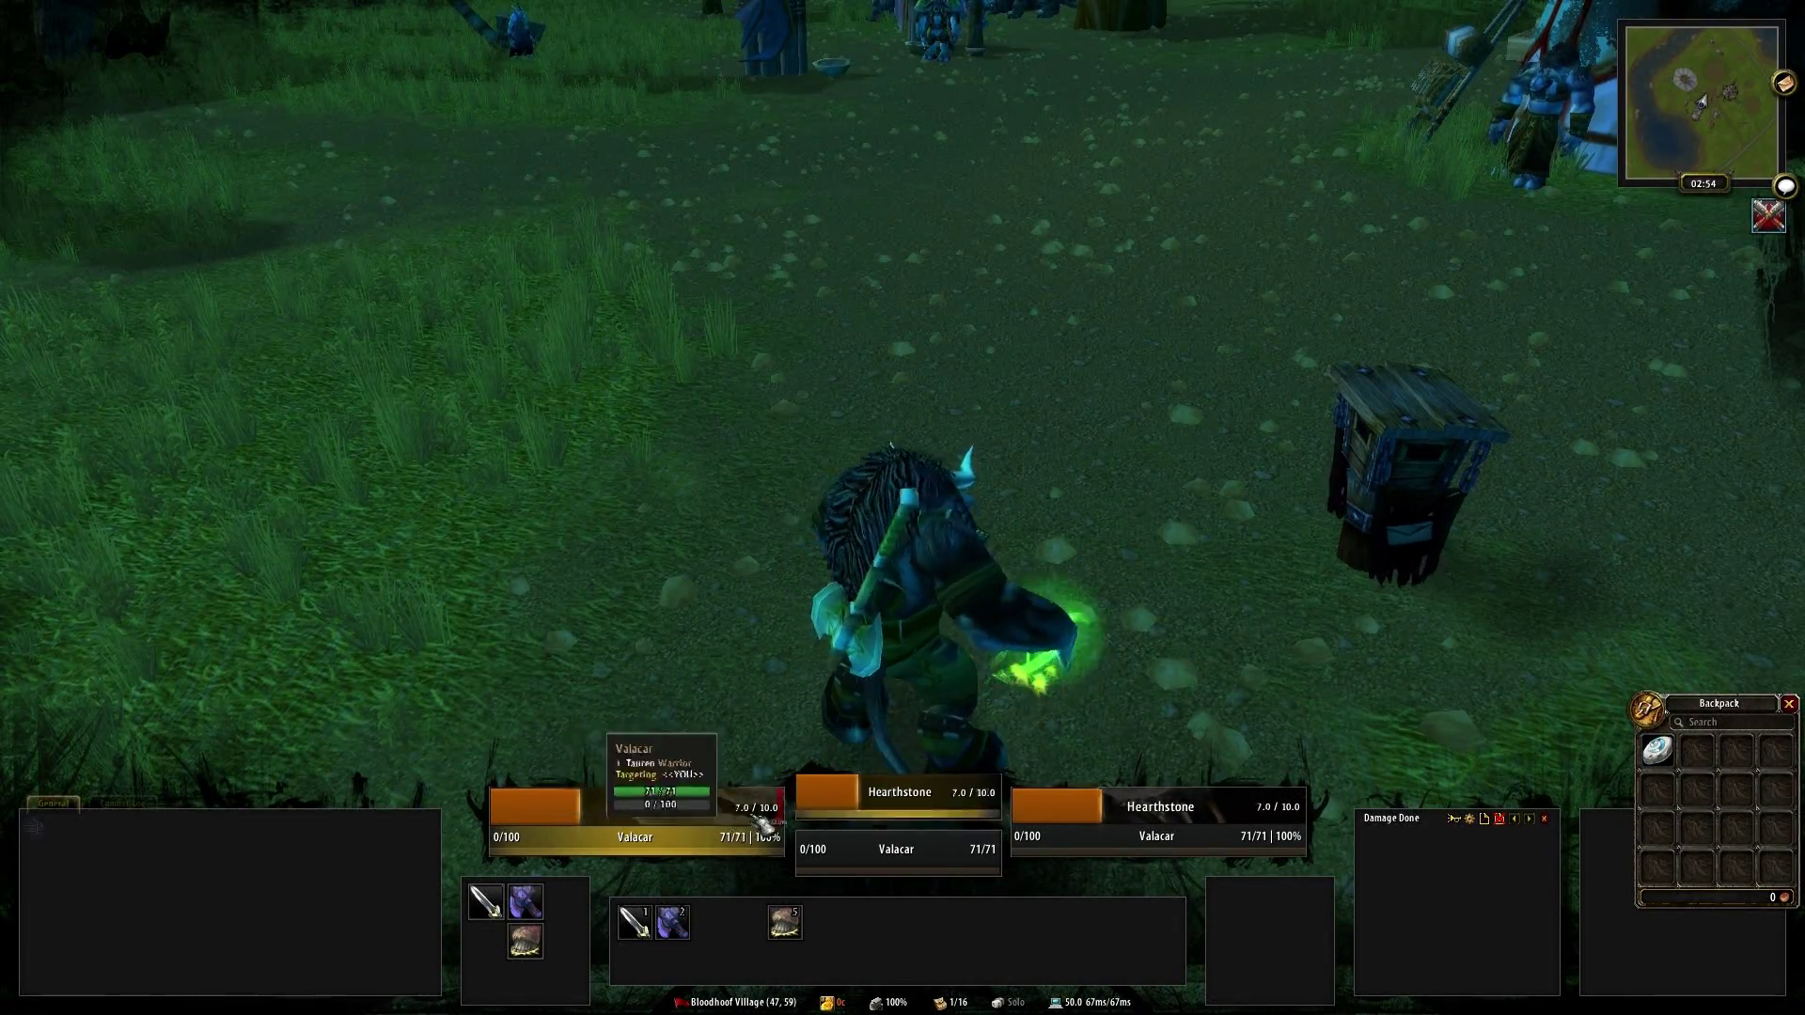
Move the character to the nearby mailbox and open its inbox
key("w")
key("d")
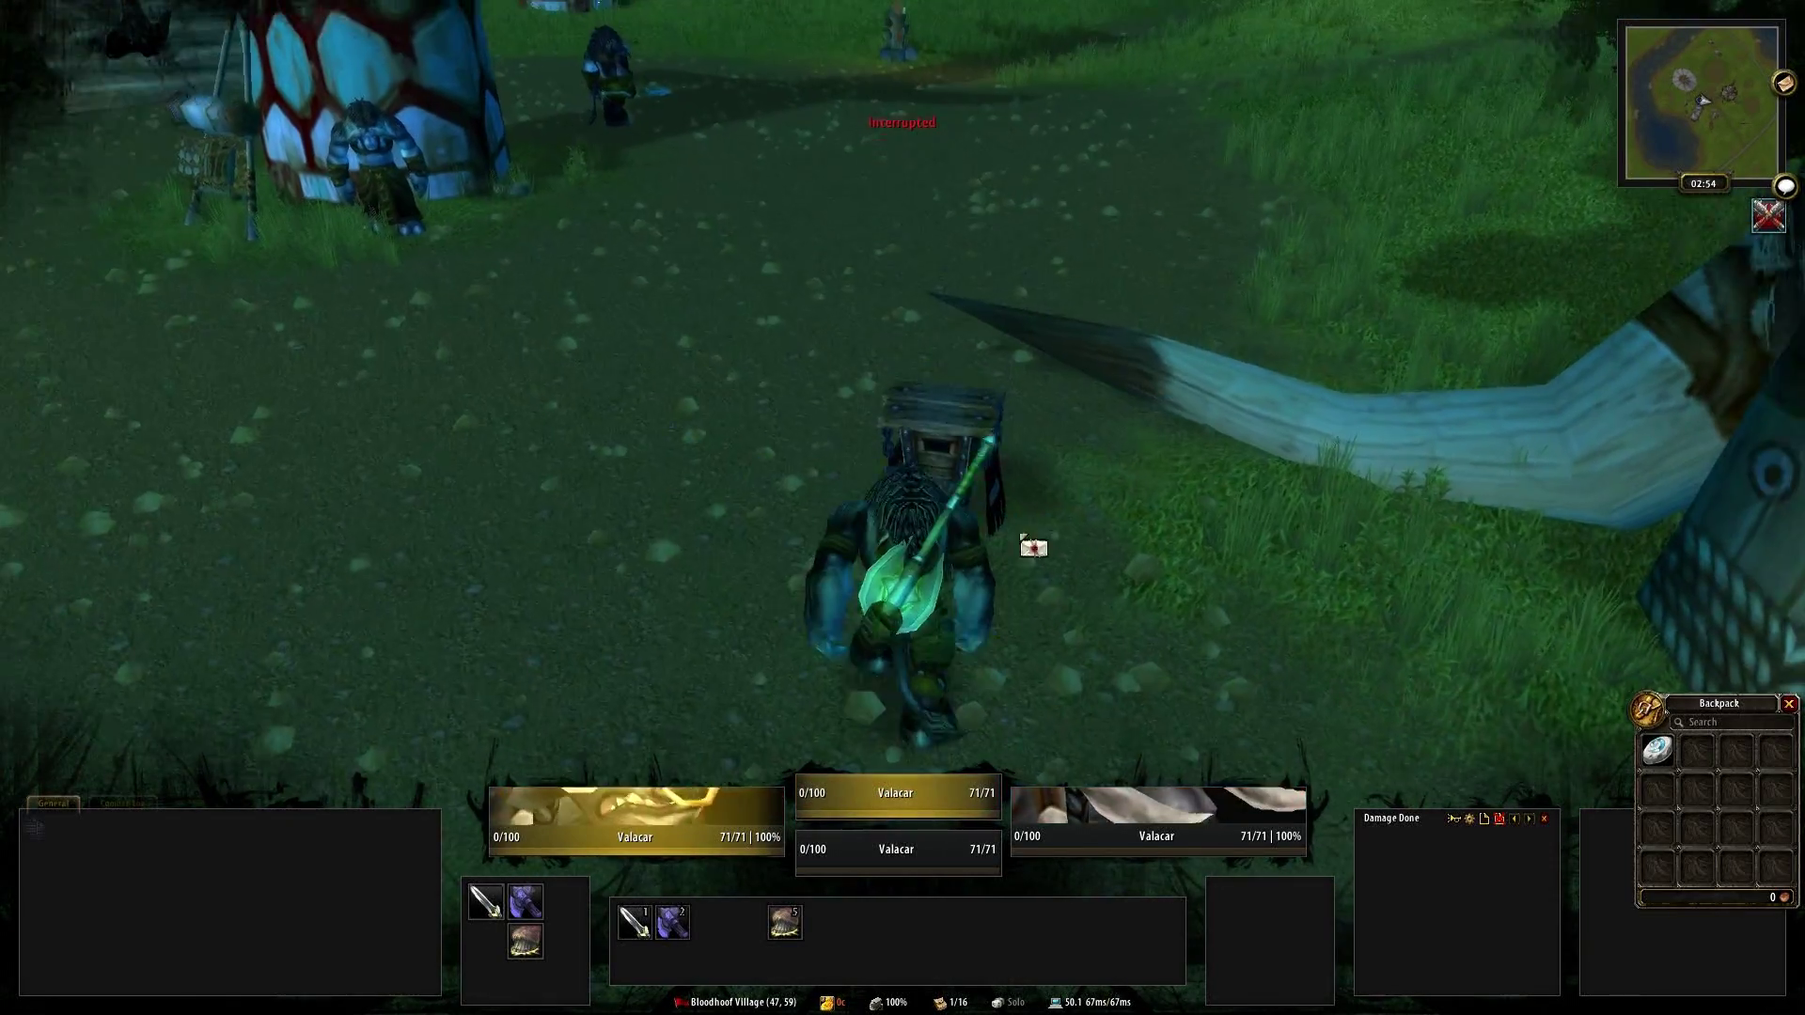
right_click(948, 491)
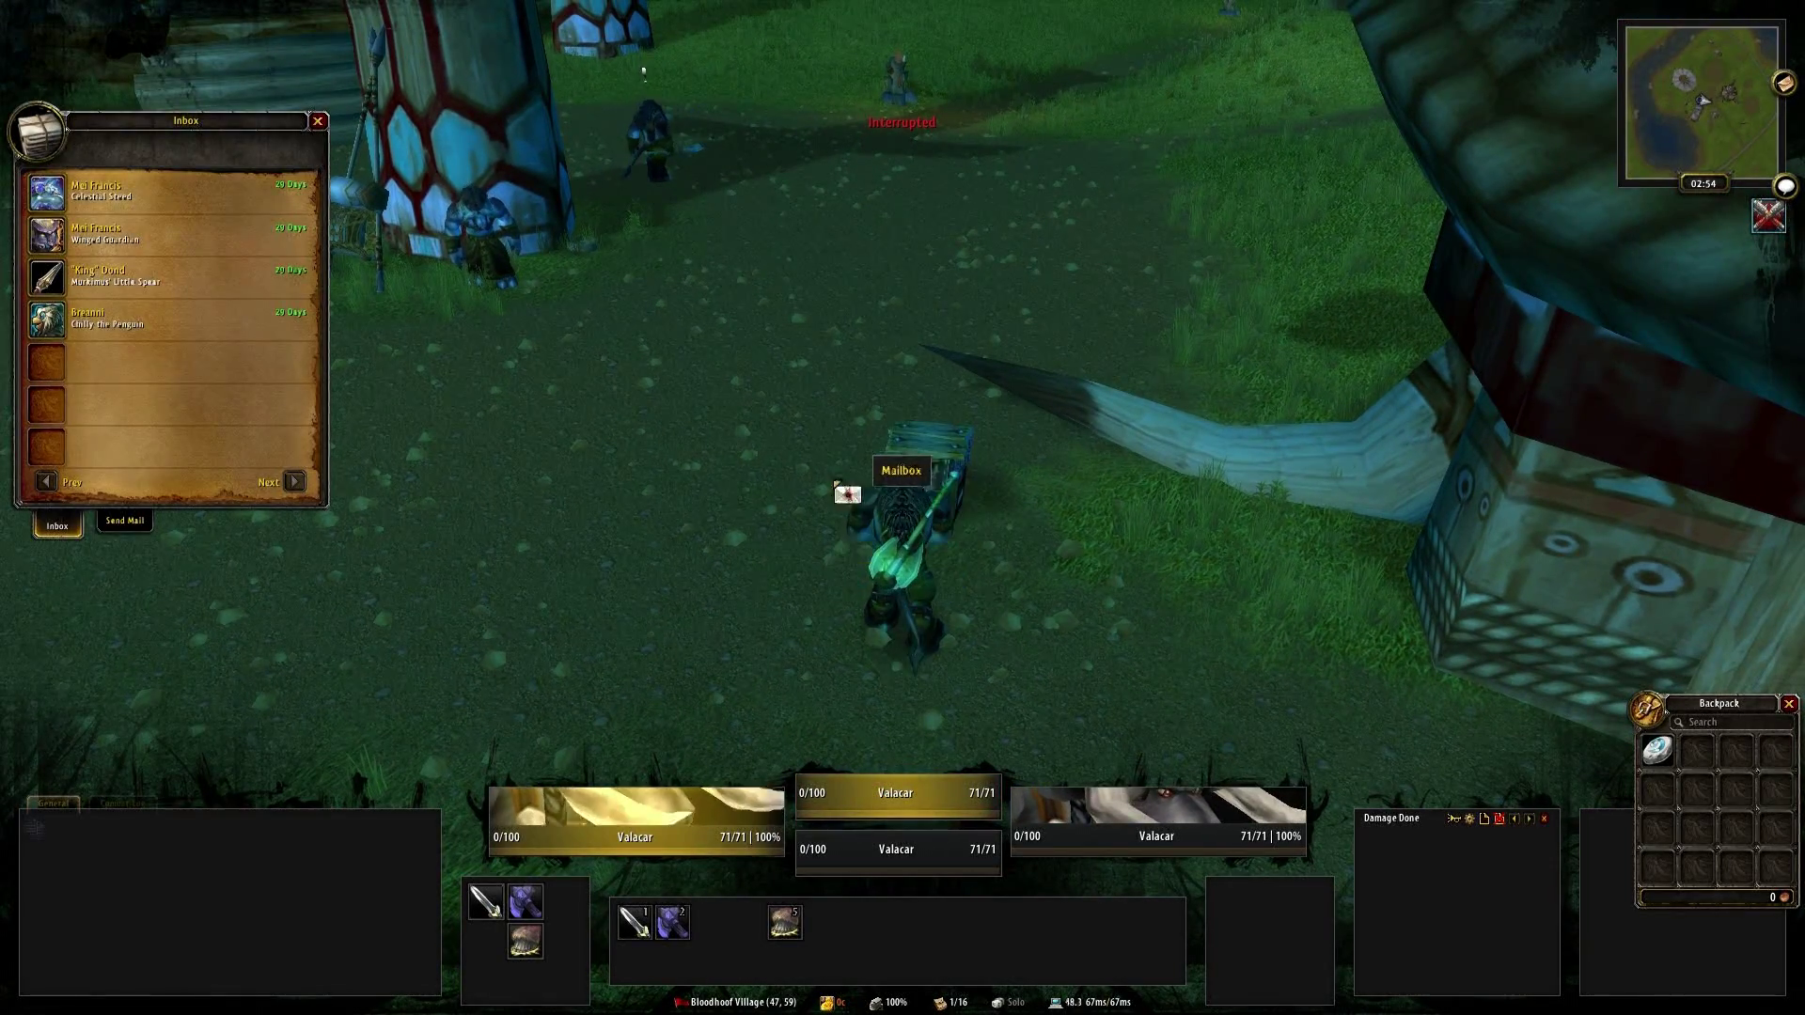